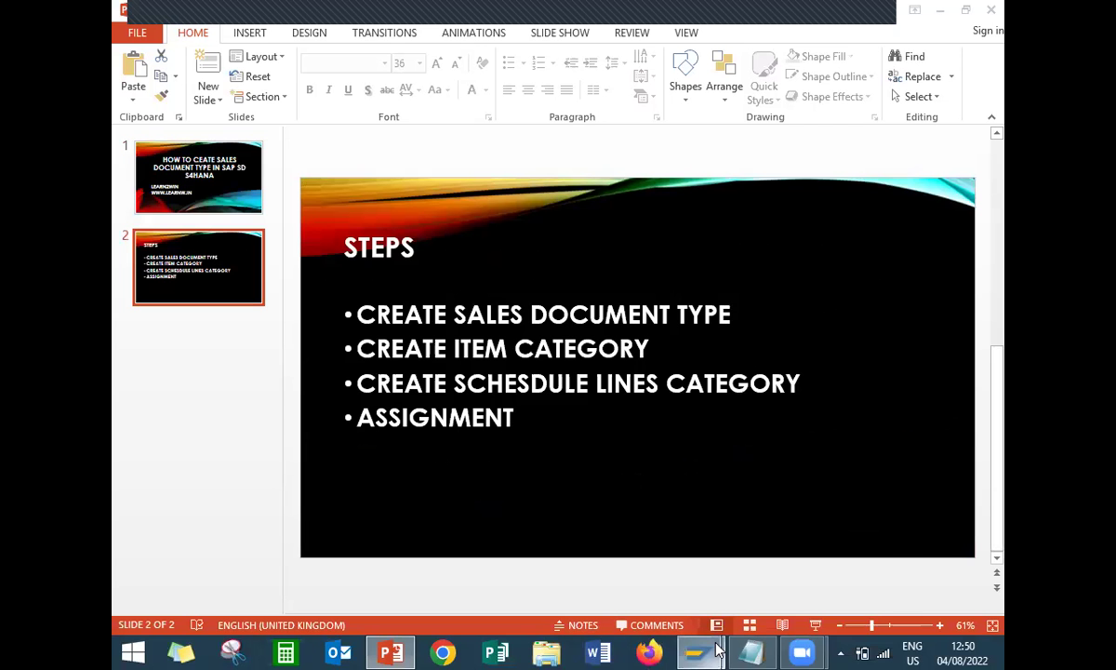
Step: Switch to SAP and open sales document type maintenance with transaction VOV8
{"action": "mouse_move", "coordinate": [700, 651]}
{"action": "left_click", "coordinate": [797, 546]}
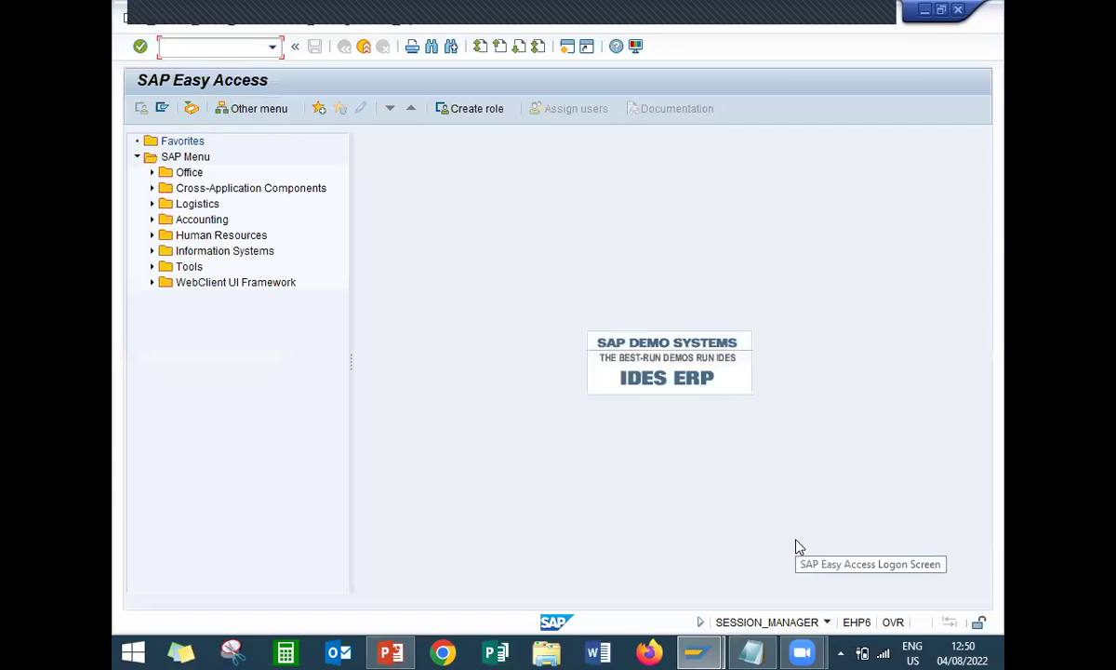
{"action": "type", "text": "VOV8"}
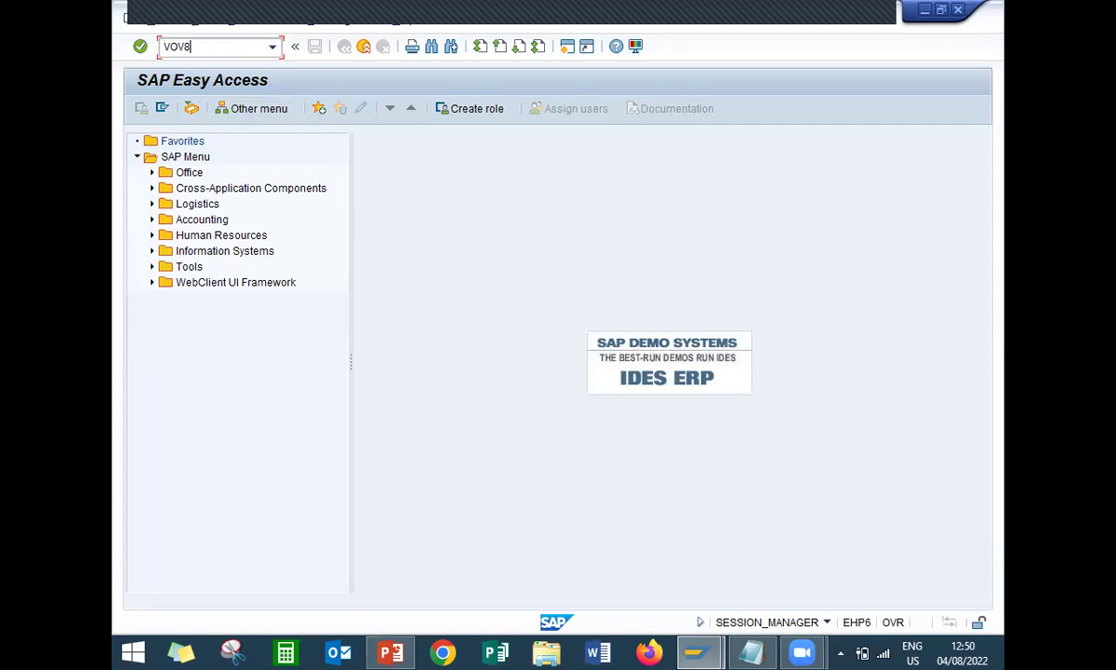
{"action": "key", "text": "Return"}
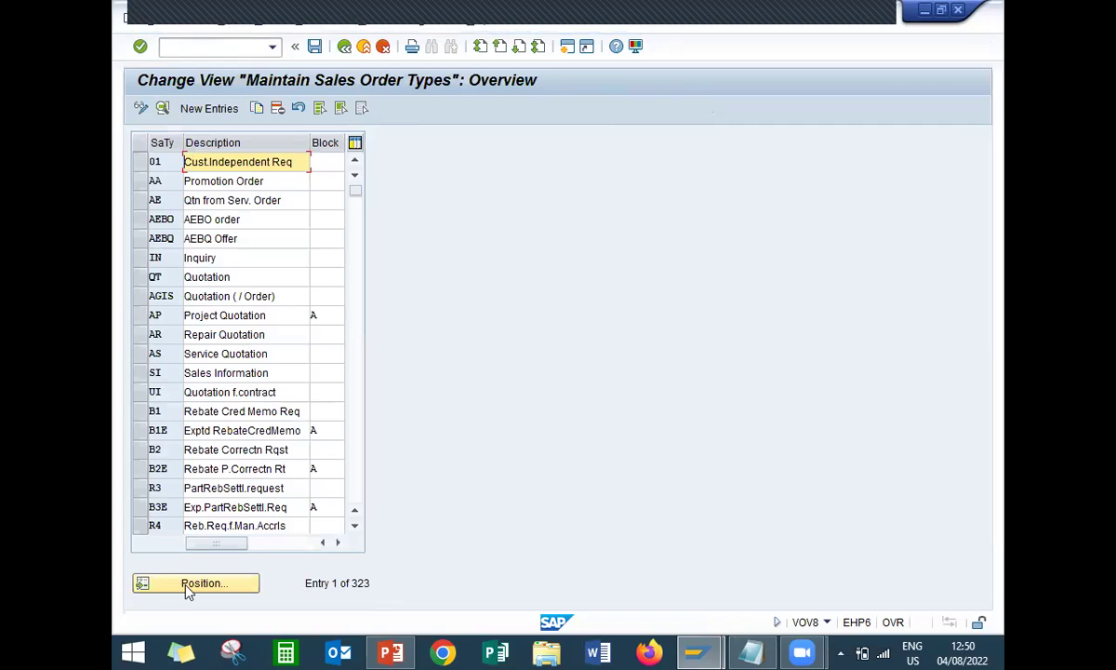
Step: Locate the Standard Order type OR in the overview and copy it as sales document type ZOR5
{"action": "left_click", "coordinate": [188, 590]}
{"action": "type", "text": "OR"}
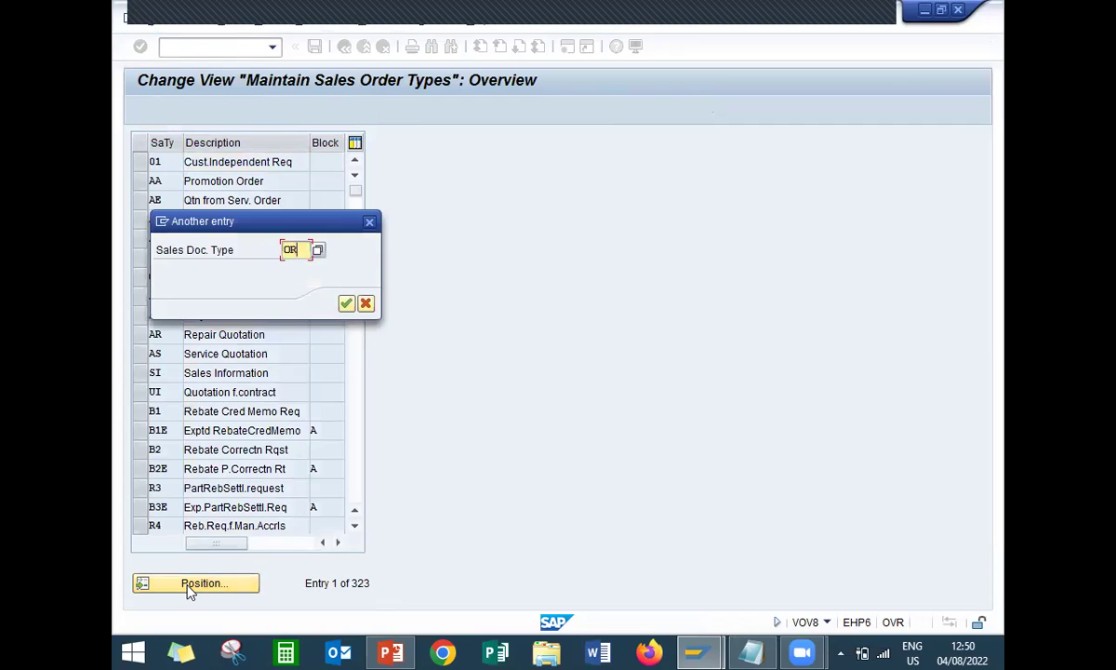
{"action": "key", "text": "Return"}
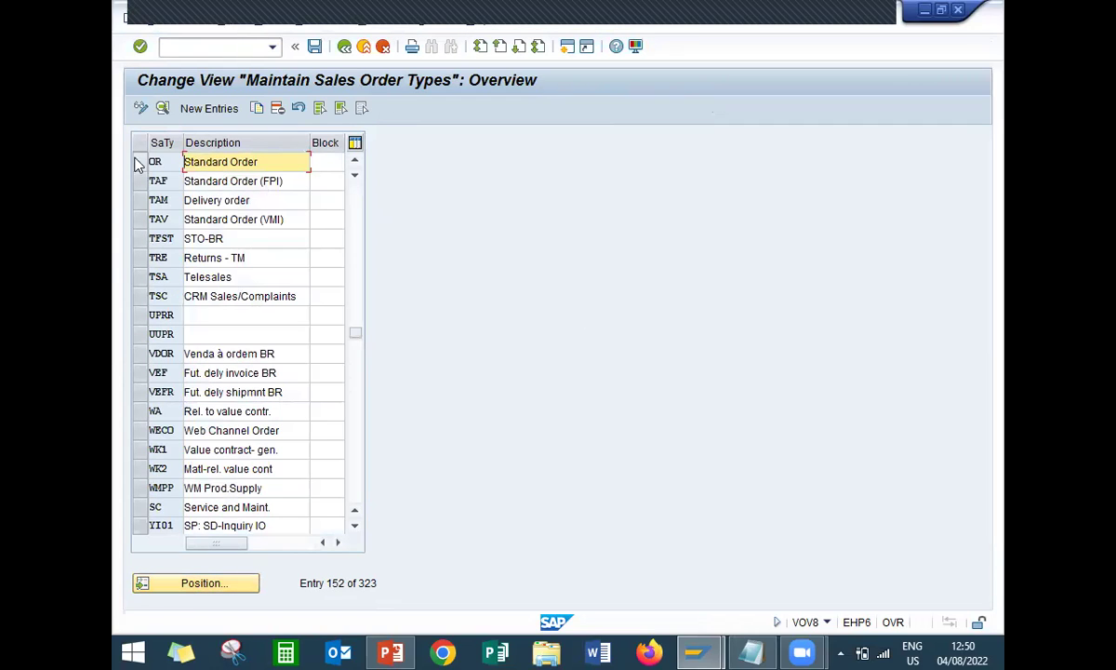
{"action": "left_click", "coordinate": [139, 161]}
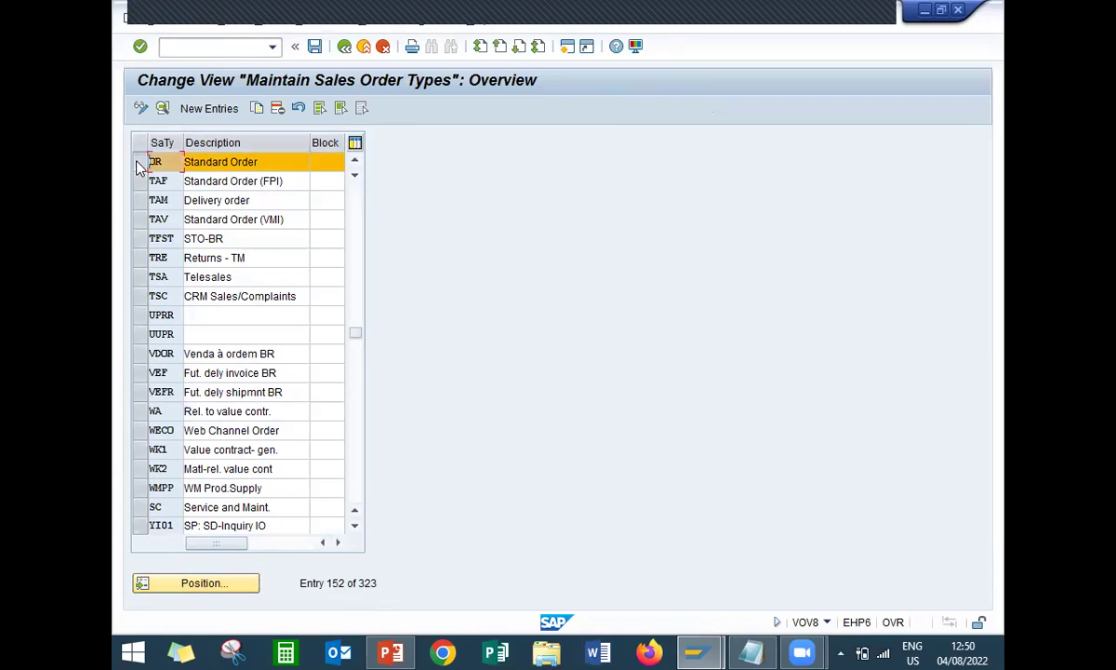
{"action": "left_click", "coordinate": [259, 114]}
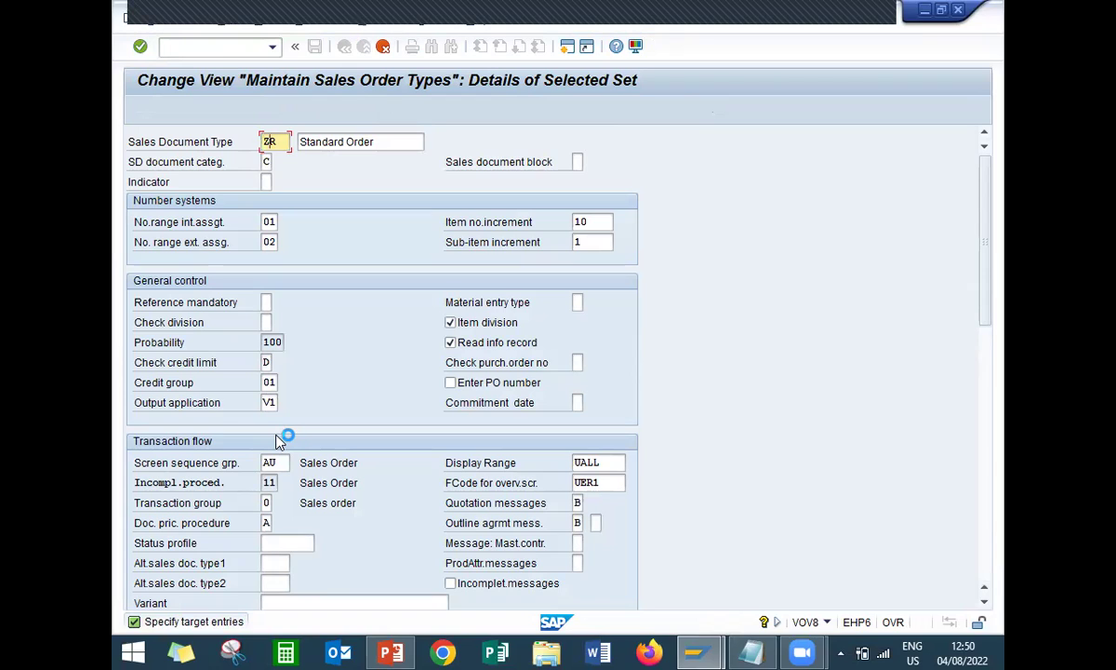
{"action": "type", "text": "ZOR5"}
Step: Open a new Notepad window and note the order type ZOR5 in it
{"action": "key", "text": "super+r"}
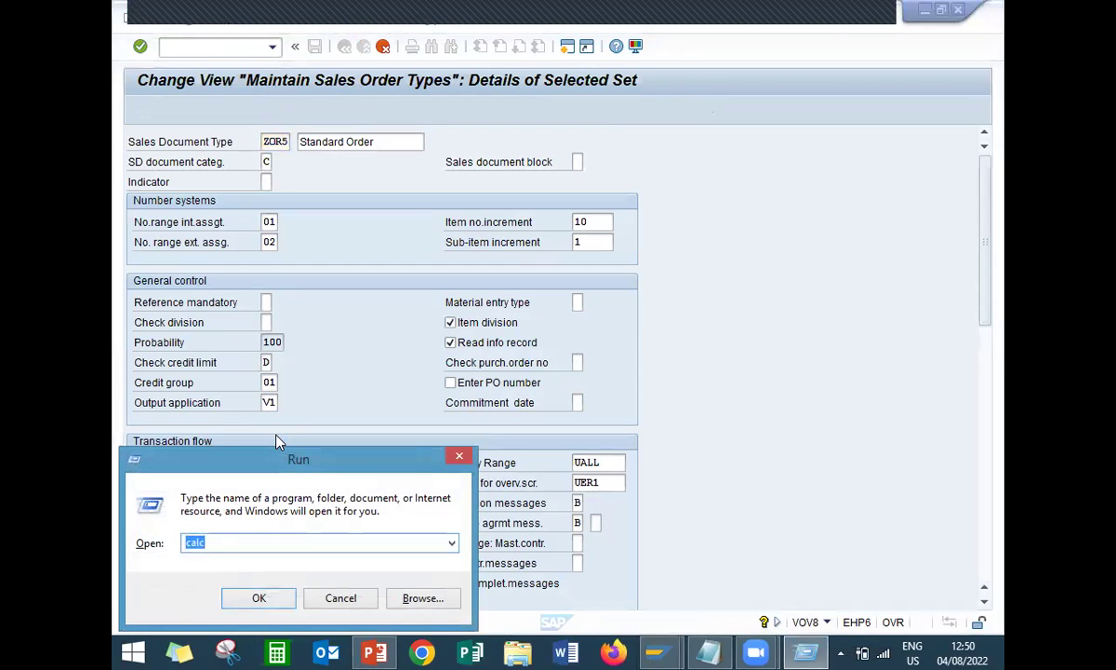
{"action": "type", "text": "NOTE"}
{"action": "key", "text": "Down"}
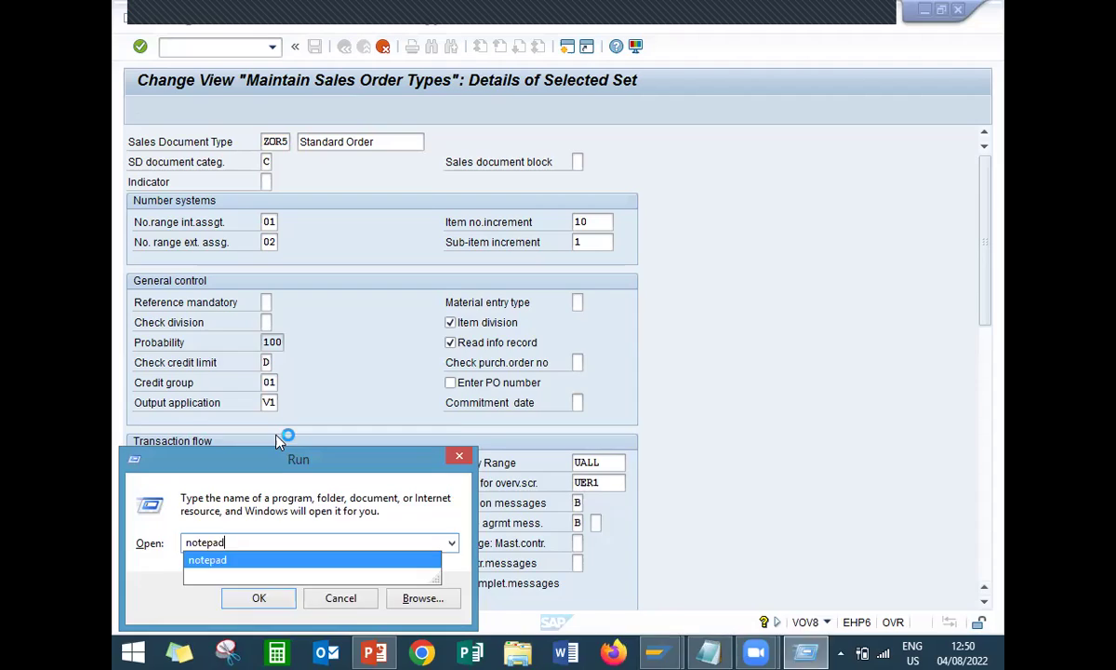
{"action": "key", "text": "Return"}
{"action": "type", "text": "ZOR5"}
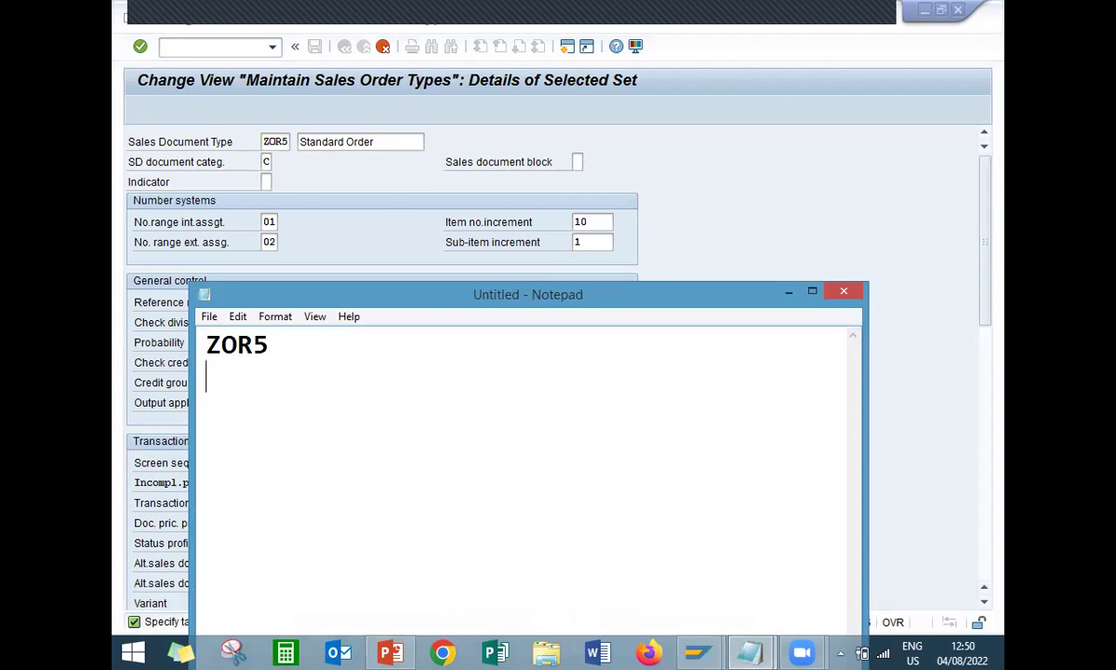
Step: Back in SAP, set the ZOR5 description to Standard Order USER and accept the copy as relevant for copying control
{"action": "left_click", "coordinate": [389, 143]}
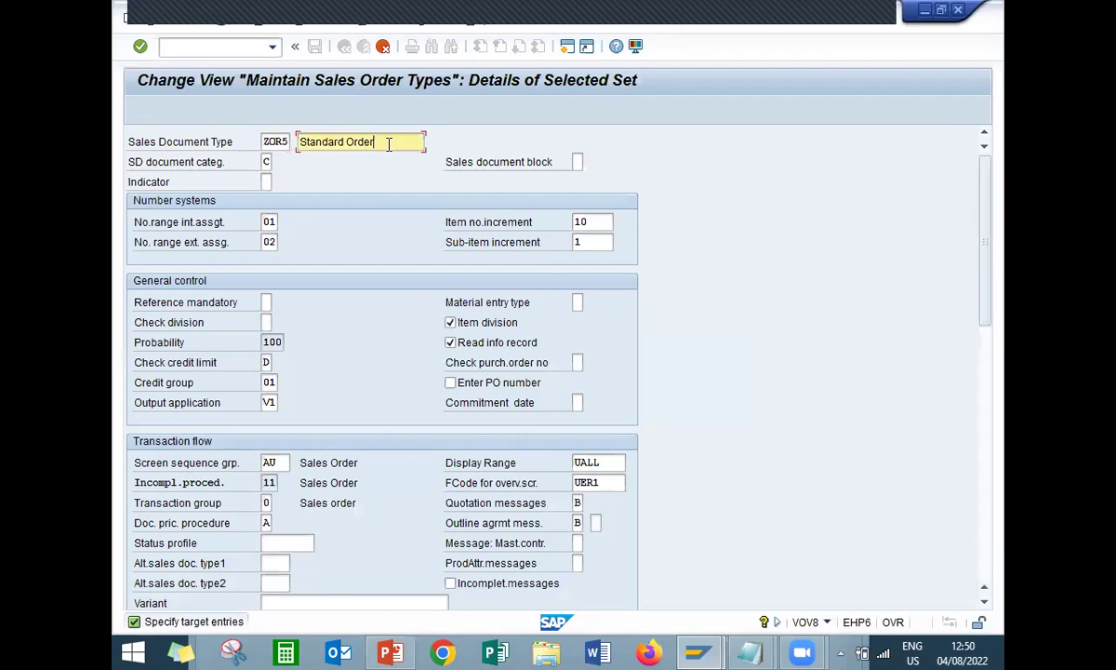
{"action": "type", "text": "USER"}
{"action": "key", "text": "ctrl+s"}
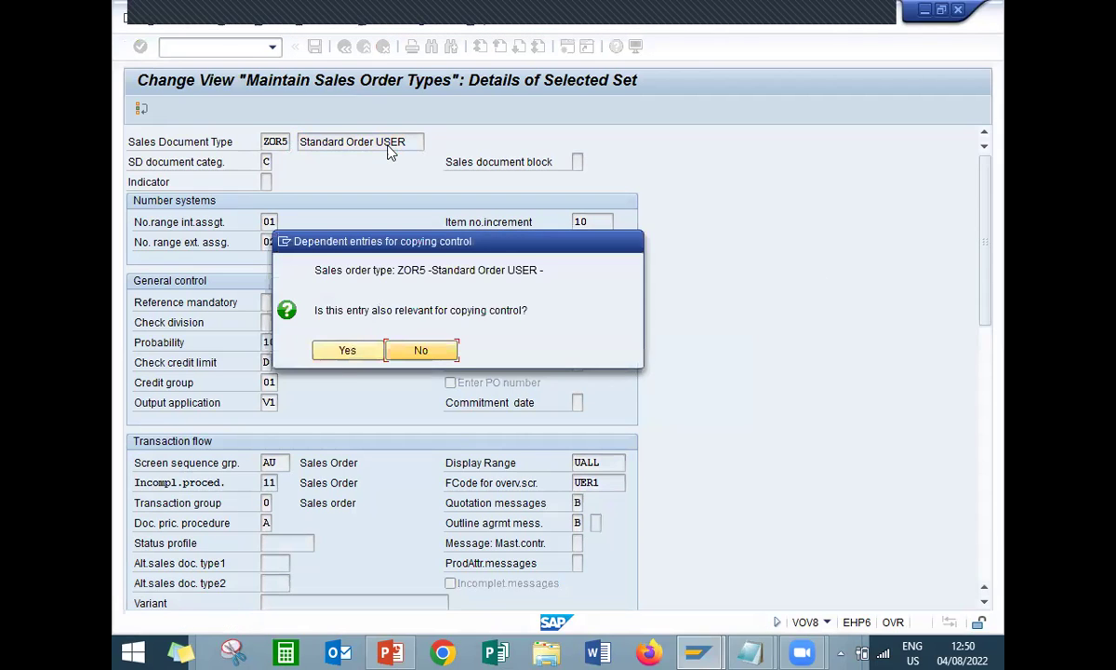
{"action": "left_click", "coordinate": [344, 353]}
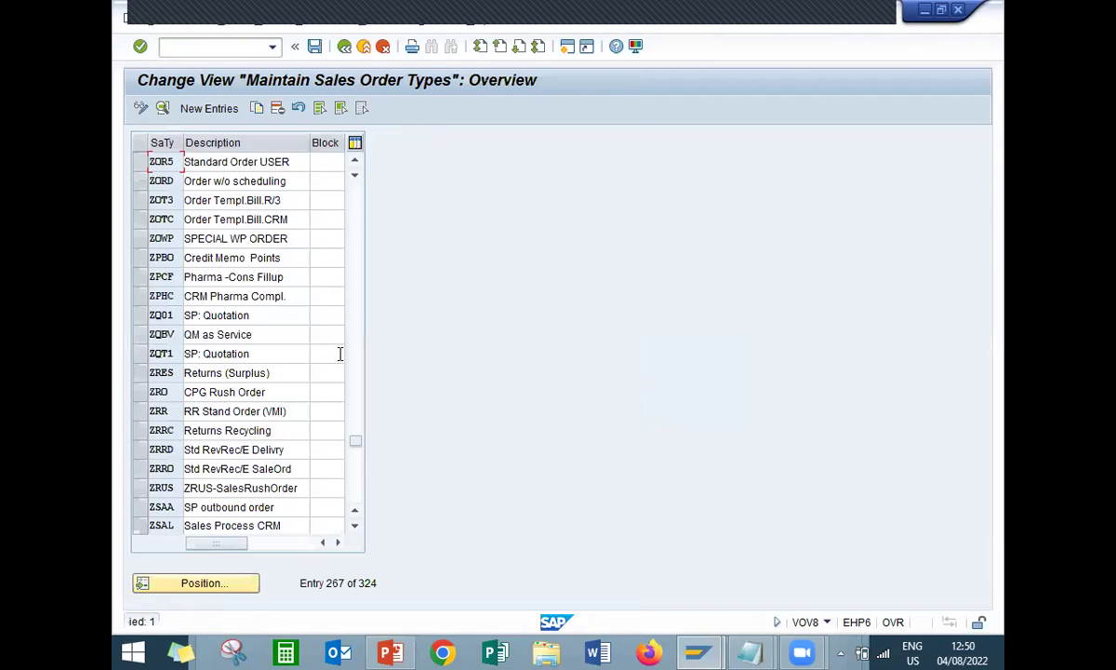
Step: Save the ZOR5 order type to customizing request MMSK900010 and accept the list of transport tables
{"action": "left_click", "coordinate": [315, 47]}
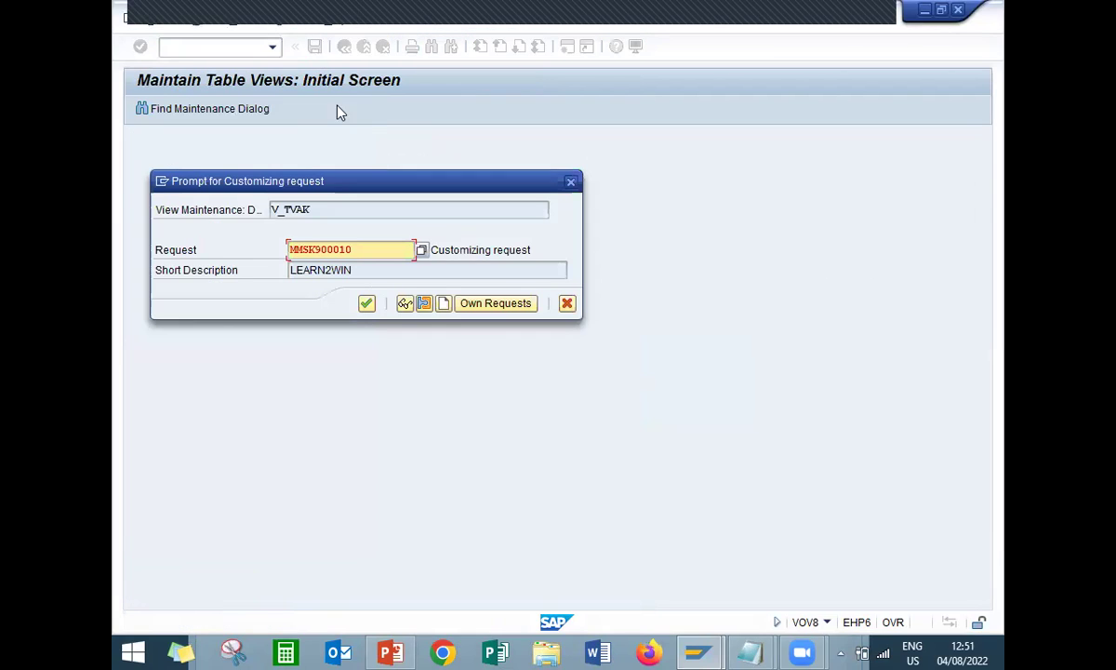
{"action": "left_click", "coordinate": [367, 305]}
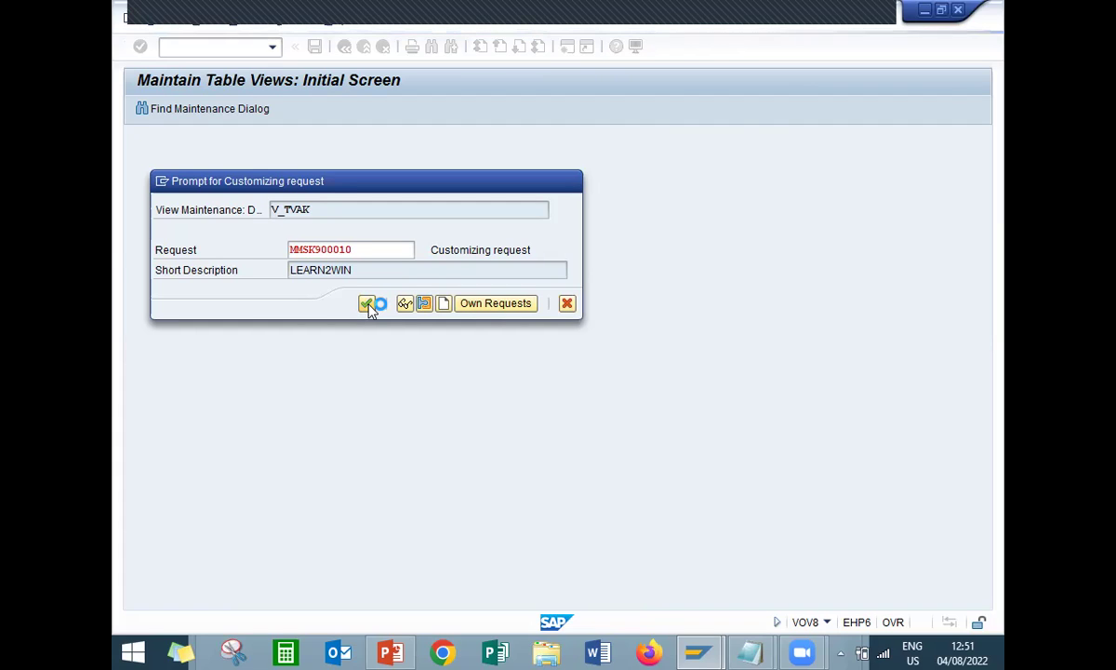
{"action": "left_click", "coordinate": [369, 308]}
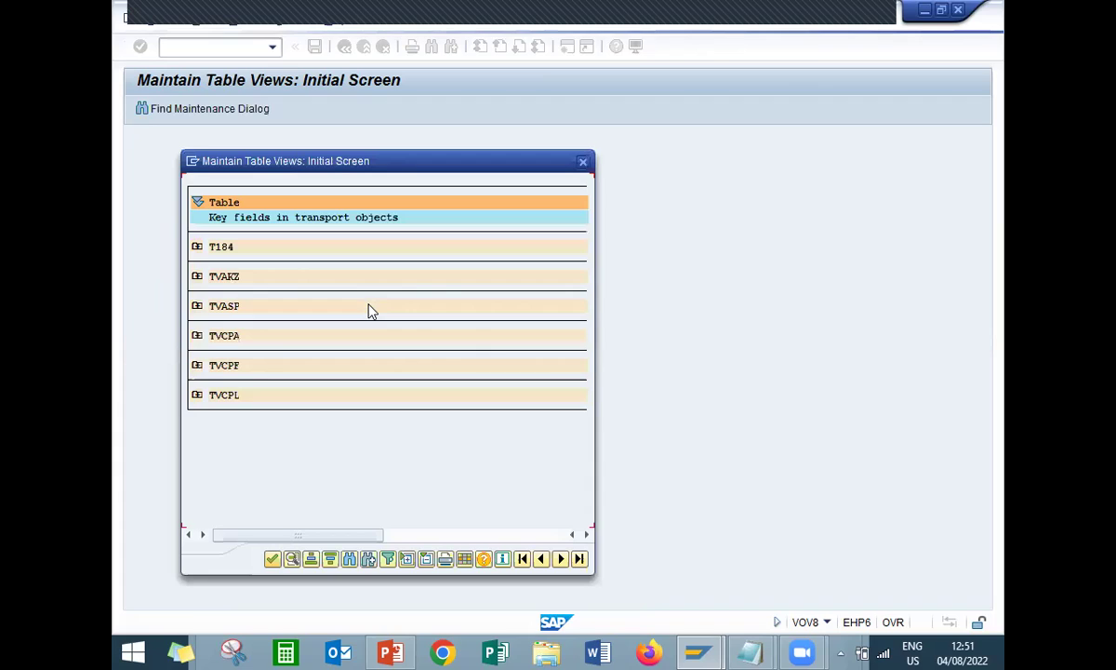
{"action": "left_click", "coordinate": [273, 559]}
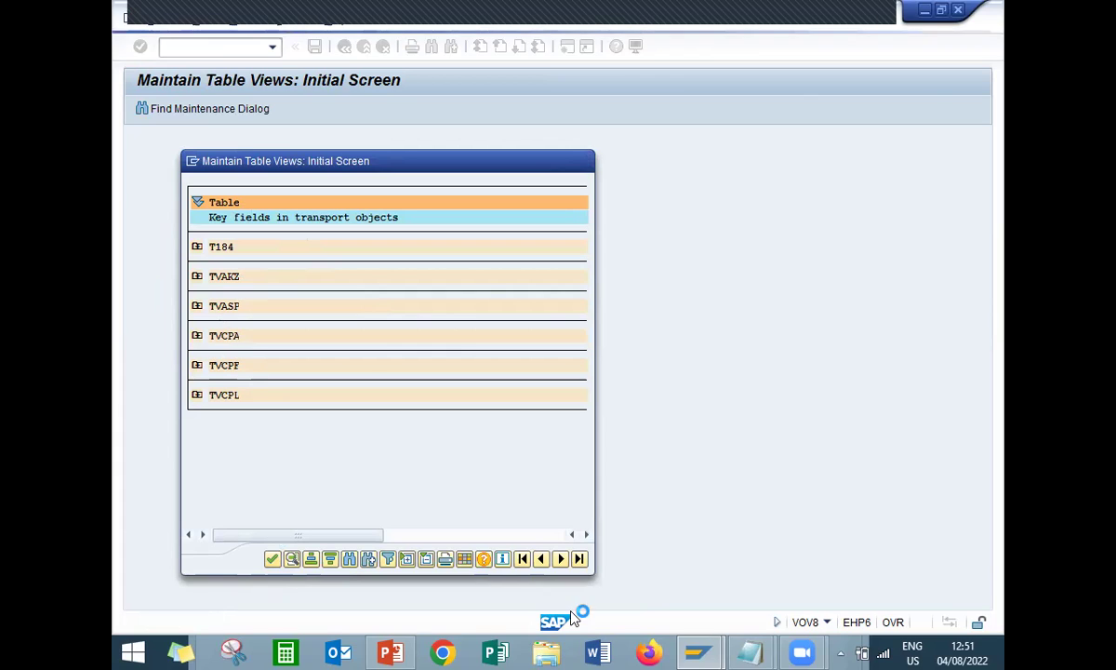
Step: In the Notepad note with ZOR5, add ZN11 on the second line and prefix the first line with ORD TYPE
{"action": "left_click", "coordinate": [749, 651]}
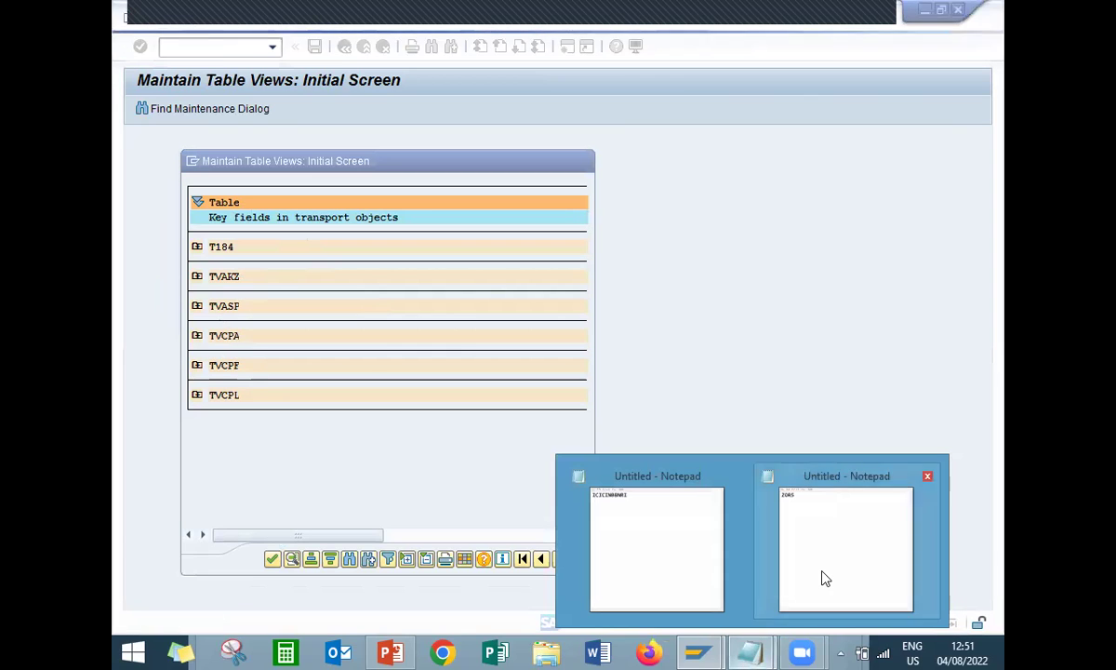
{"action": "left_click", "coordinate": [857, 559]}
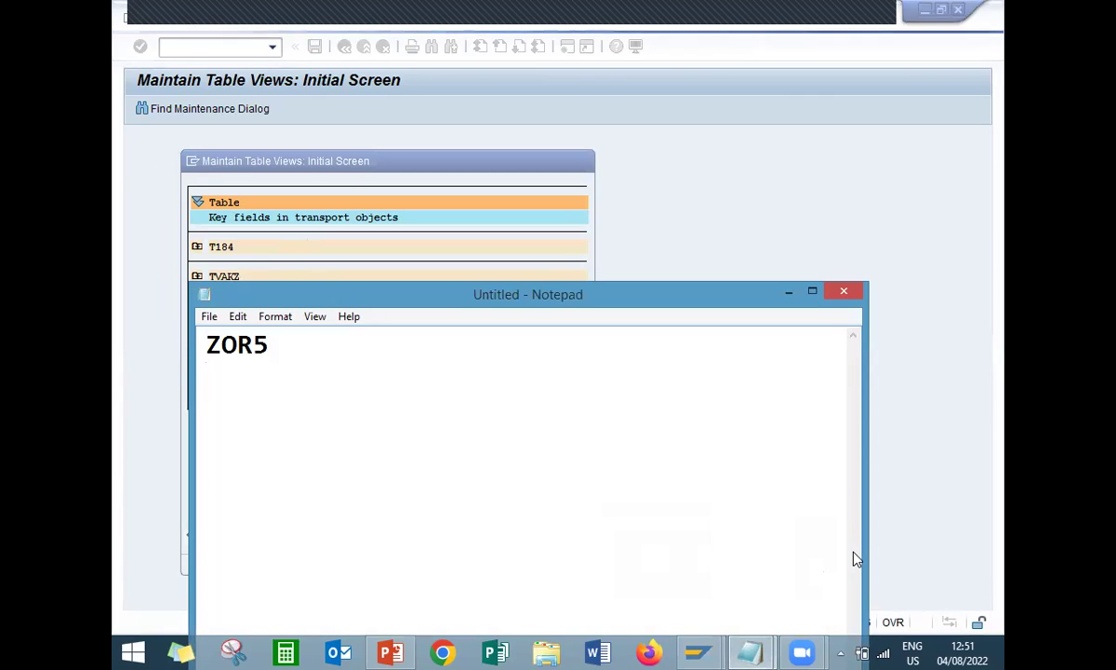
{"action": "type", "text": "Z"}
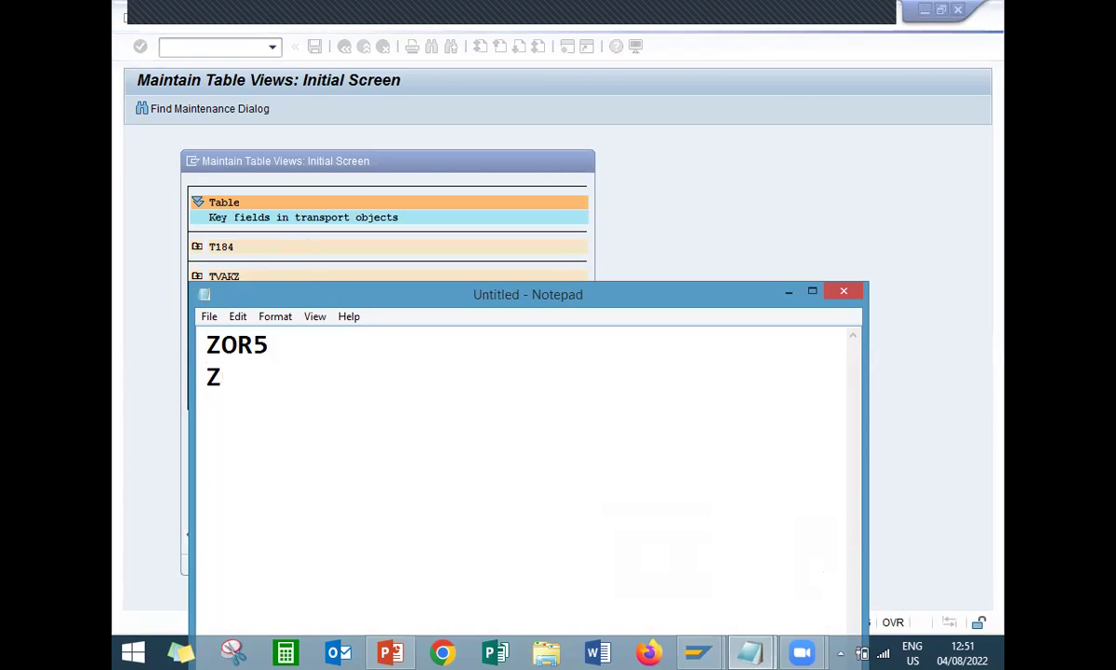
{"action": "type", "text": "N11"}
{"action": "key", "text": "ctrl+Home"}
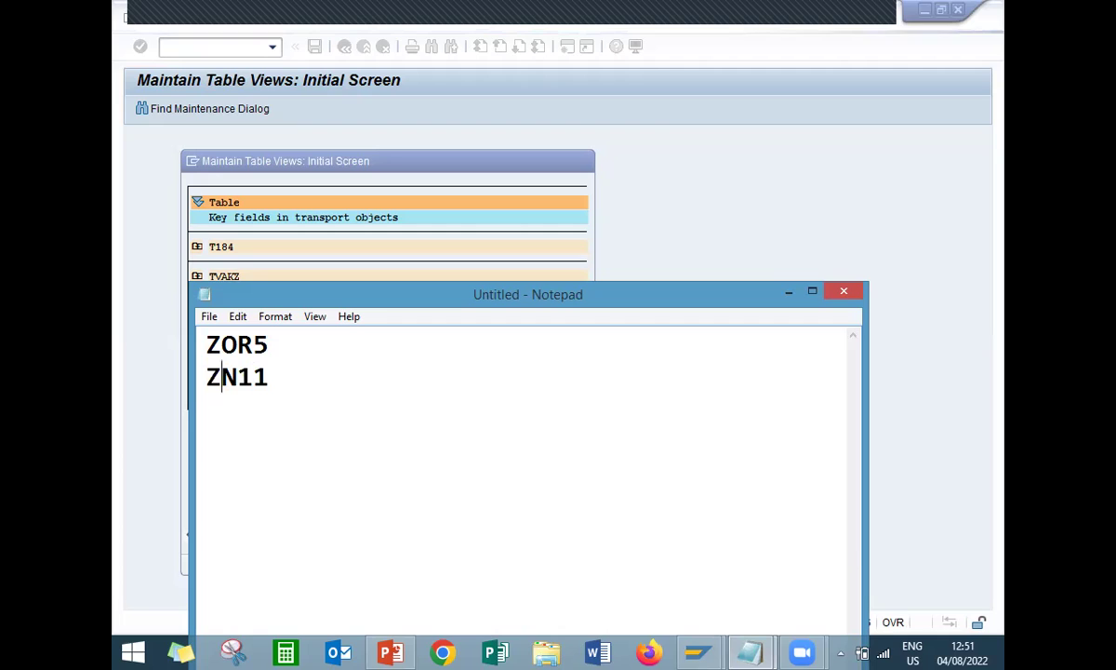
{"action": "type", "text": "ORD TY"}
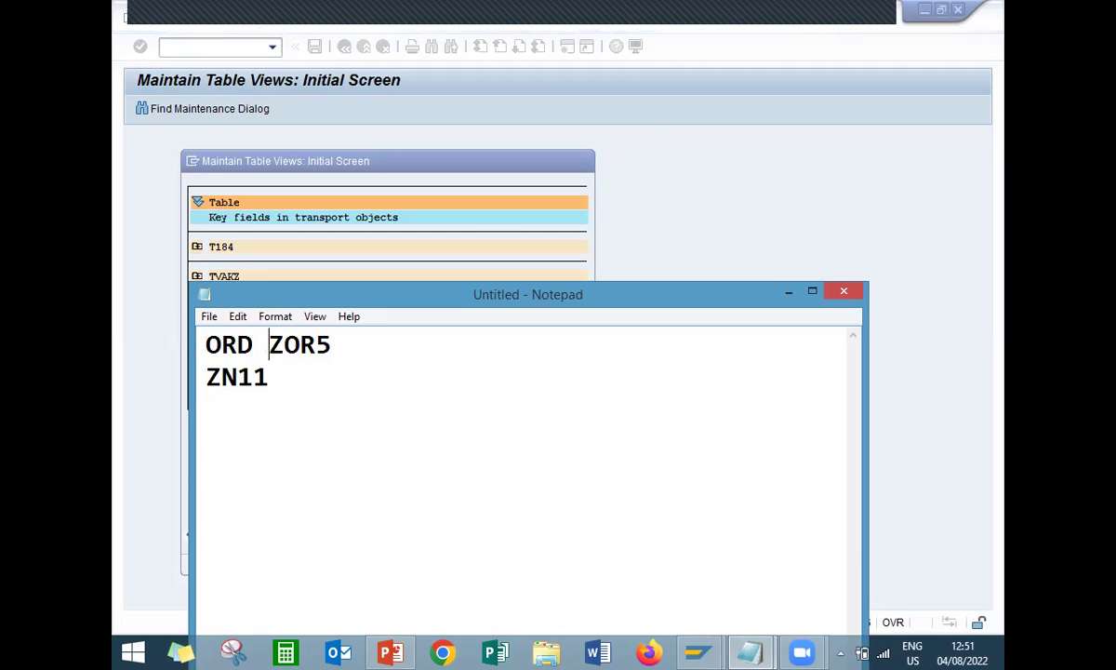
{"action": "type", "text": "PE"}
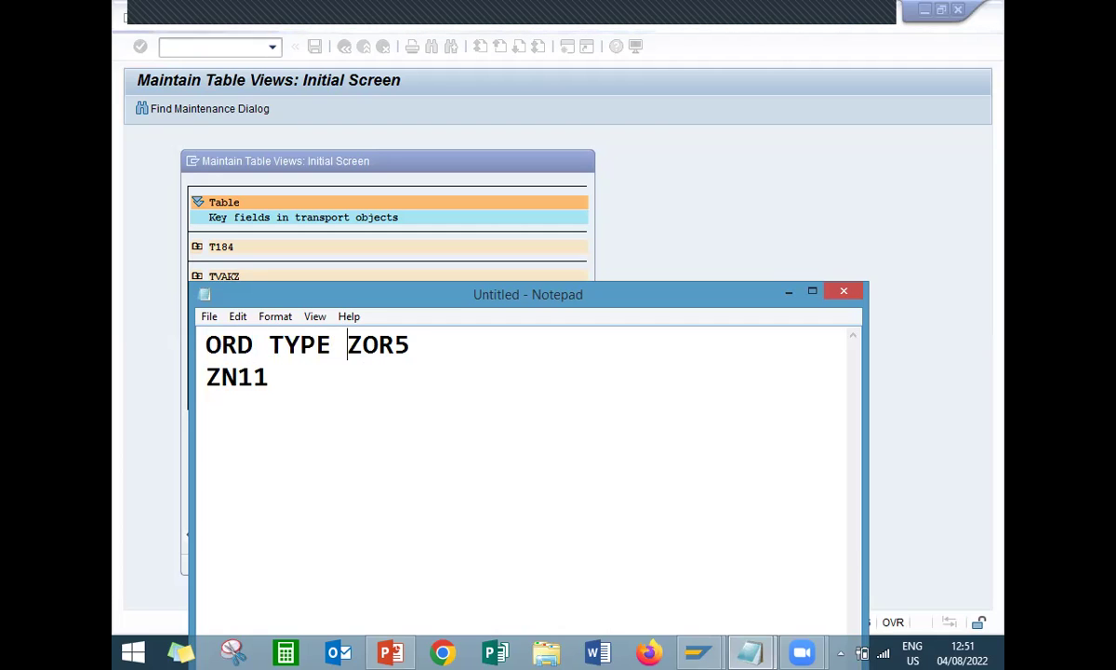
Step: Prefix the ZN11 line in the note with the label ITEAM CAT:
{"action": "key", "text": "Down"}
{"action": "key", "text": "Left"}
{"action": "key", "text": "Left"}
{"action": "key", "text": "Left"}
{"action": "key", "text": "Left"}
{"action": "type", "text": "ITEAM "}
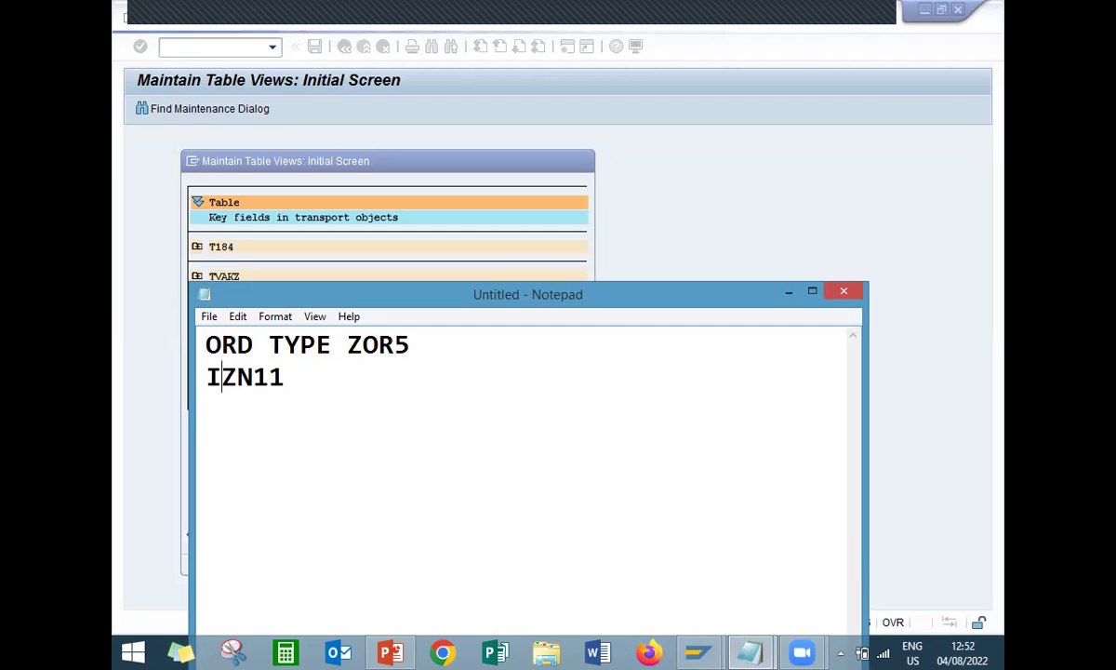
{"action": "type", "text": "CAT"}
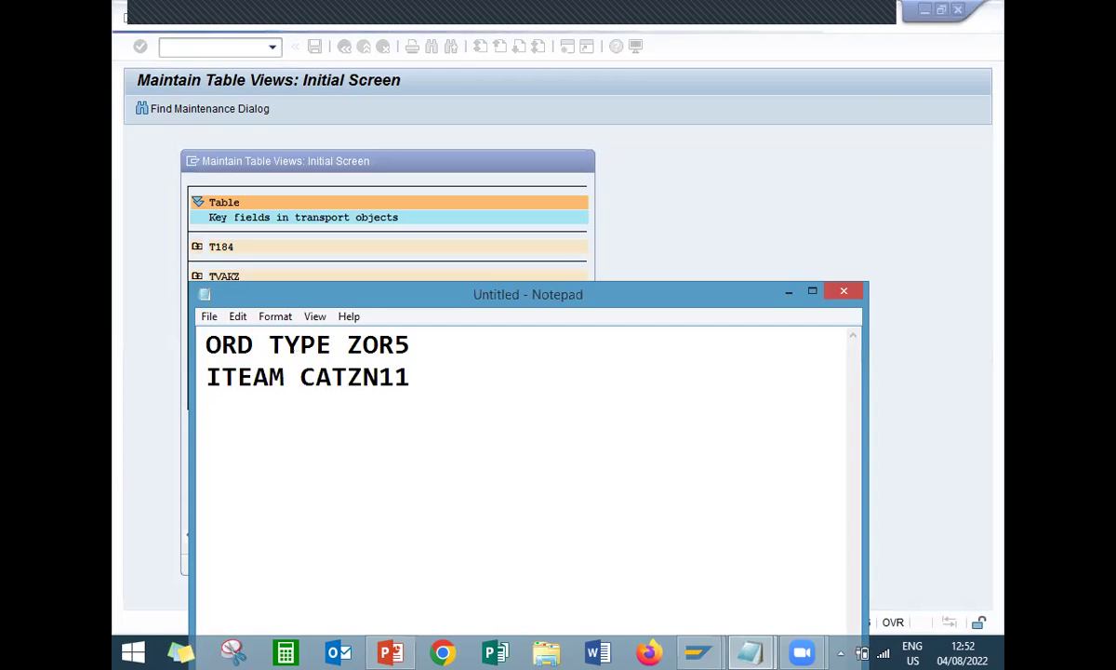
{"action": "type", "text": ":"}
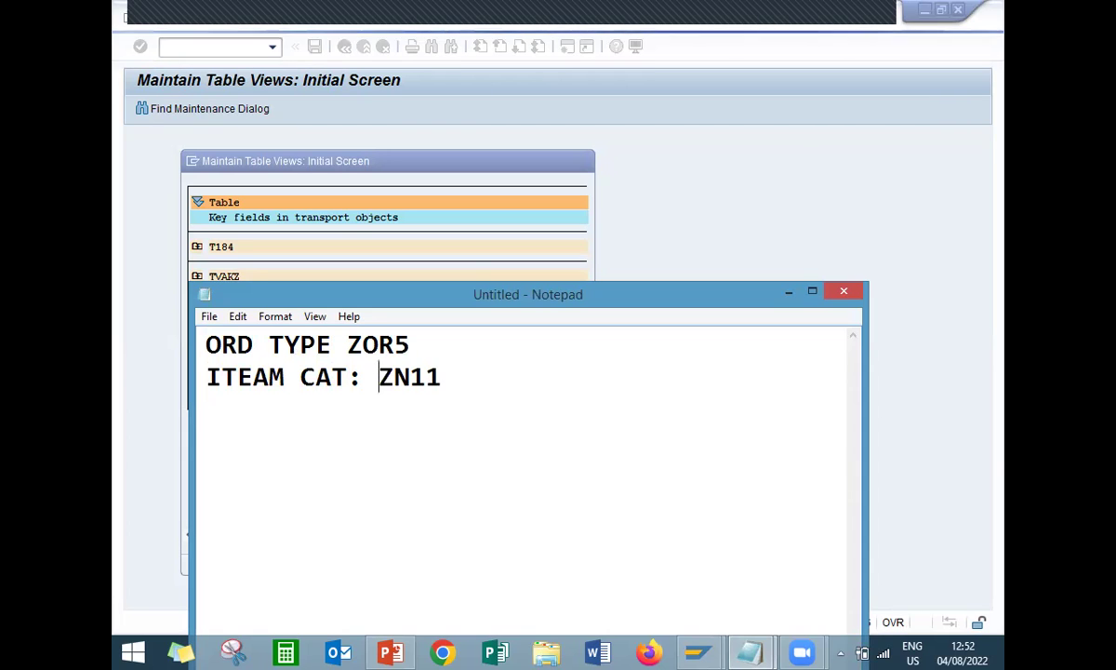
Step: Minimize the Notepad note and leave the sales order type overview for the SAP Easy Access screen
{"action": "left_click", "coordinate": [790, 293]}
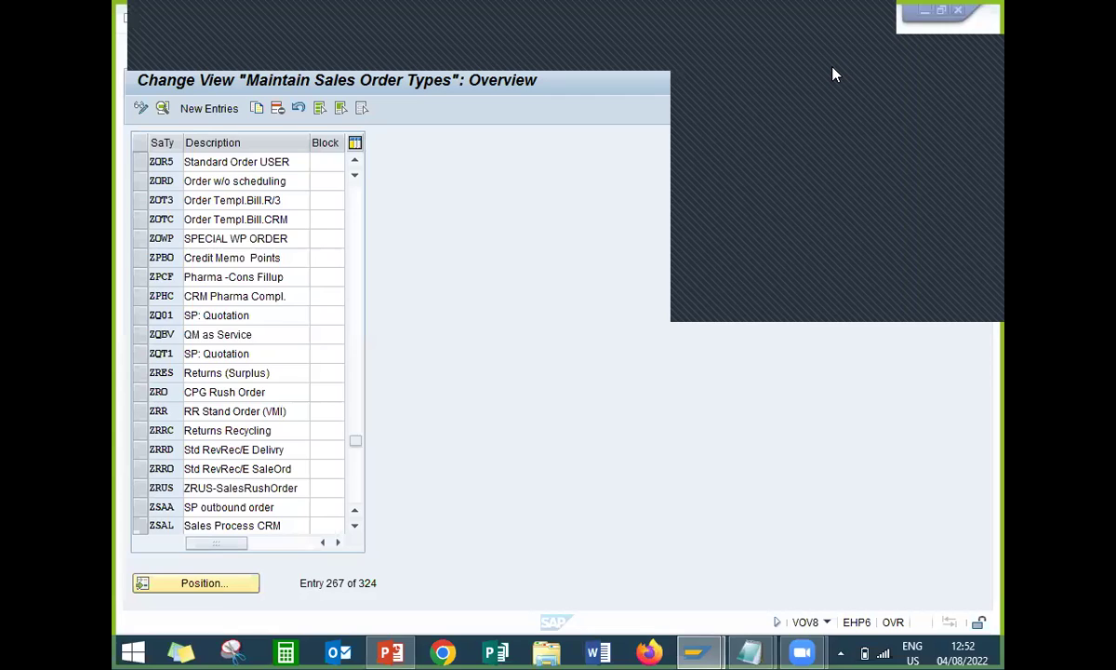
{"action": "left_click", "coordinate": [137, 166]}
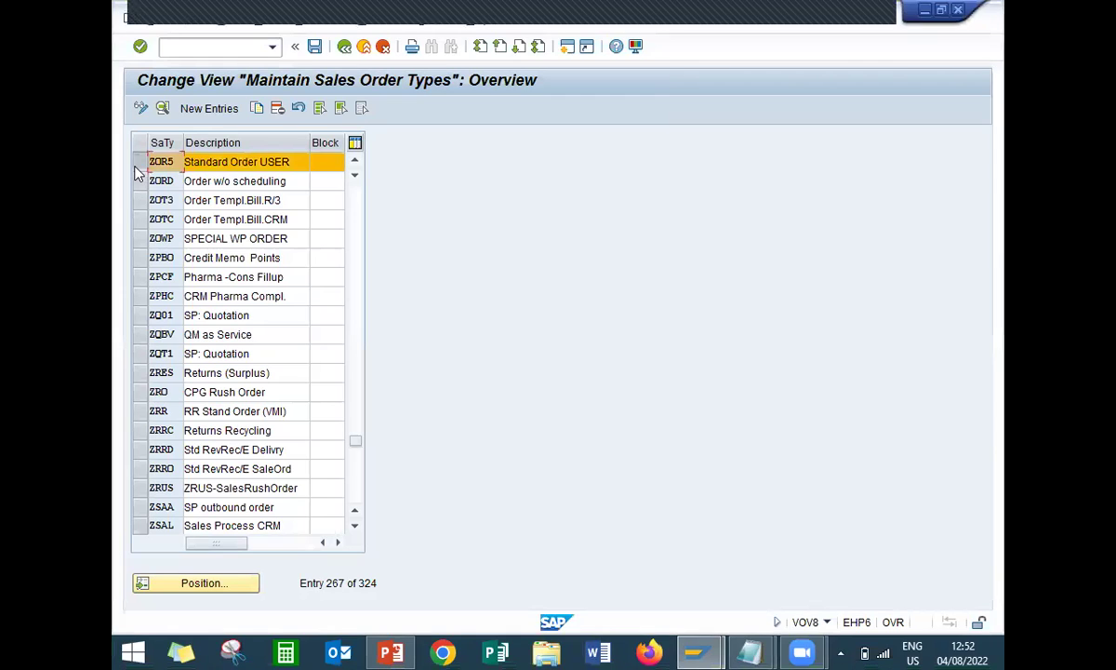
{"action": "left_click", "coordinate": [344, 46]}
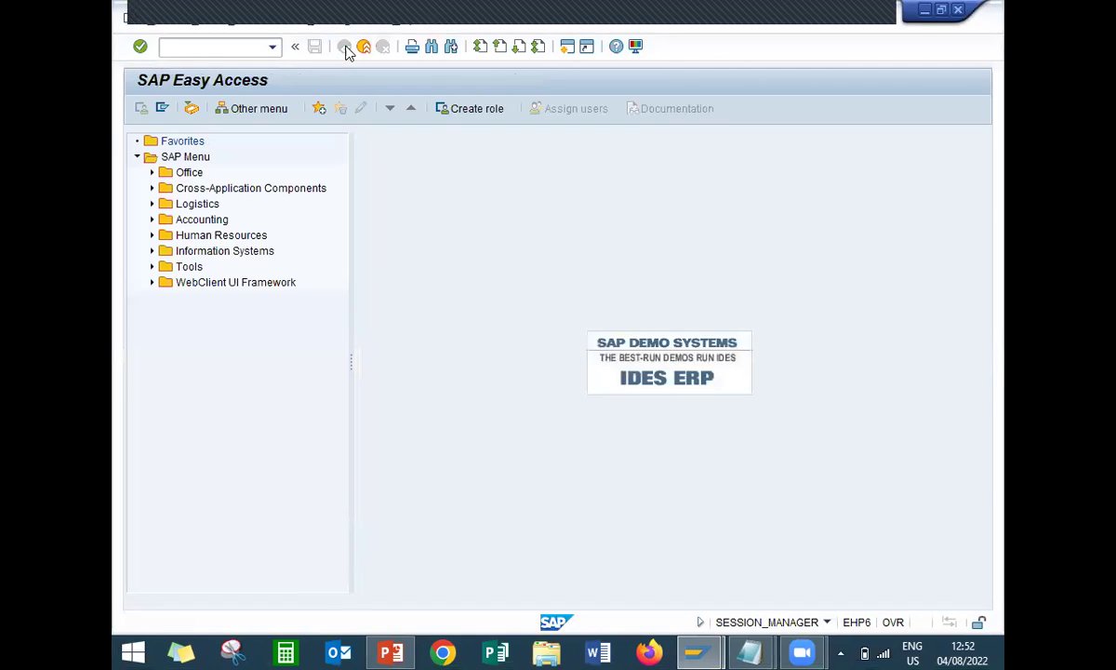
{"action": "left_click", "coordinate": [225, 44]}
{"action": "type", "text": "VOV6"}
{"action": "key", "text": "Return"}
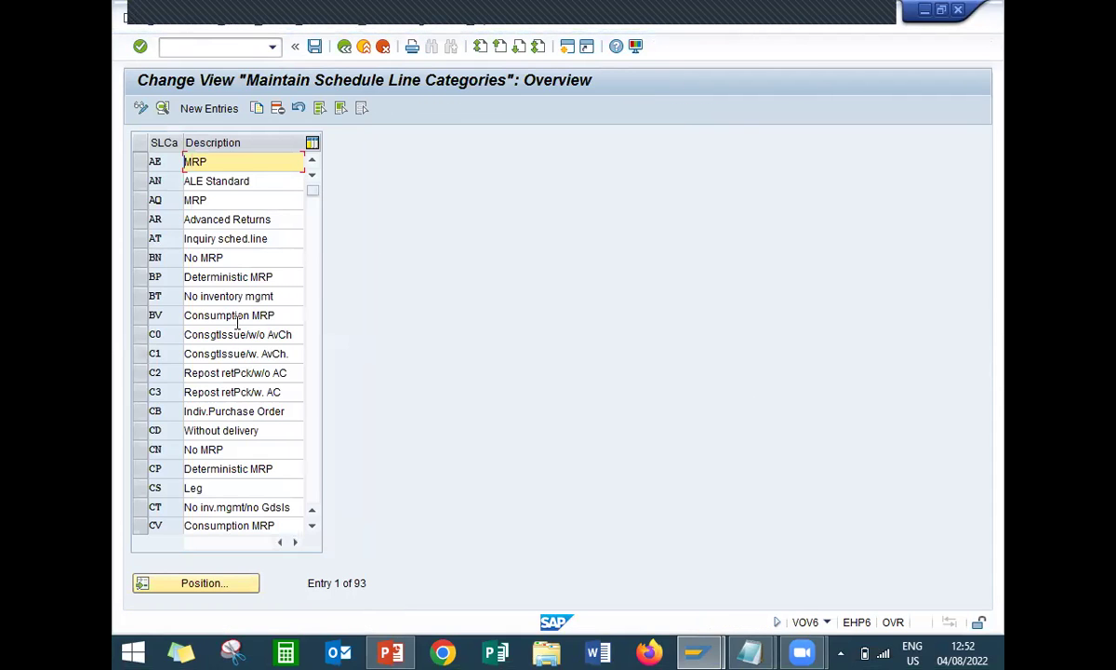
{"action": "key", "text": "F3"}
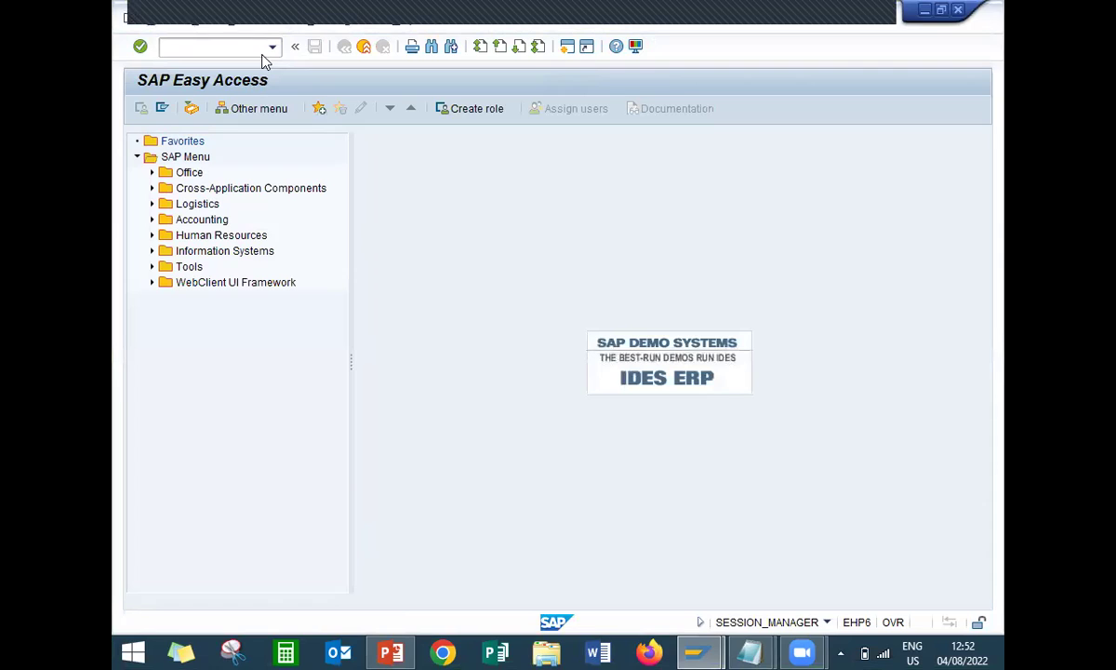
Step: Open item category maintenance with transaction VOV7 and position the list at item category TAN
{"action": "type", "text": "OV7"}
{"action": "key", "text": "Return"}
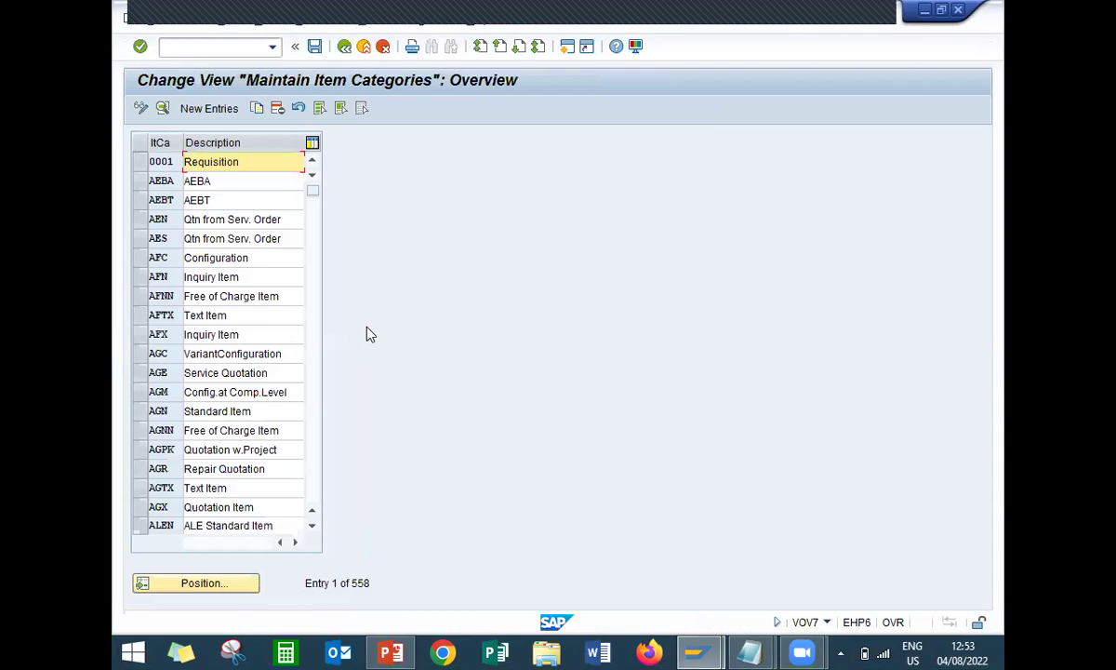
{"action": "left_click", "coordinate": [200, 583]}
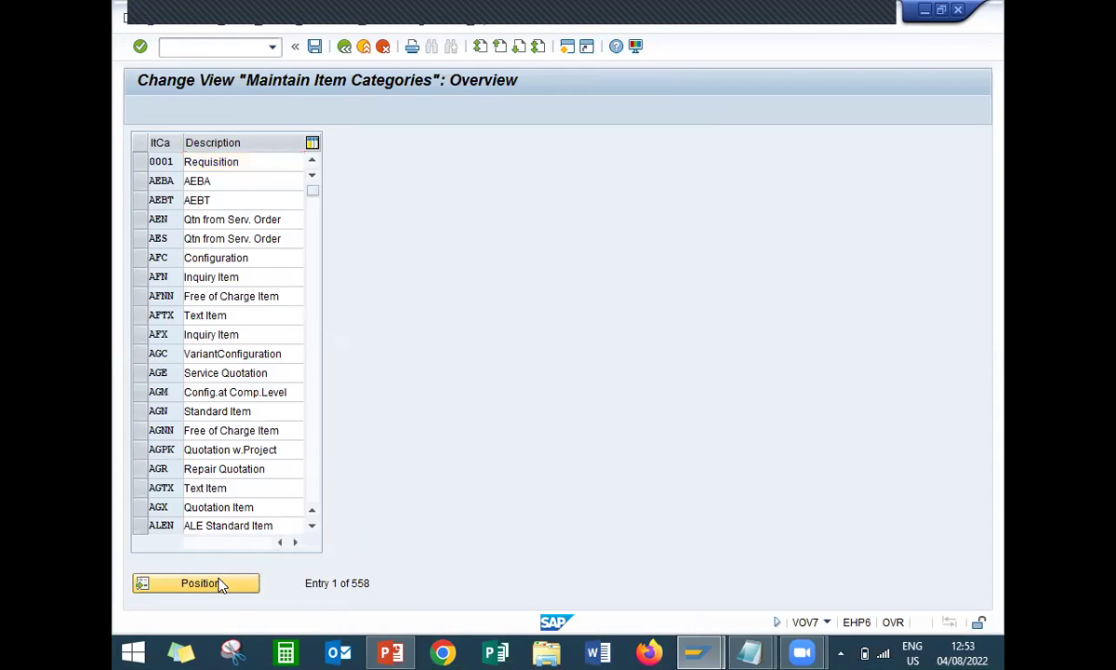
{"action": "type", "text": "TA"}
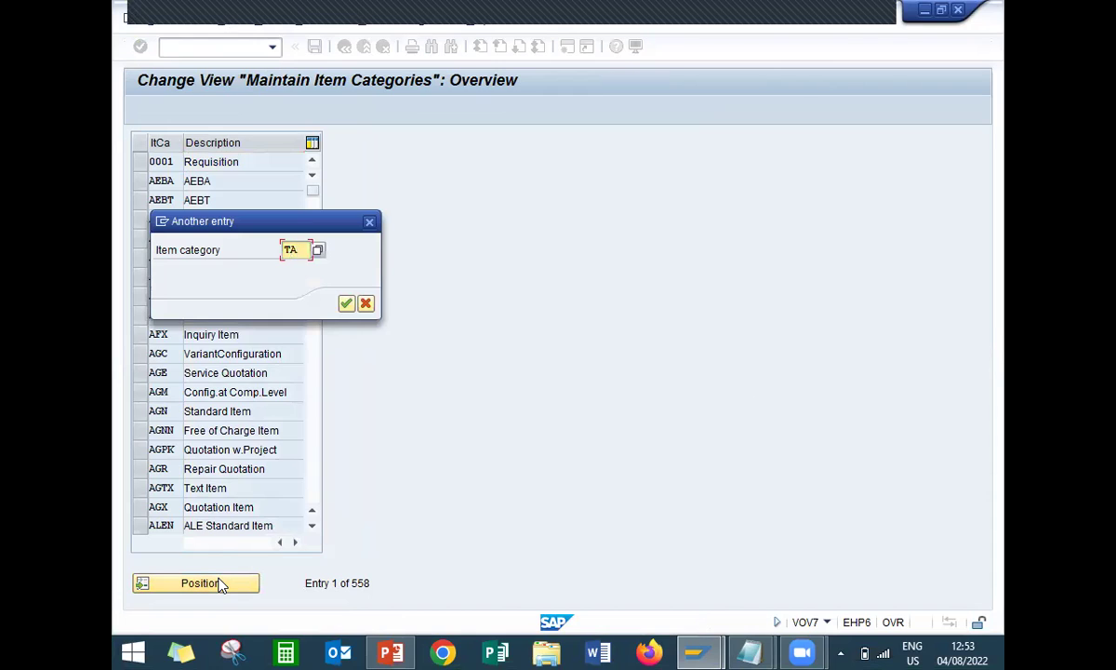
{"action": "type", "text": "N"}
{"action": "key", "text": "Return"}
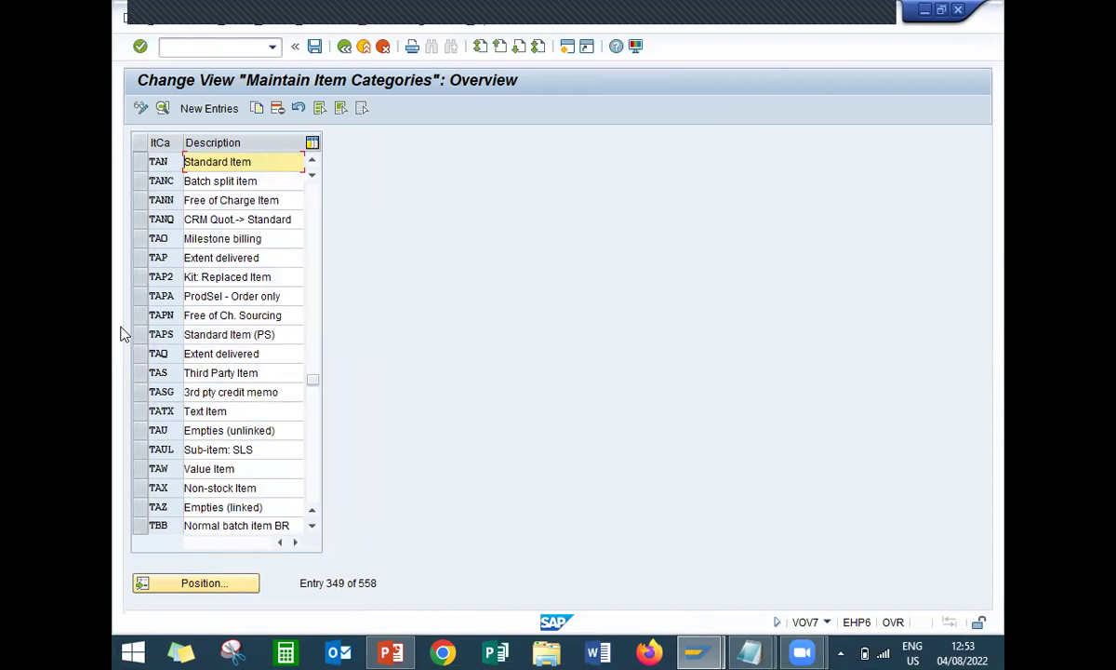
Step: Start a copy of item category TAN and bring up the Notepad note containing the new item category code
{"action": "left_click", "coordinate": [132, 155]}
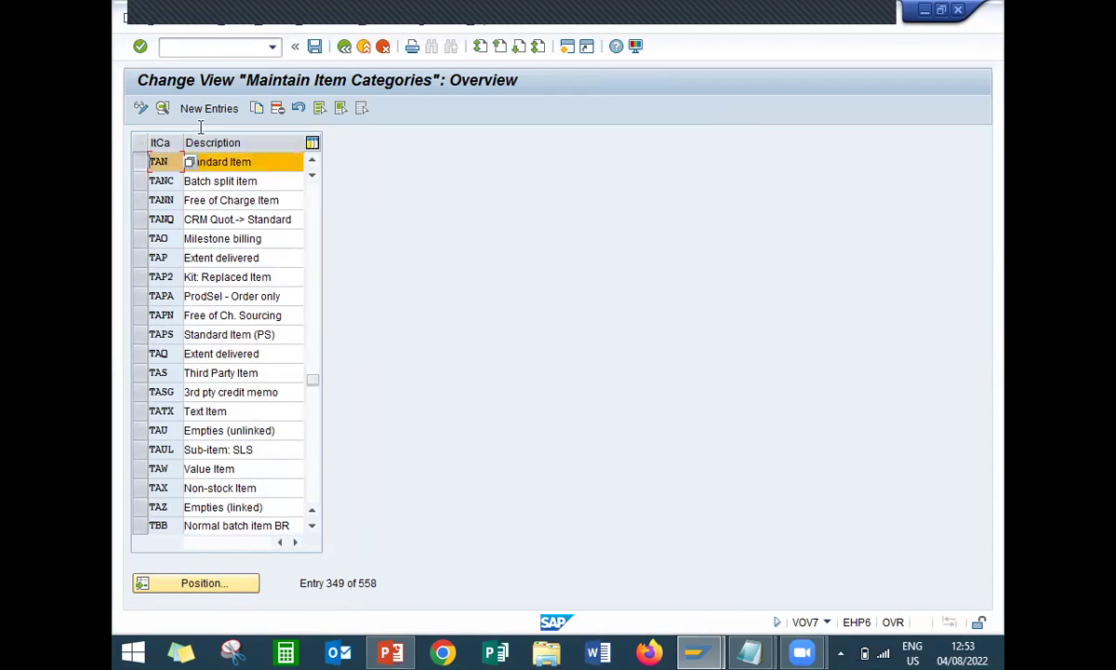
{"action": "left_click", "coordinate": [256, 108]}
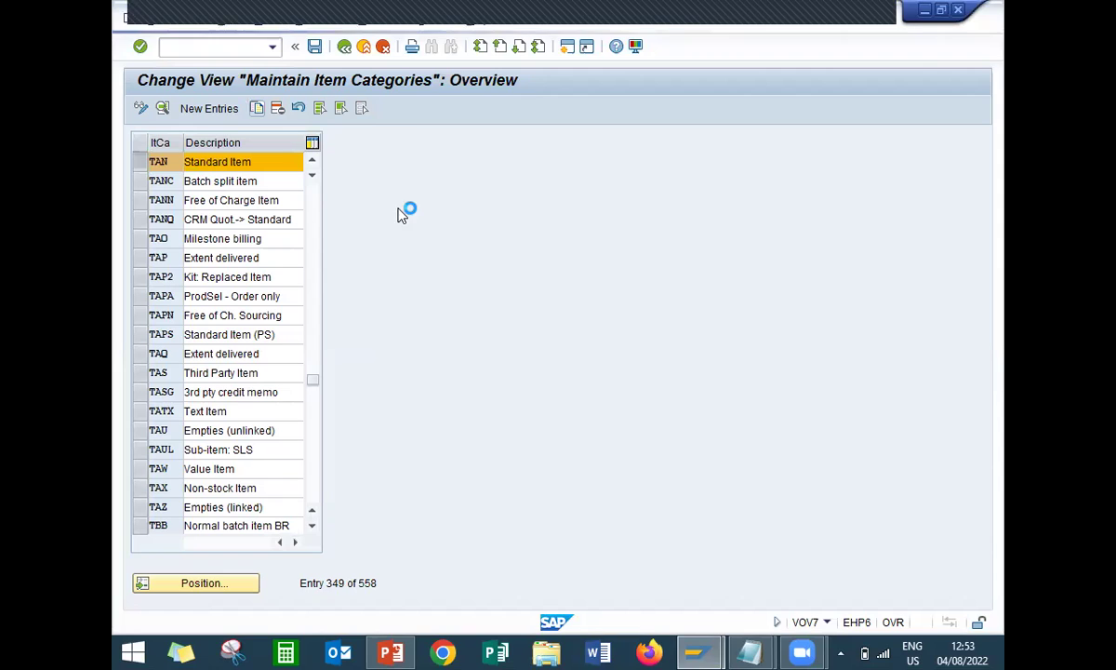
{"action": "mouse_move", "coordinate": [751, 651]}
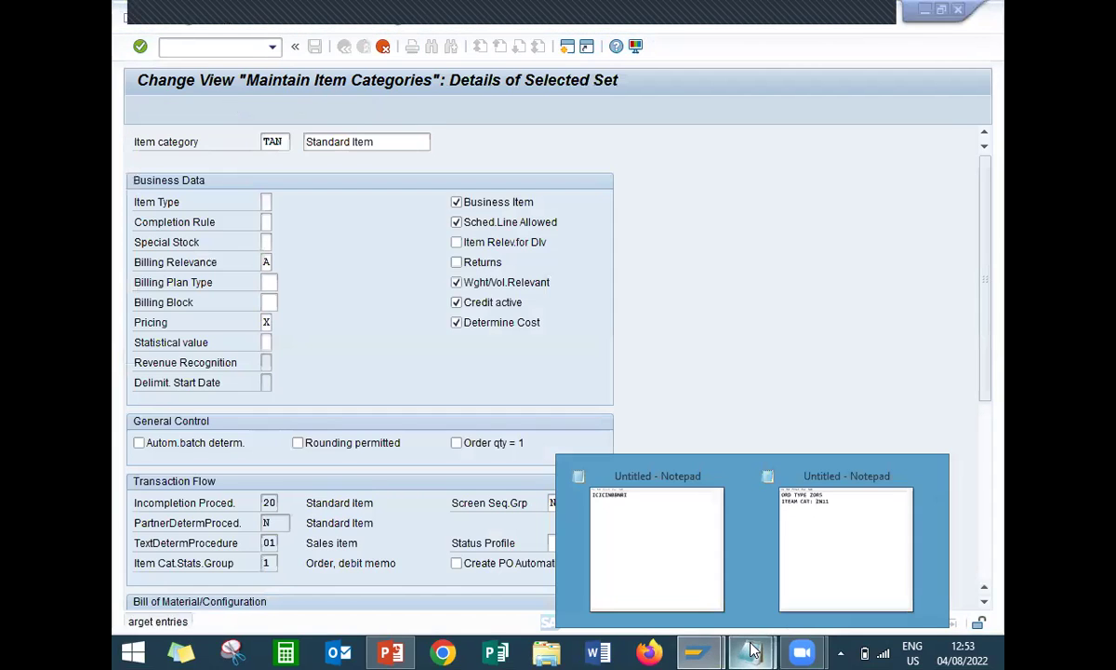
{"action": "left_click", "coordinate": [825, 576]}
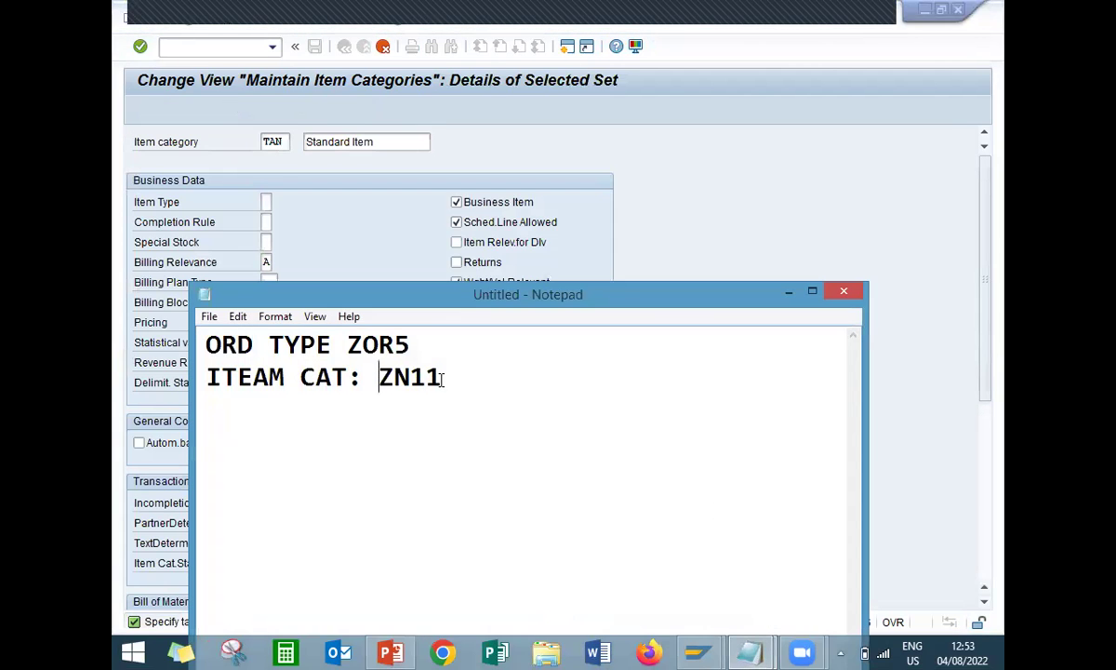
Step: Replace the copied item category's key with ZN11, checking the code against the Notepad note
{"action": "left_click", "coordinate": [280, 144]}
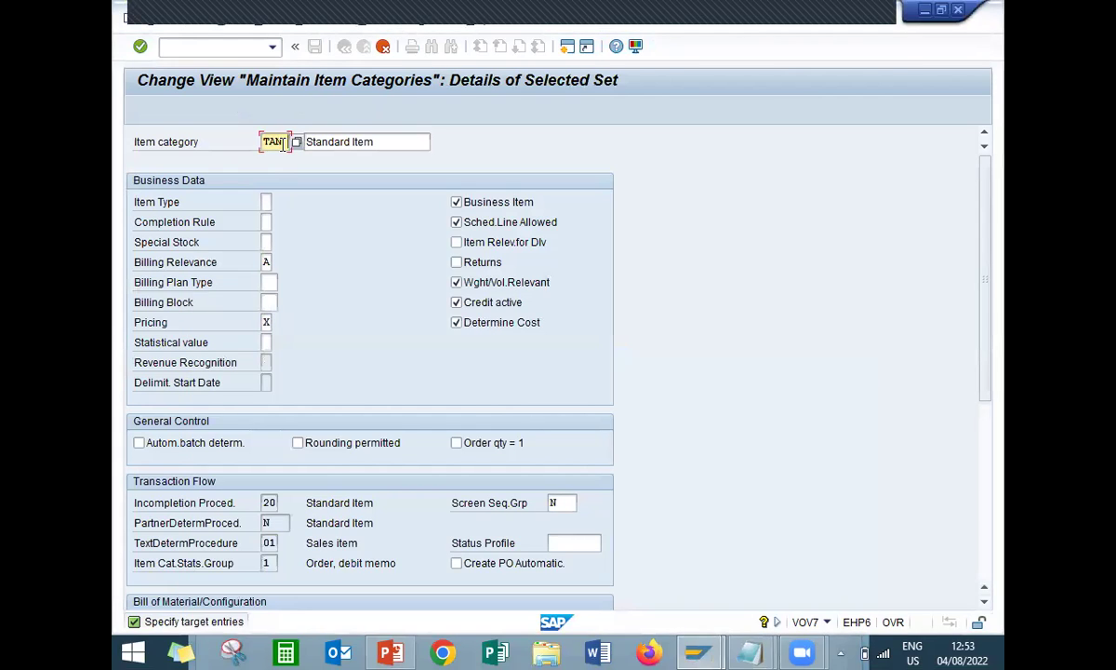
{"action": "key", "text": "BackSpace"}
{"action": "key", "text": "BackSpace"}
{"action": "key", "text": "BackSpace"}
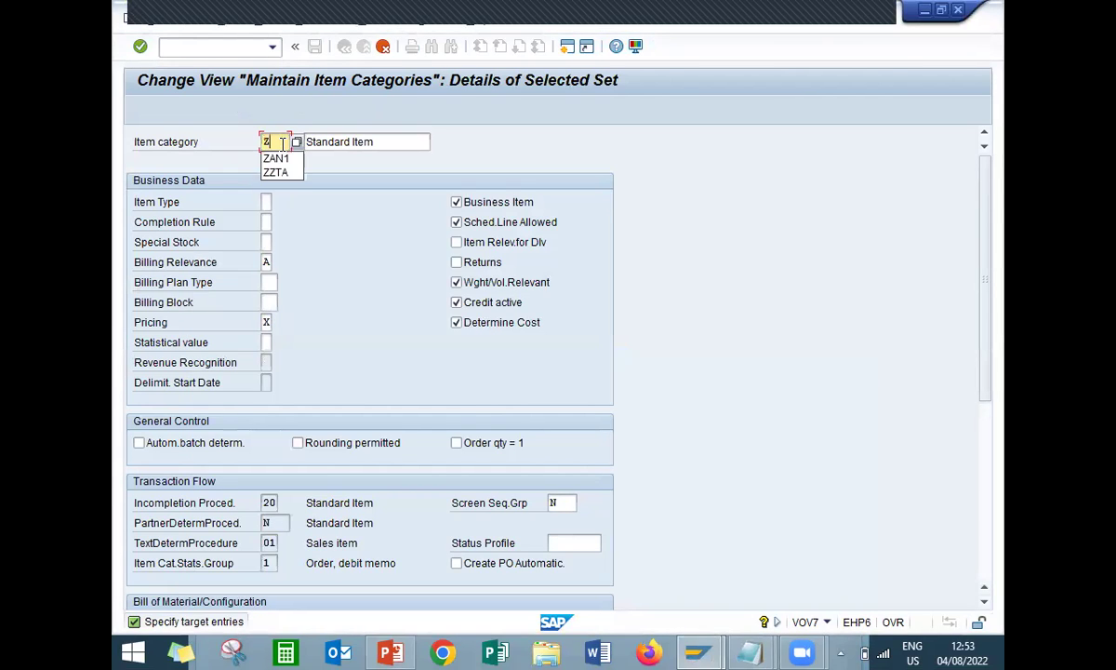
{"action": "type", "text": "Z"}
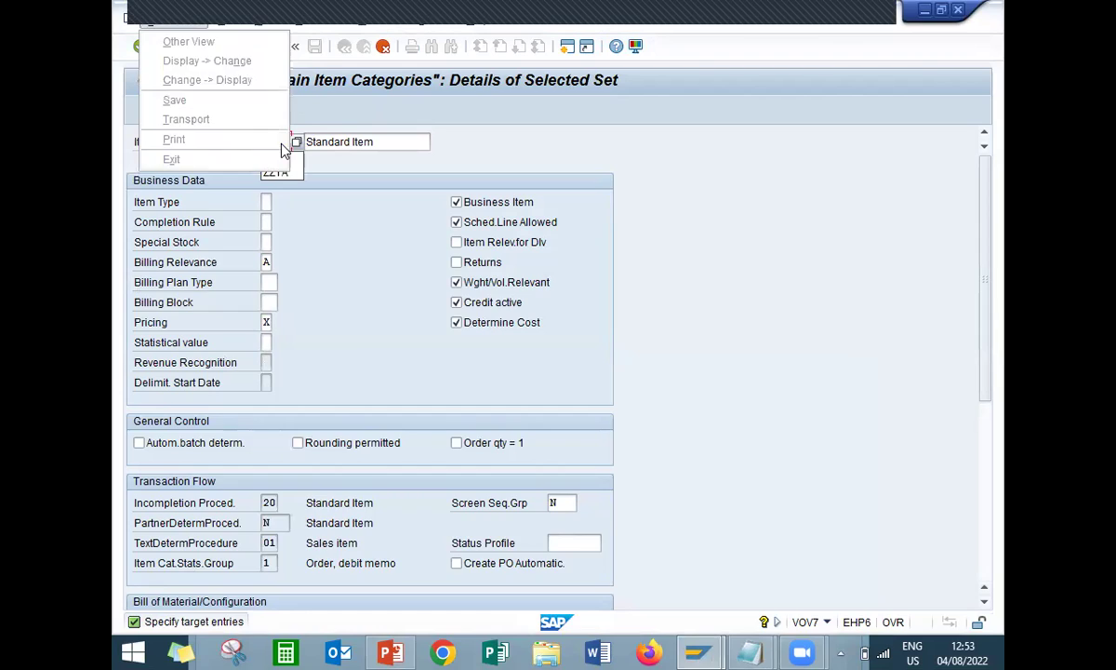
{"action": "key", "text": "alt+Tab"}
{"action": "key", "text": "shift+Left"}
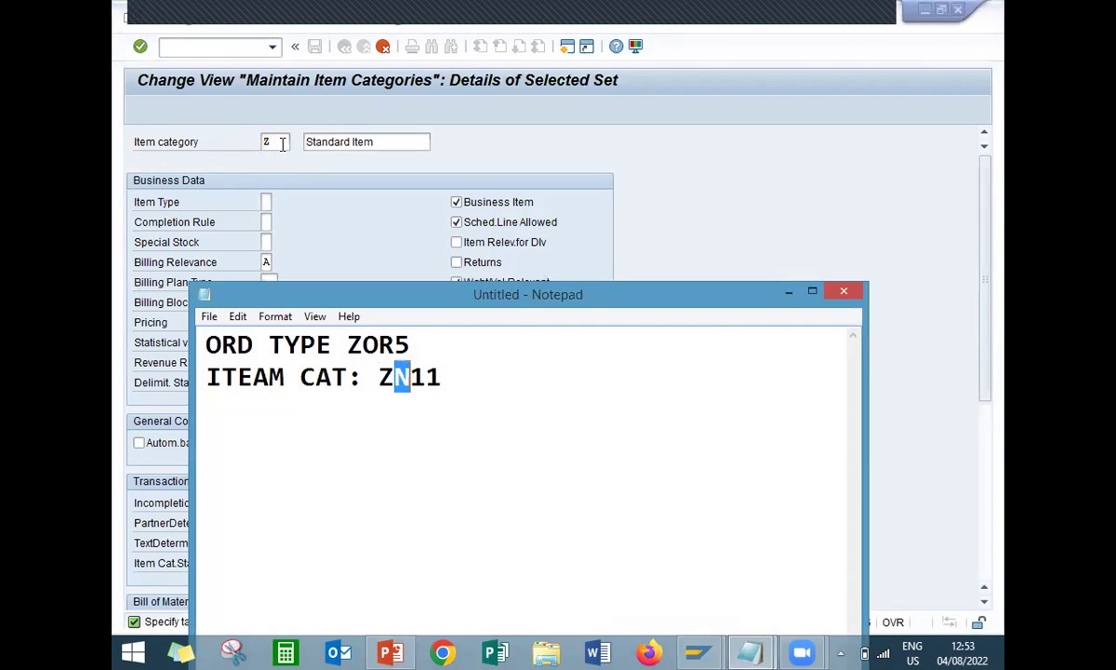
{"action": "key", "text": "Left"}
{"action": "key", "text": "Left"}
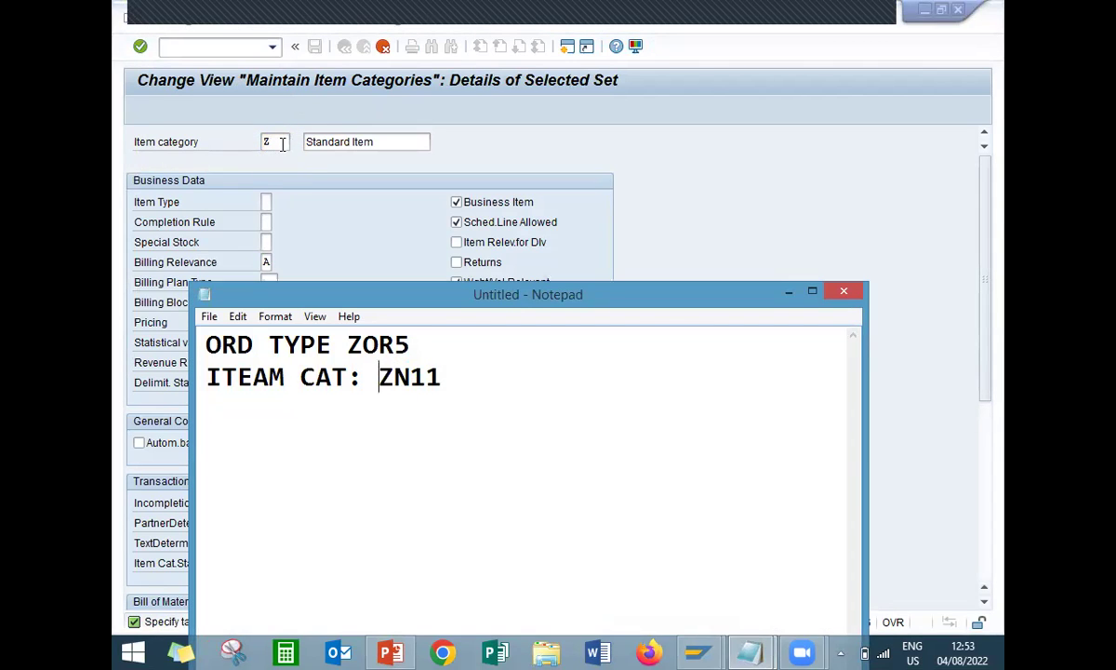
{"action": "key", "text": "alt"}
{"action": "key", "text": "alt+Tab"}
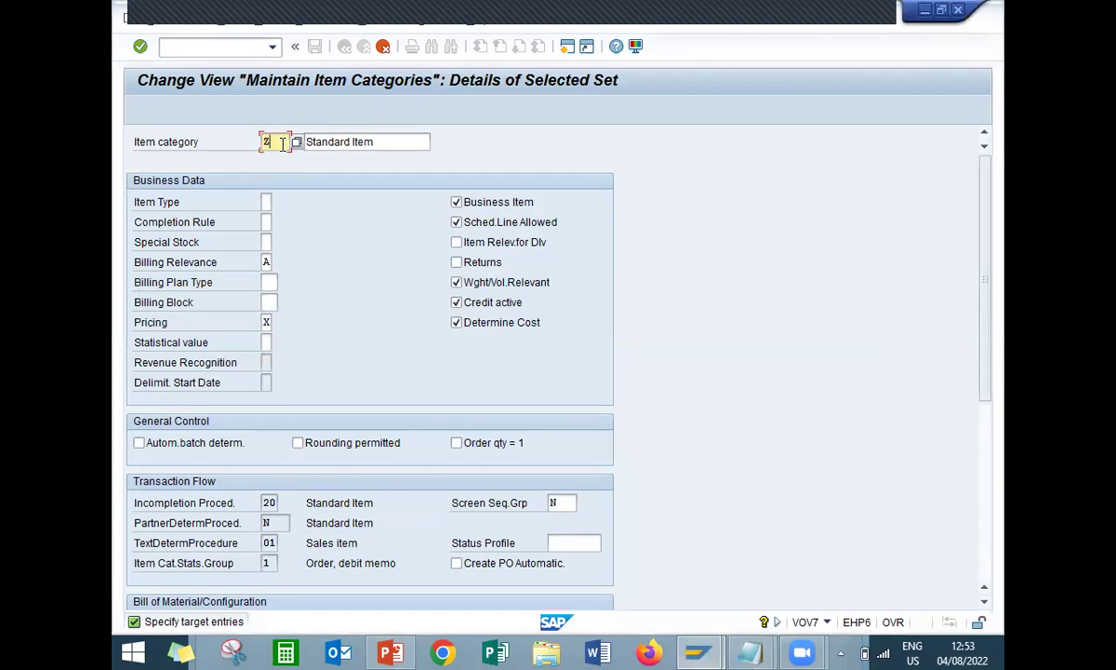
Step: Set the description to Standard Item USER and accept the copy as relevant for copying control
{"action": "left_click", "coordinate": [402, 141]}
{"action": "type", "text": "U"}
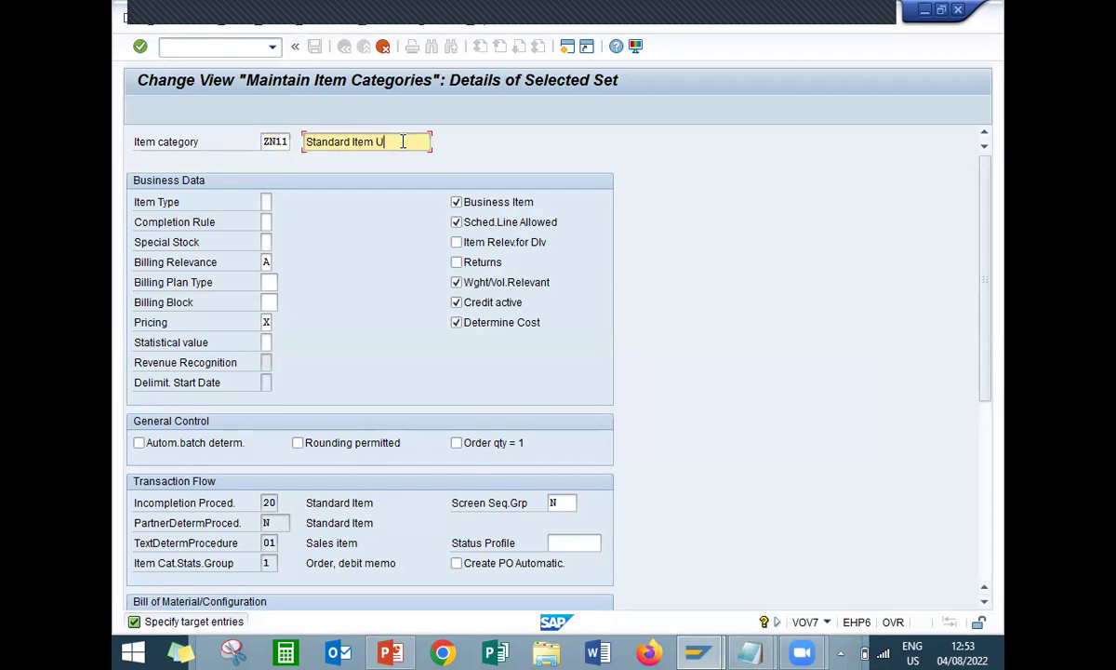
{"action": "type", "text": "SER"}
{"action": "key", "text": "ctrl+s"}
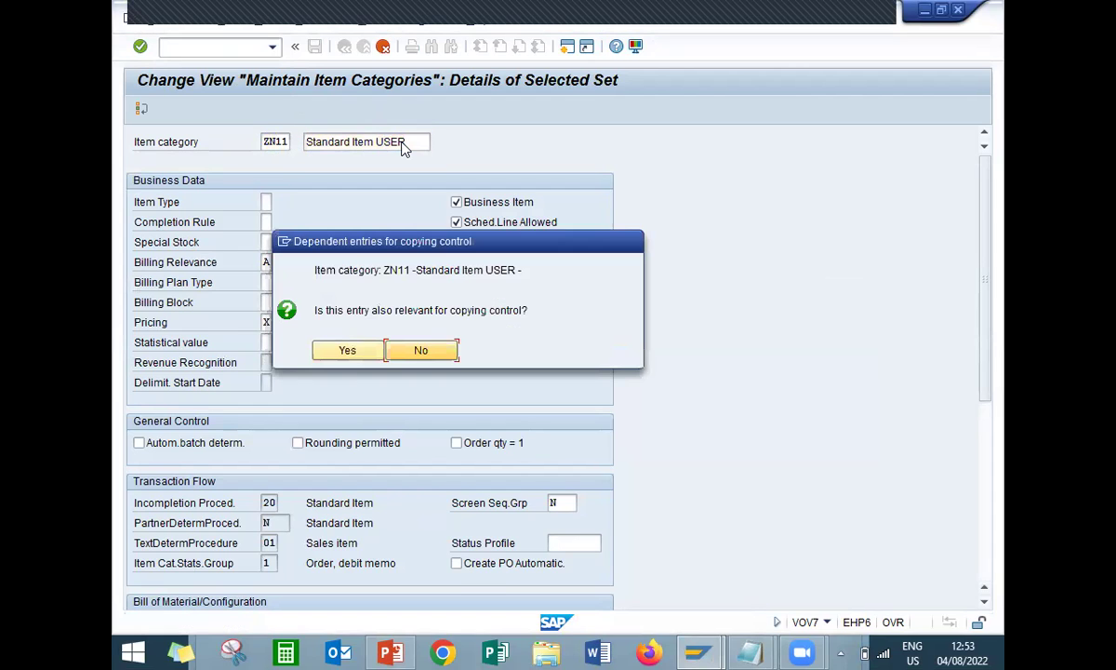
{"action": "left_click", "coordinate": [337, 351]}
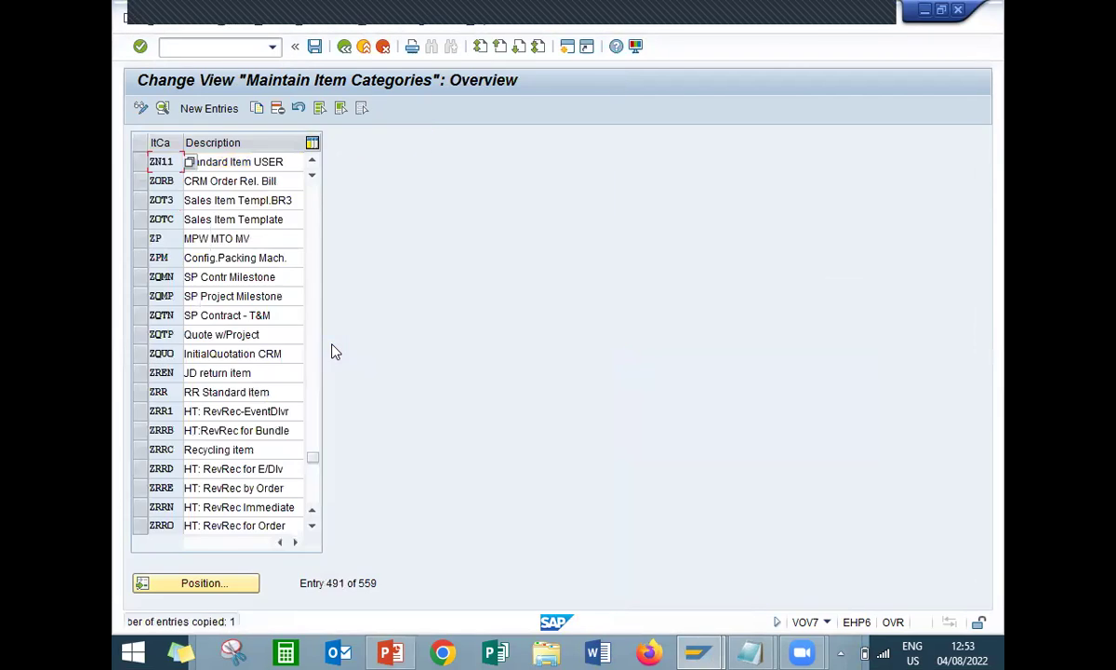
Step: Save item category ZN11 under the LEARN2WIN customizing request and close the list of dependent tables
{"action": "left_click", "coordinate": [314, 47]}
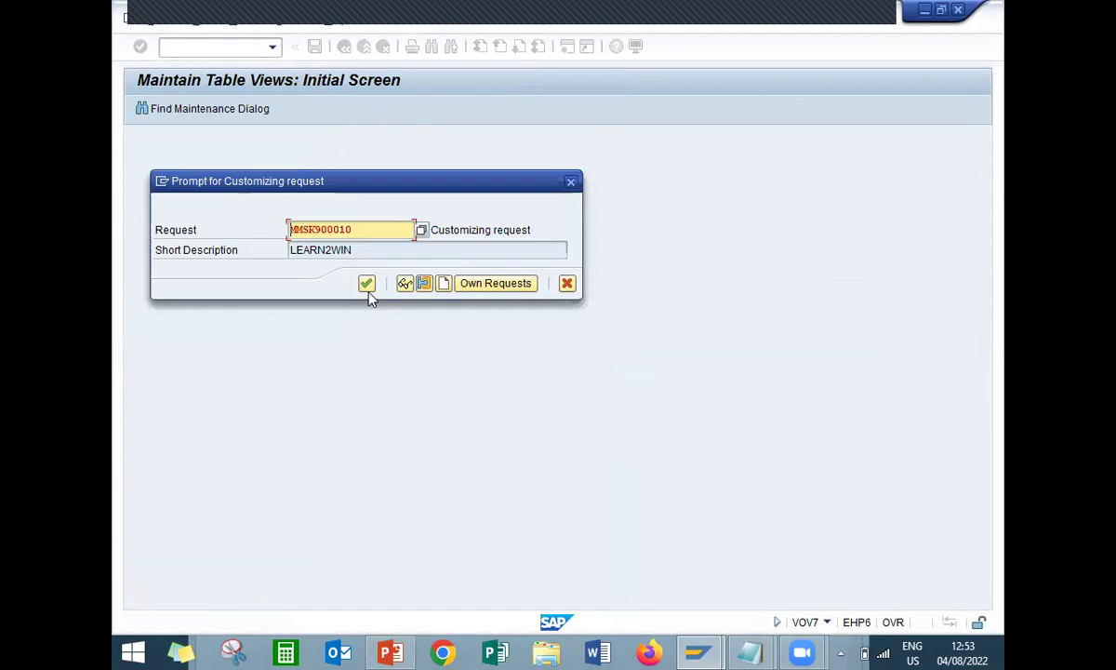
{"action": "left_click", "coordinate": [368, 290]}
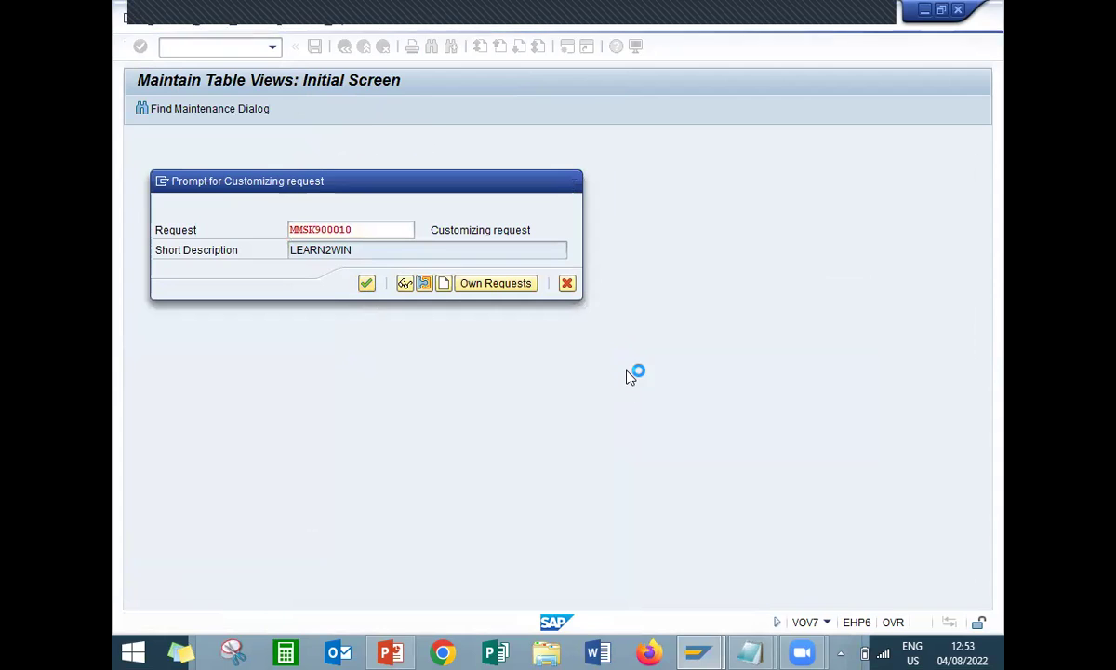
{"action": "mouse_move", "coordinate": [752, 651]}
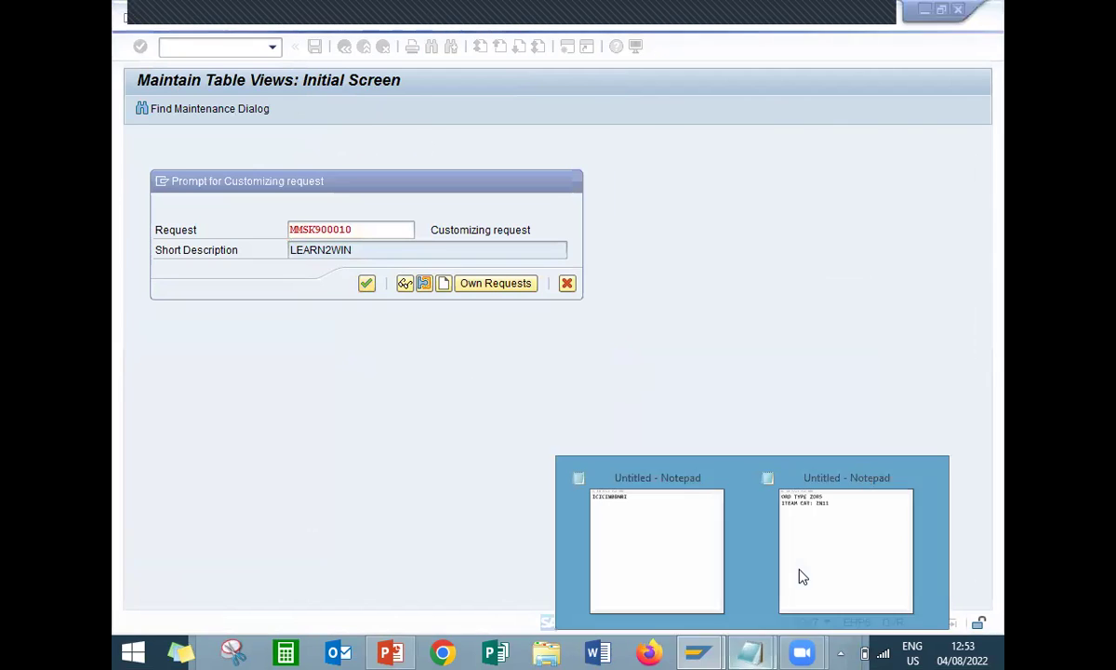
{"action": "left_click", "coordinate": [864, 478]}
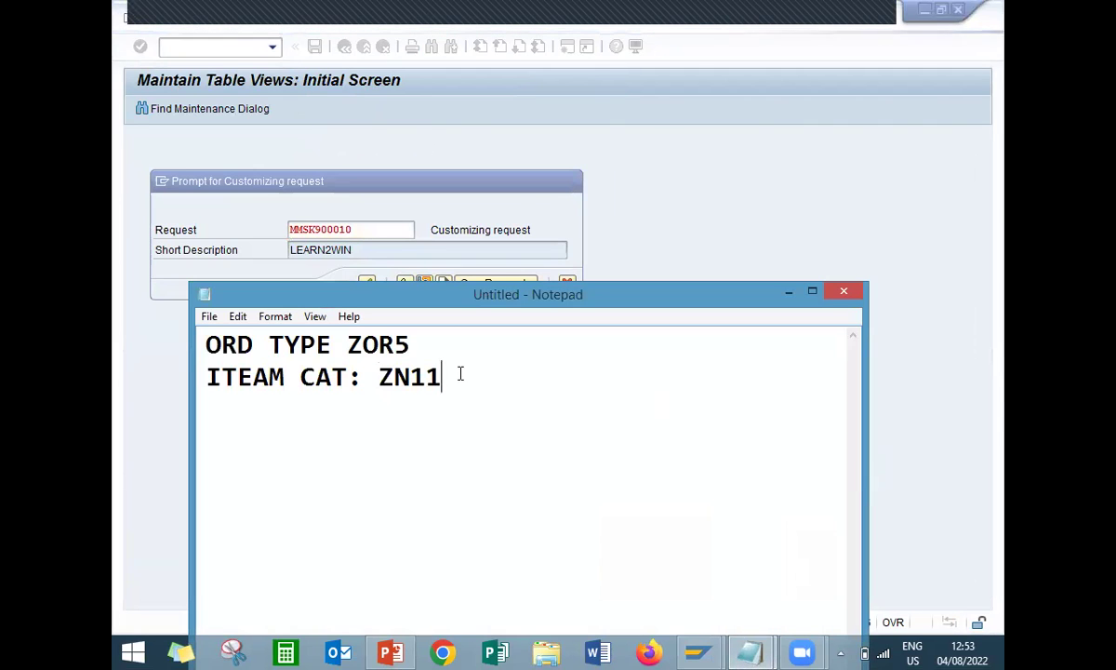
{"action": "left_click", "coordinate": [511, 190]}
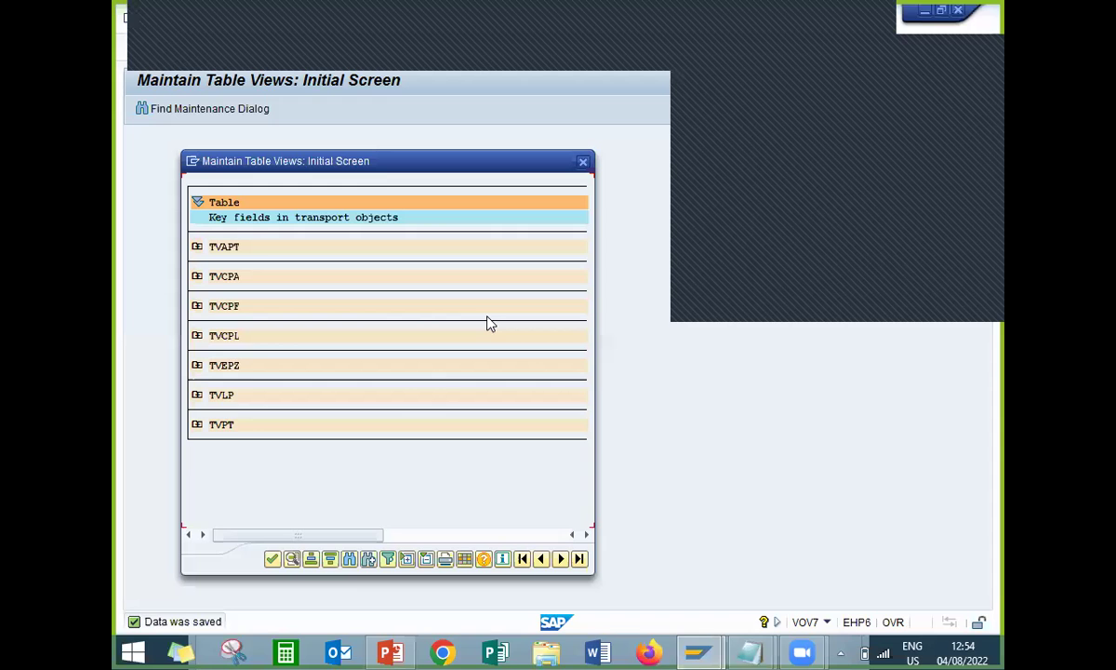
{"action": "left_click", "coordinate": [271, 560]}
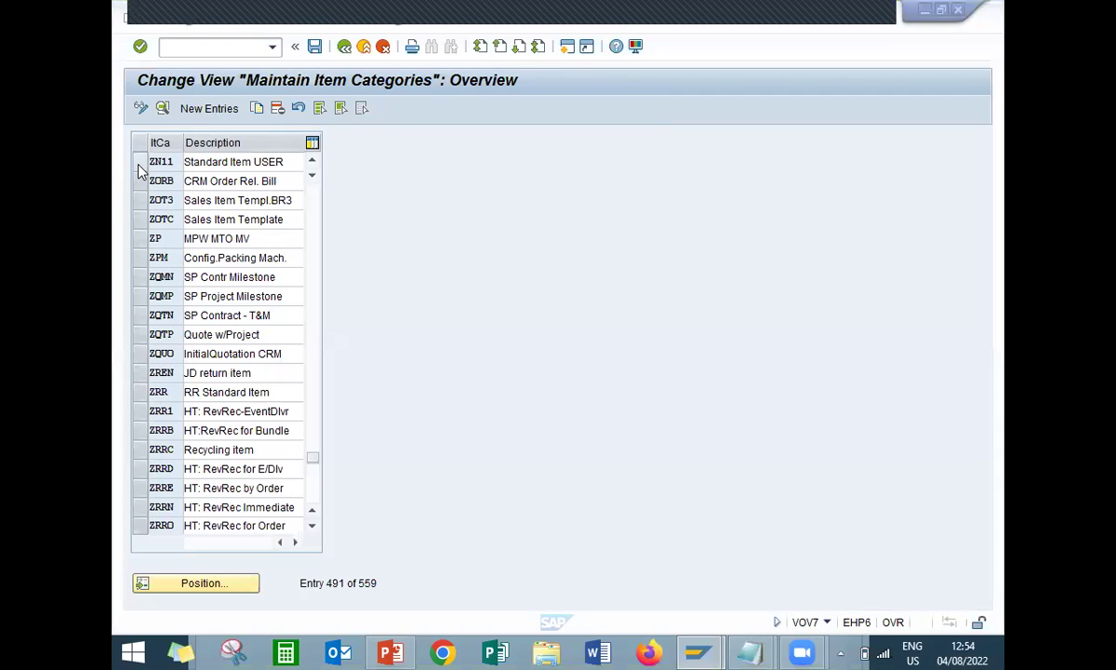
Step: Leave the item category overview and open schedule line category maintenance with transaction VOV6
{"action": "left_click", "coordinate": [138, 165]}
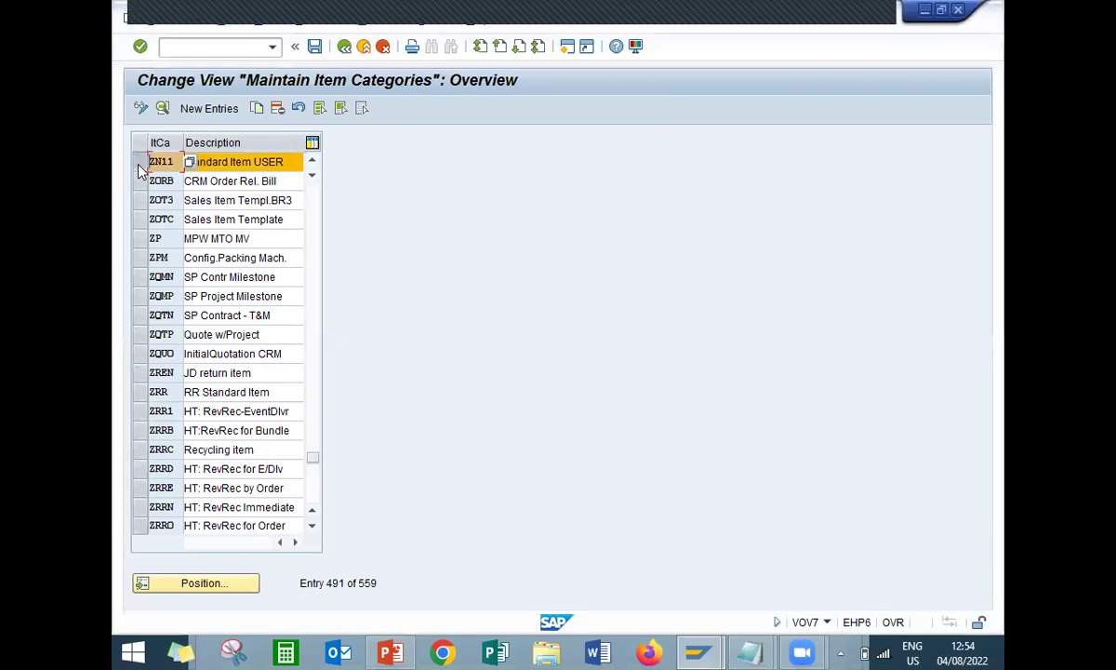
{"action": "left_click", "coordinate": [344, 46]}
{"action": "left_click", "coordinate": [214, 47]}
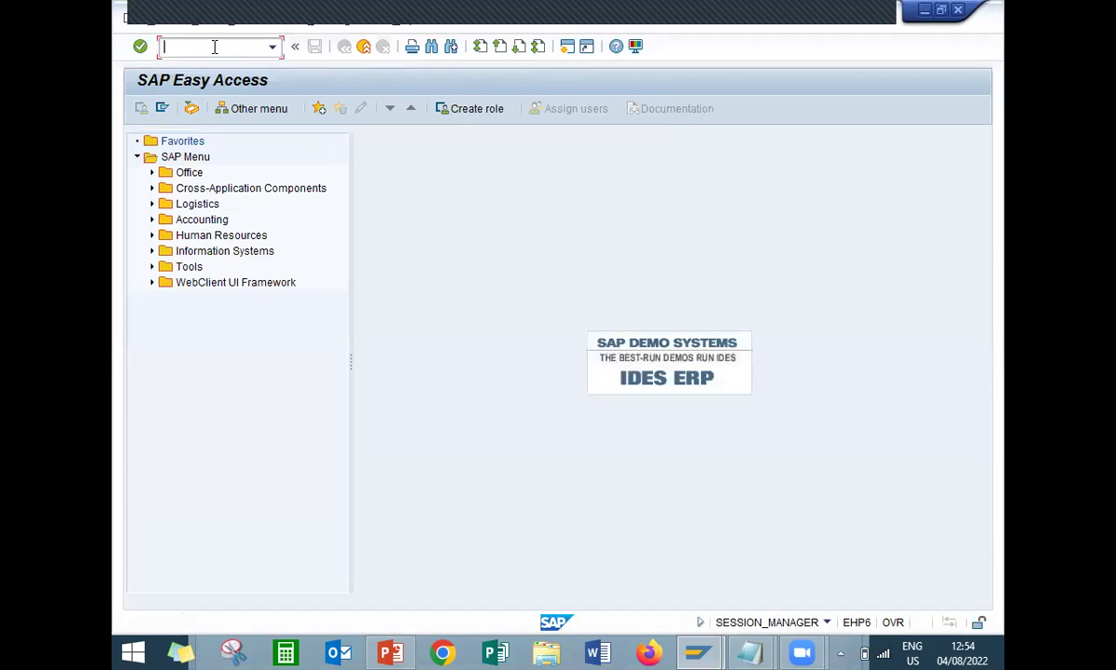
{"action": "type", "text": "VOV6"}
{"action": "key", "text": "Return"}
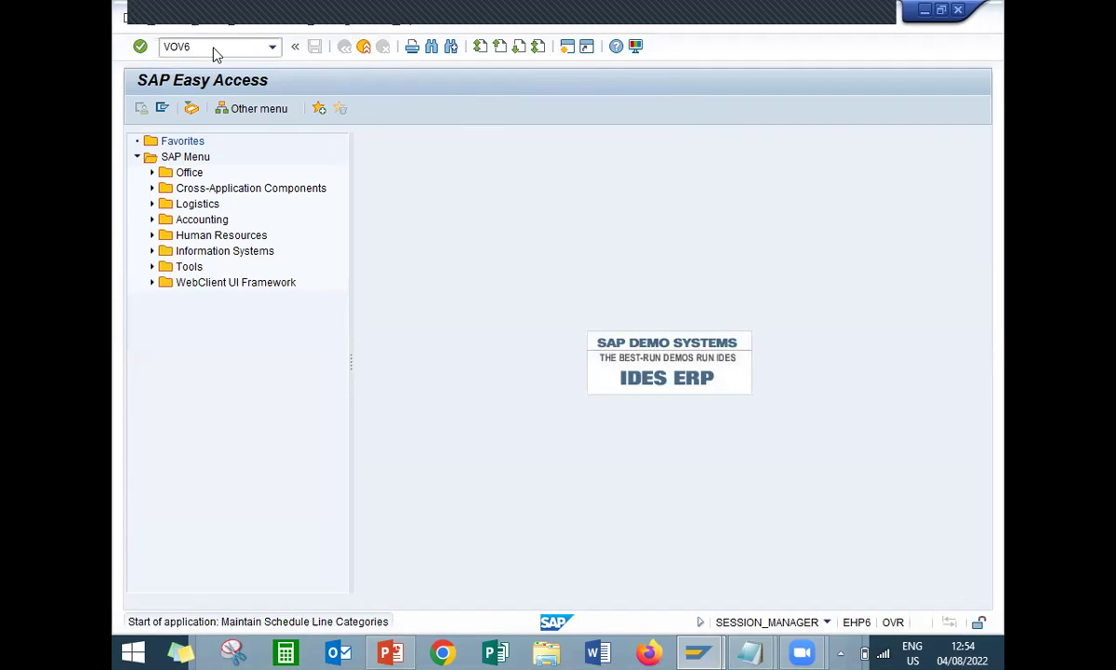
Step: Add a third line reading SCHEDULE LINES : ZC to the Notepad note and return to the schedule line categories
{"action": "left_click", "coordinate": [761, 651]}
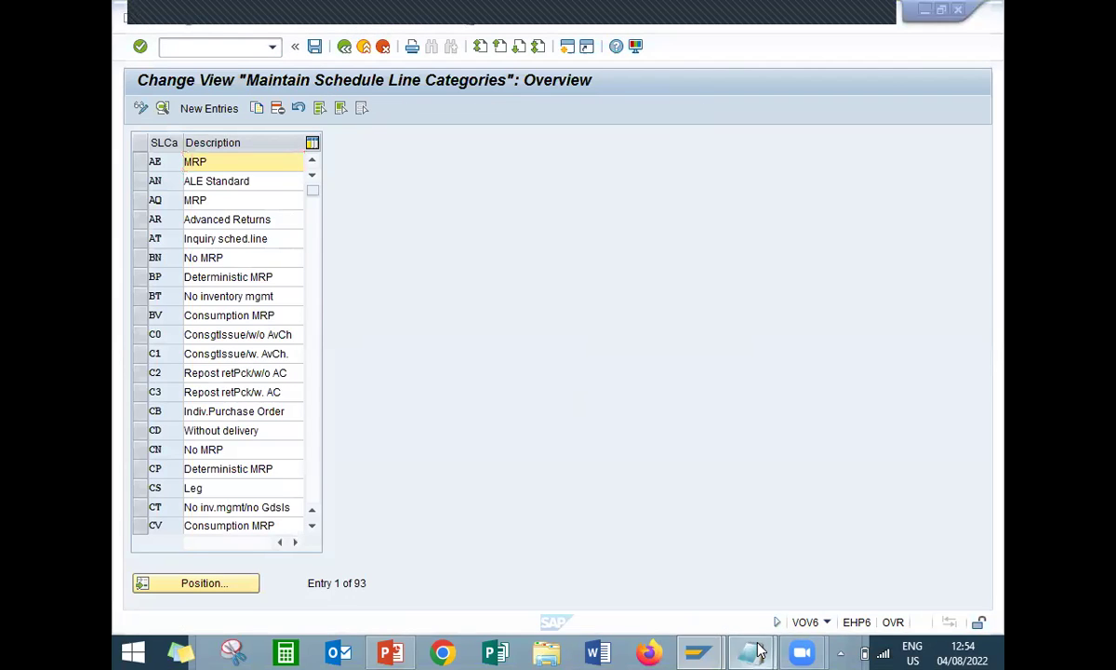
{"action": "left_click", "coordinate": [837, 542]}
{"action": "key", "text": "Return"}
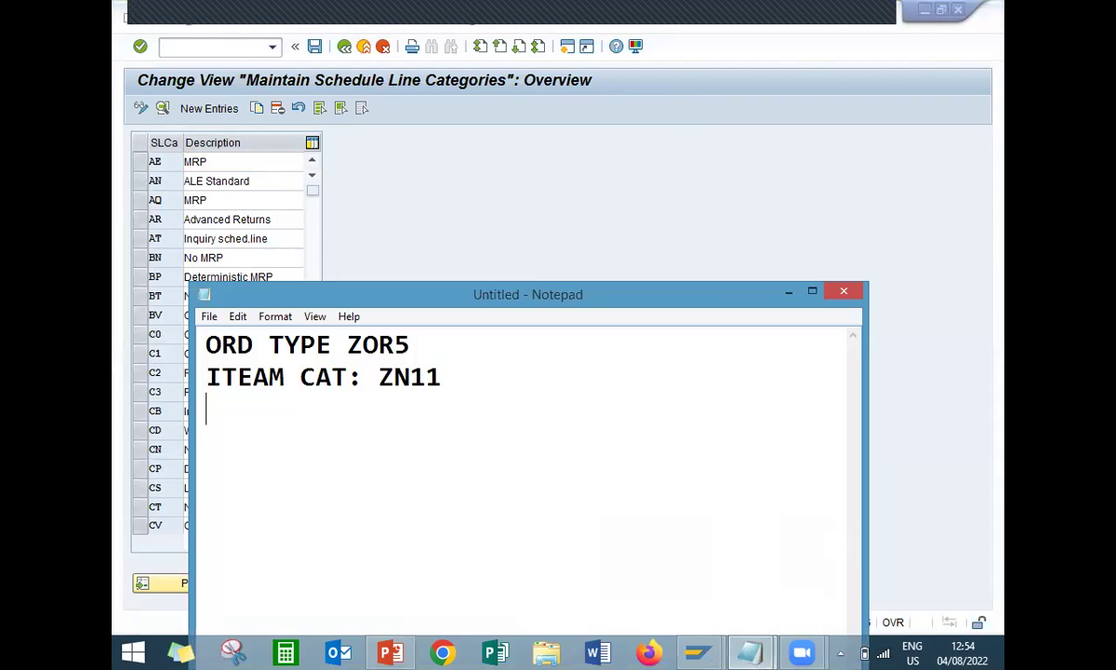
{"action": "type", "text": "SCHEDU"}
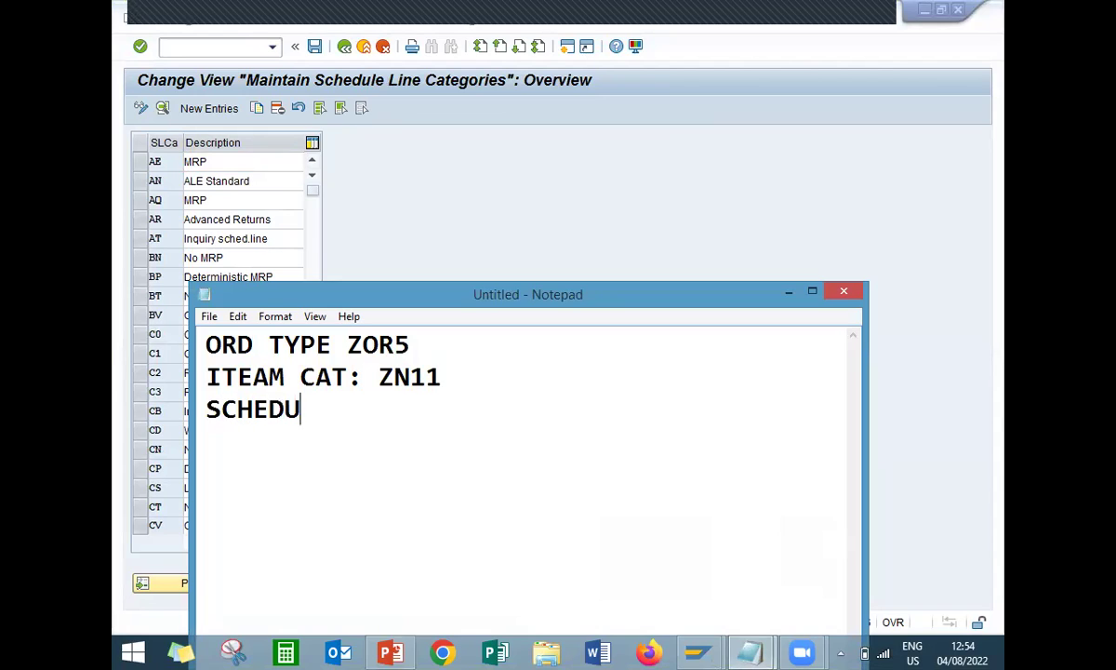
{"action": "type", "text": "LE LINES "}
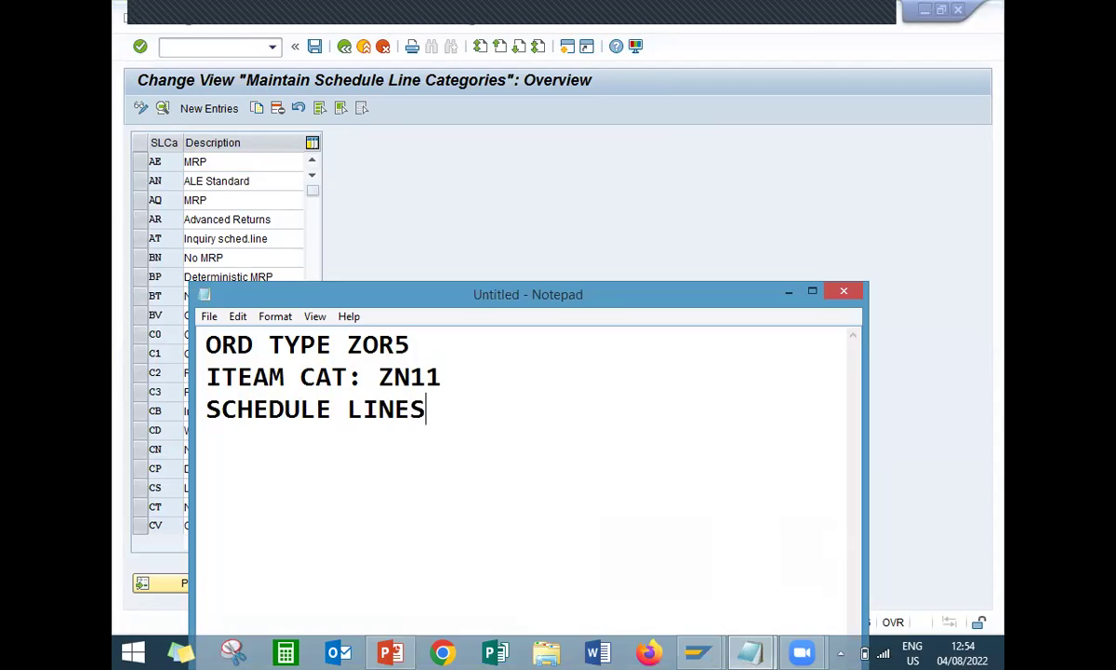
{"action": "type", "text": ": ZX"}
{"action": "key", "text": "BackSpace"}
{"action": "type", "text": "C"}
{"action": "left_click", "coordinate": [737, 197]}
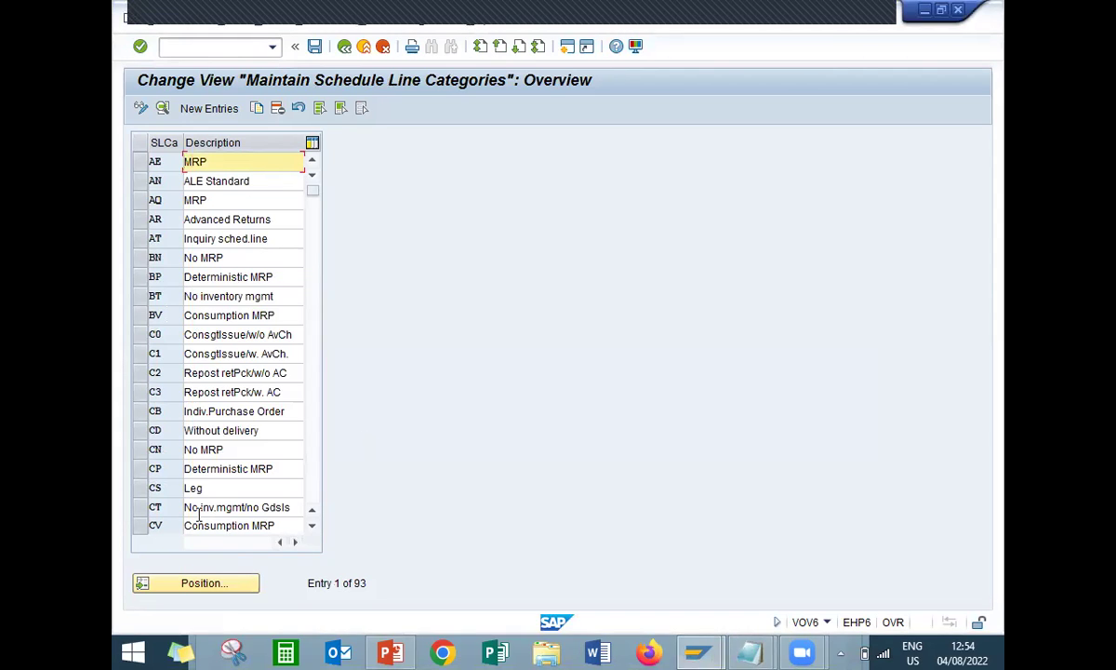
Step: Copy schedule line category CN, entering ZC as the key and No MRP USER as the description
{"action": "left_click", "coordinate": [140, 457]}
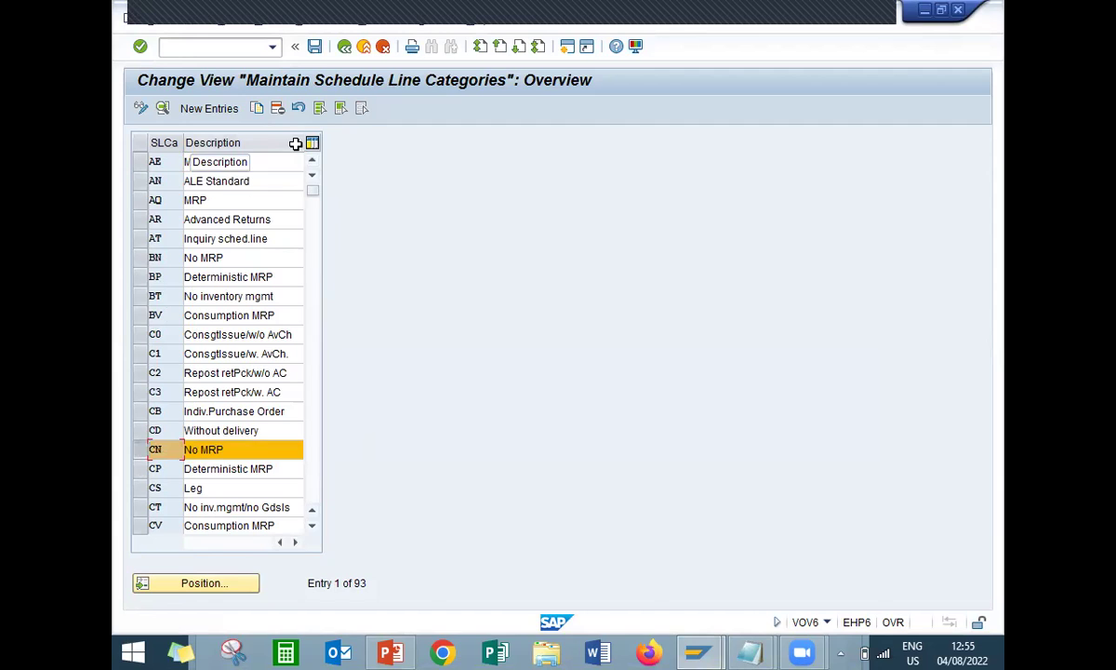
{"action": "left_click", "coordinate": [257, 110]}
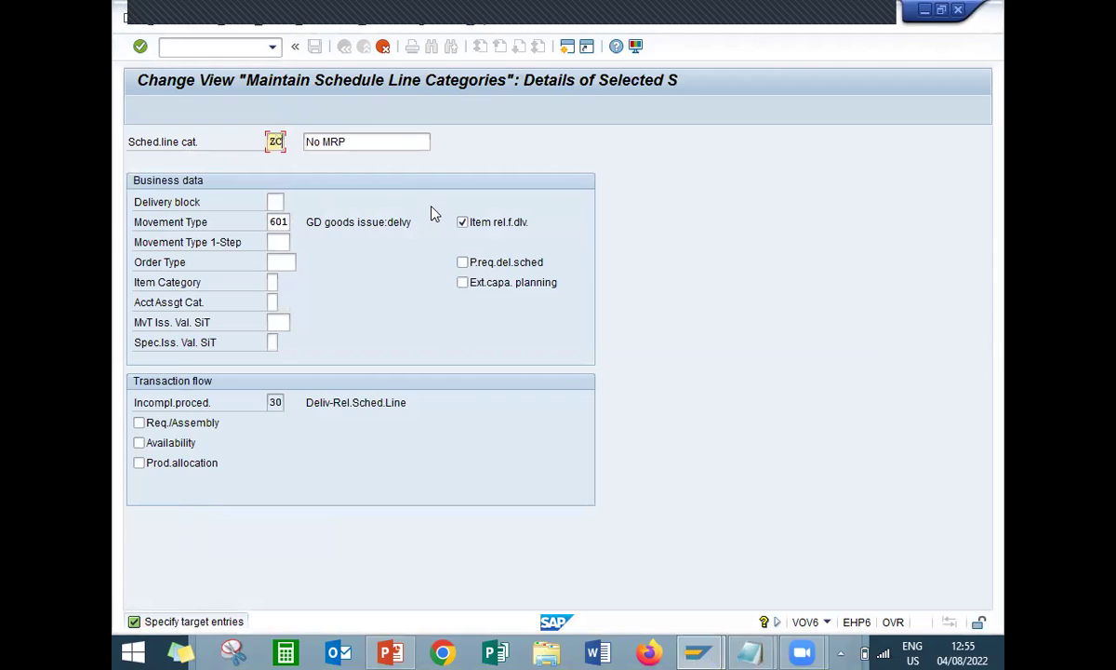
{"action": "type", "text": "ZC"}
{"action": "left_click", "coordinate": [416, 141]}
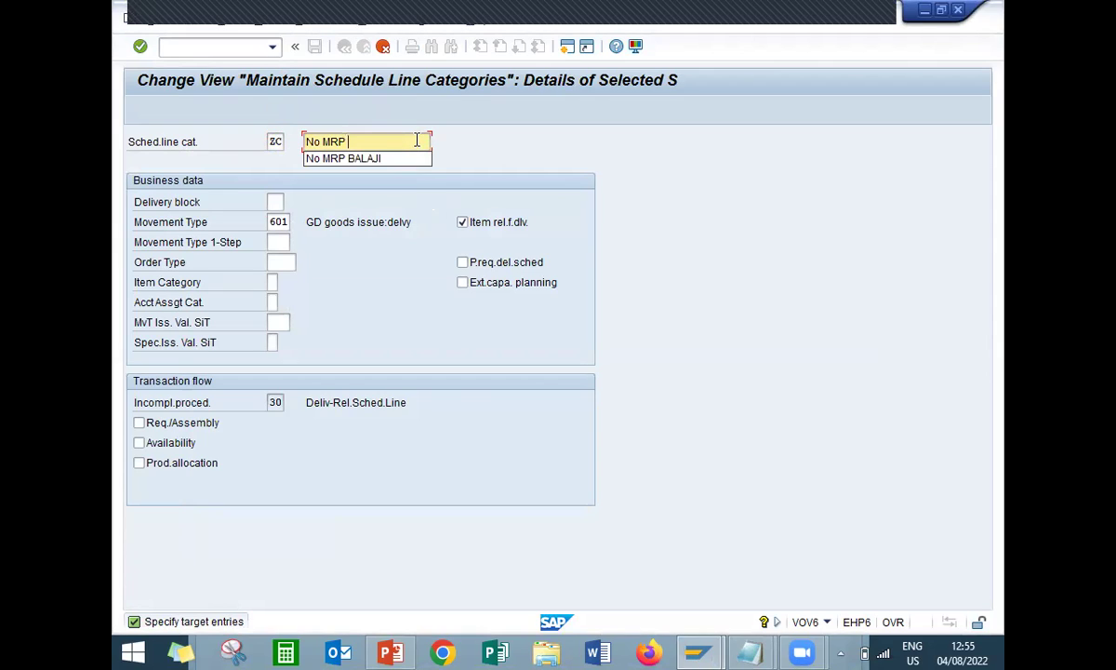
{"action": "type", "text": "USER"}
{"action": "key", "text": "Return"}
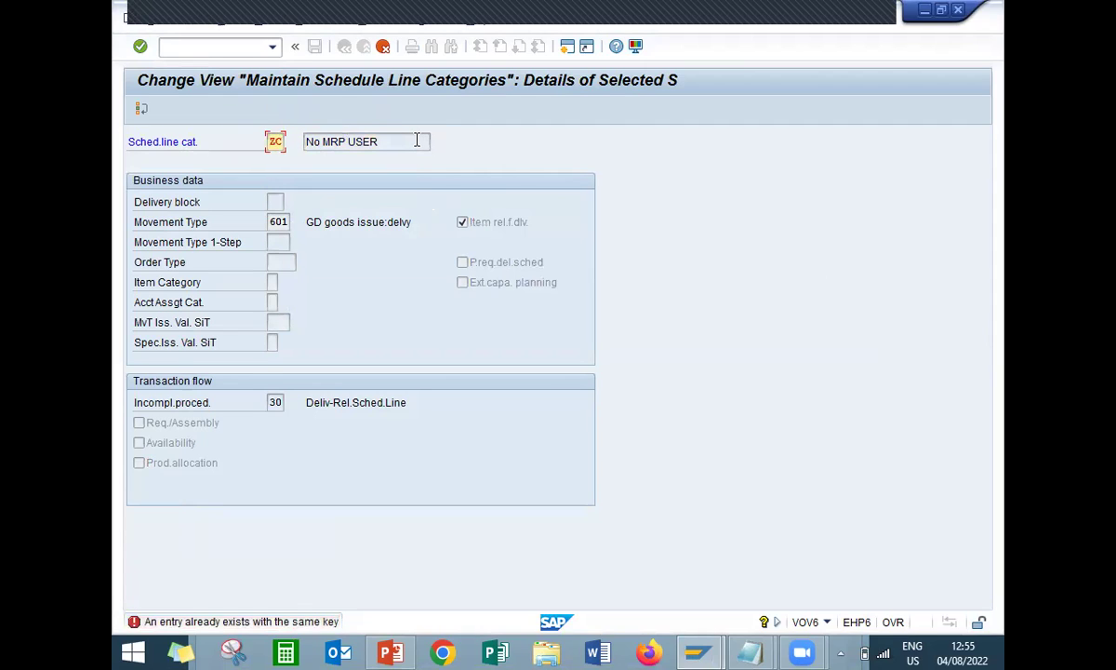
Step: Set the copied schedule line category's key to Z5 and accept it as relevant for copying control
{"action": "type", "text": "Z5"}
{"action": "key", "text": "Return"}
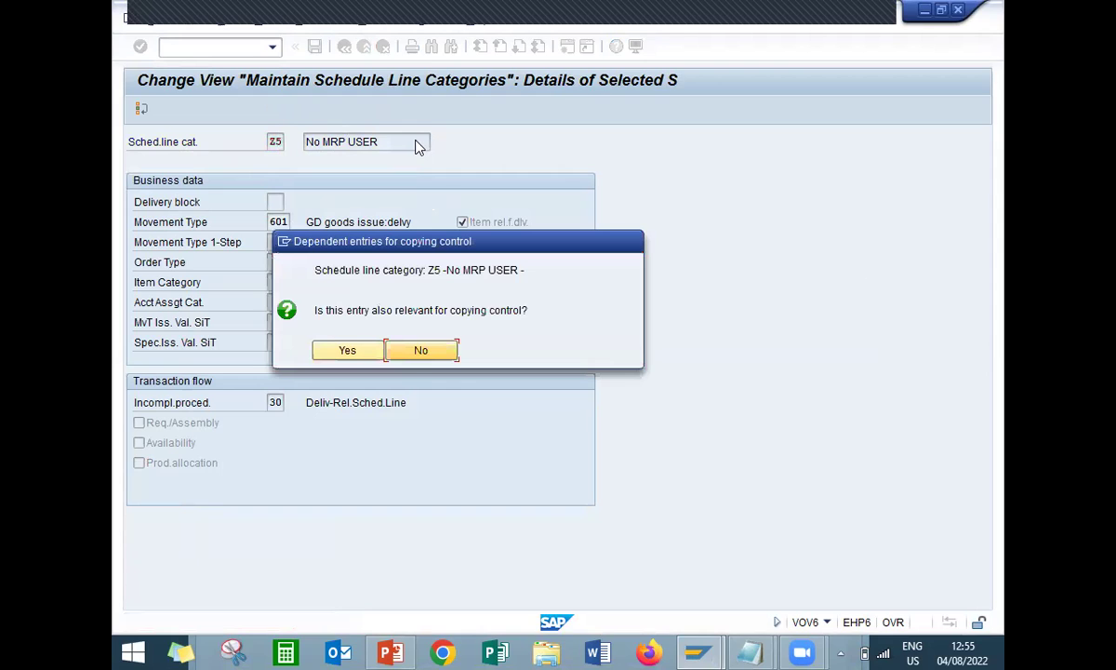
{"action": "left_click", "coordinate": [327, 351]}
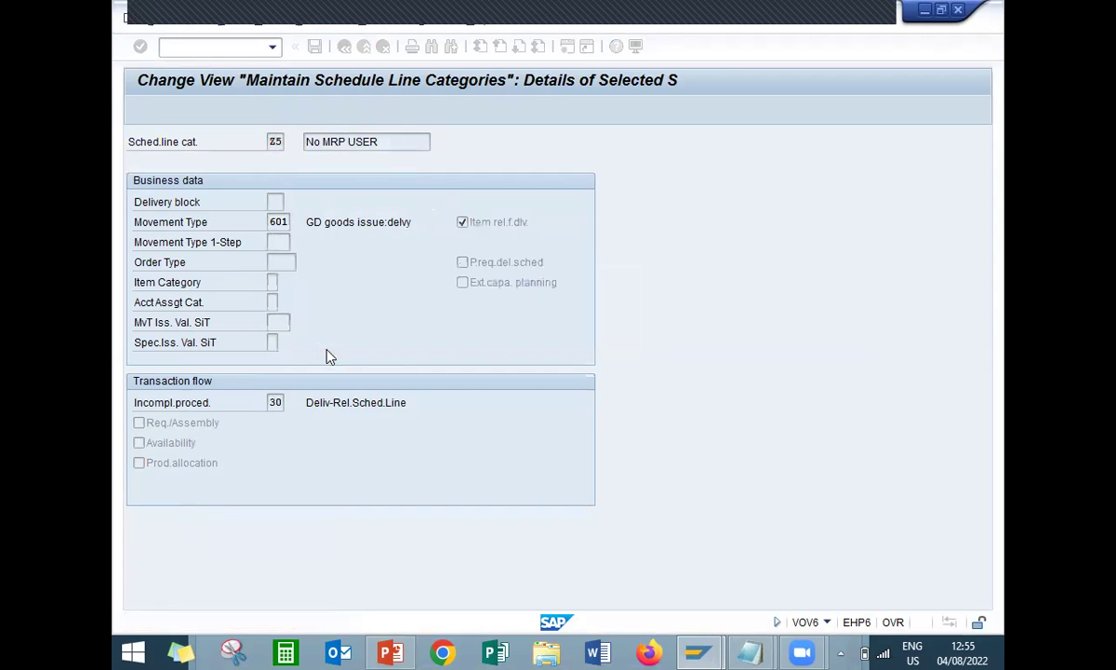
Step: Save the copied schedule line category and correct the schedule lines entry in the Notepad note to Z5
{"action": "left_click", "coordinate": [383, 47]}
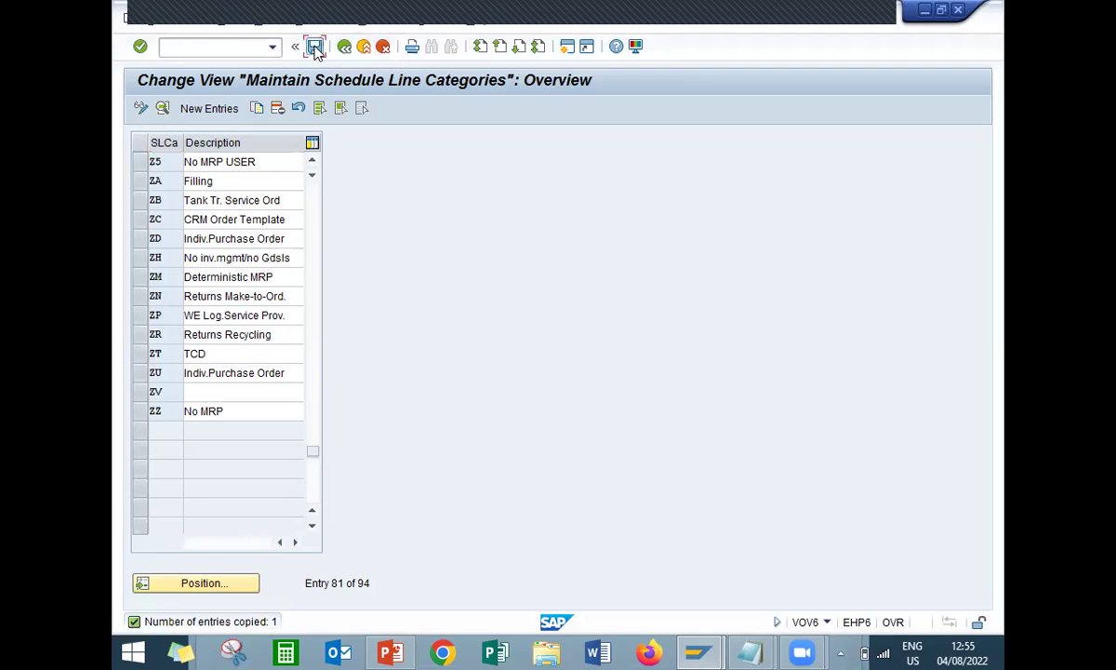
{"action": "left_click", "coordinate": [316, 48]}
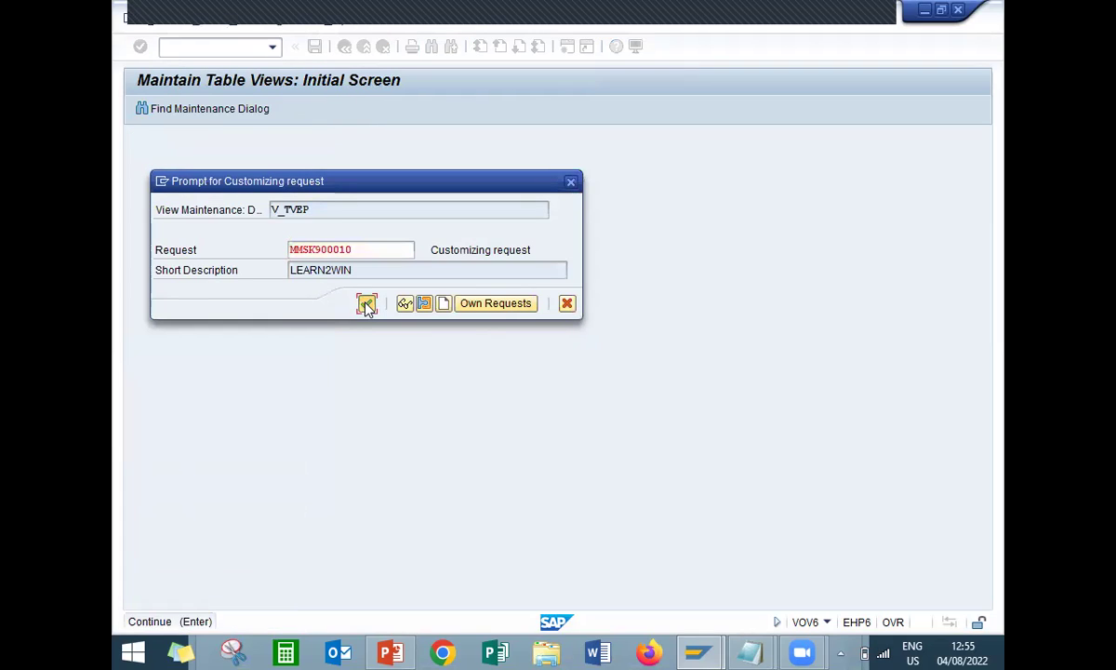
{"action": "left_click", "coordinate": [750, 652]}
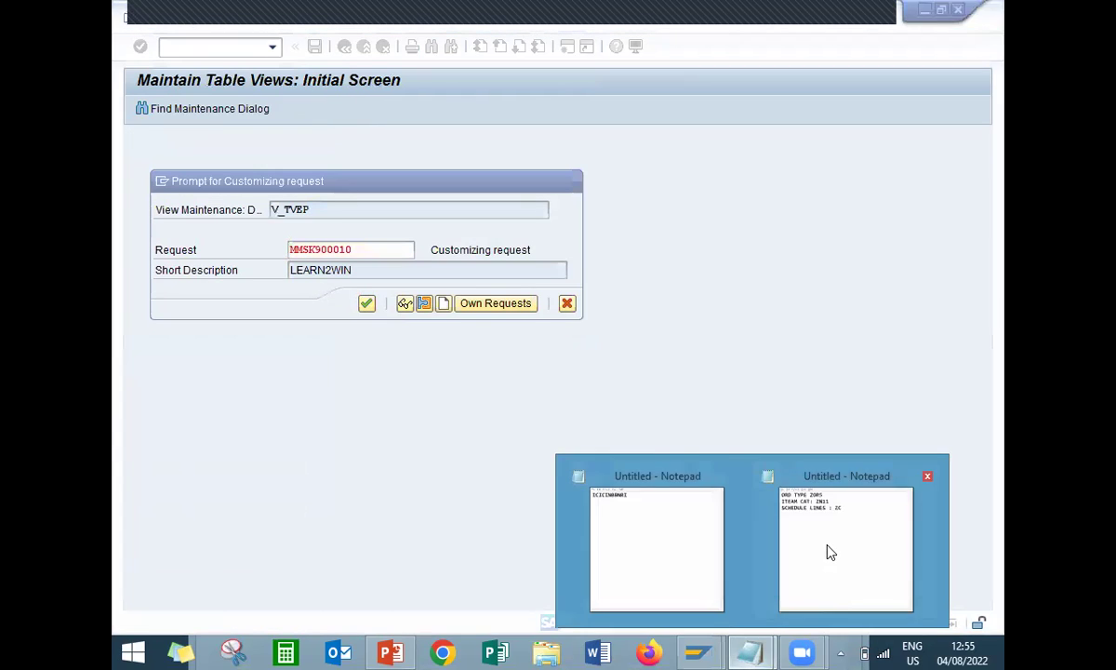
{"action": "left_click", "coordinate": [831, 553]}
{"action": "key", "text": "BackSpace"}
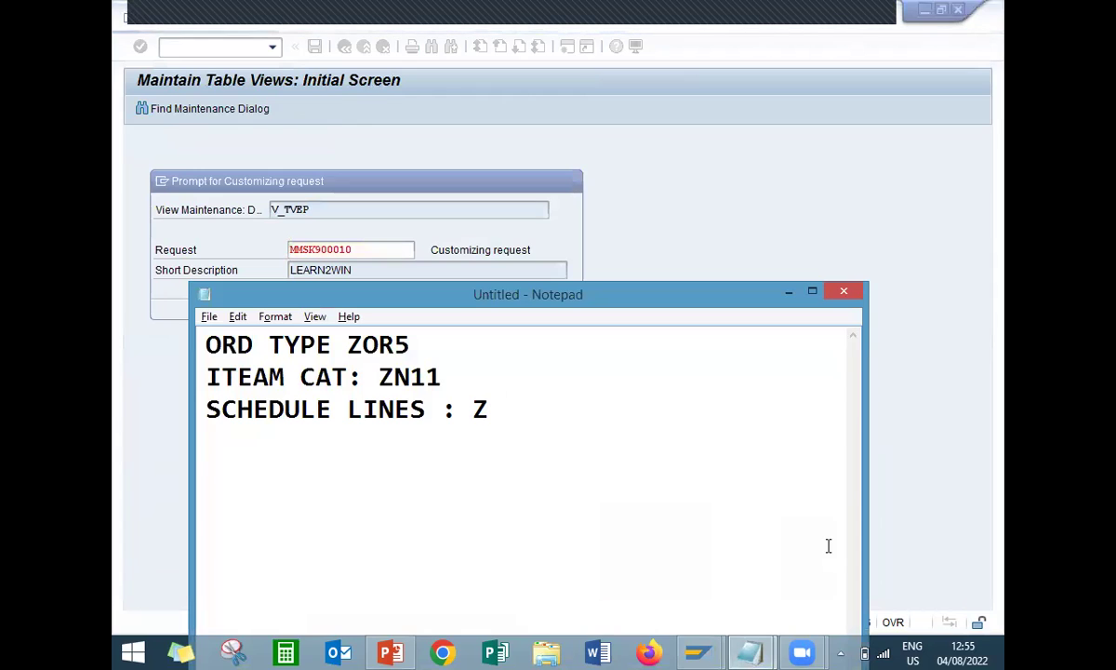
{"action": "type", "text": "5"}
{"action": "left_click", "coordinate": [576, 9]}
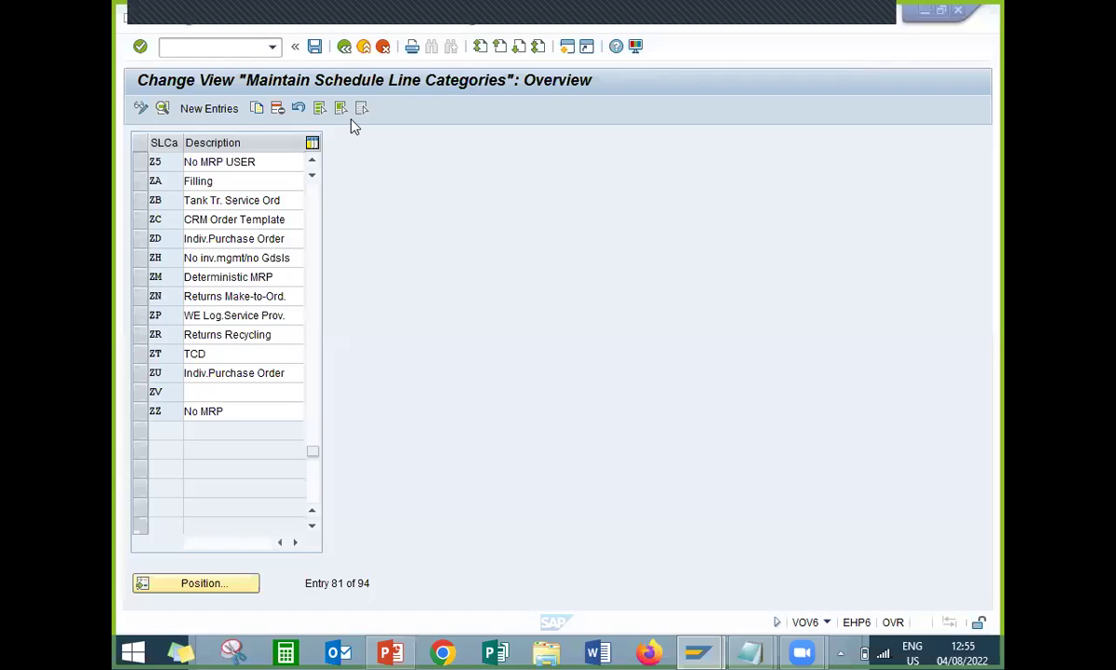
Step: Leave the schedule line category overview and open the schedule line category assignment with transaction VOV5
{"action": "left_click", "coordinate": [138, 162]}
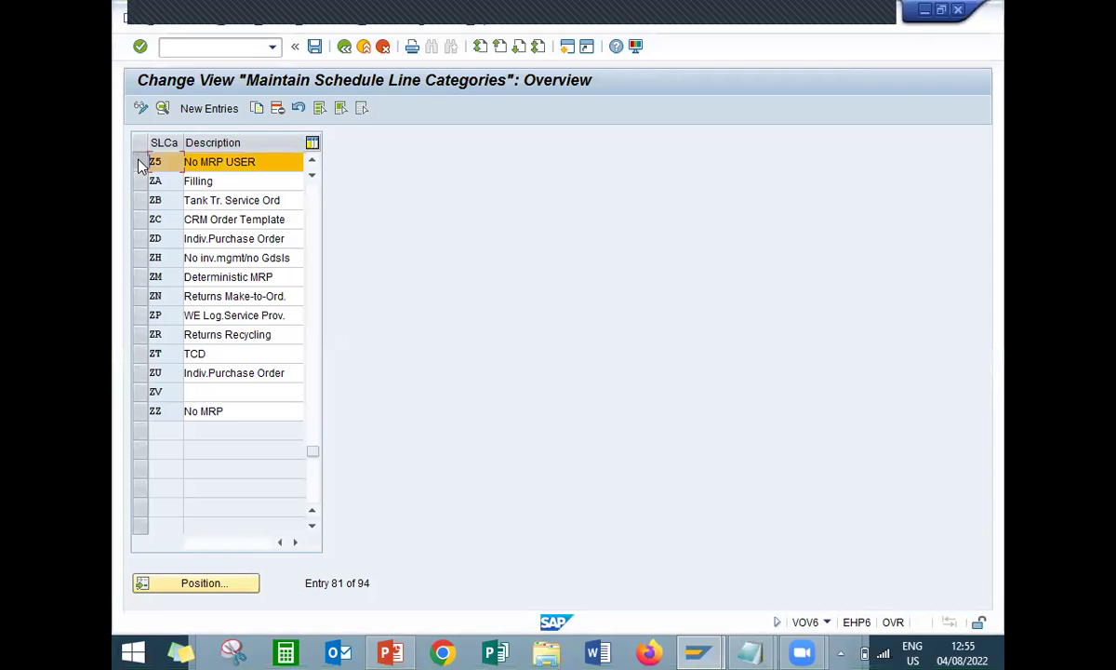
{"action": "left_click", "coordinate": [344, 47]}
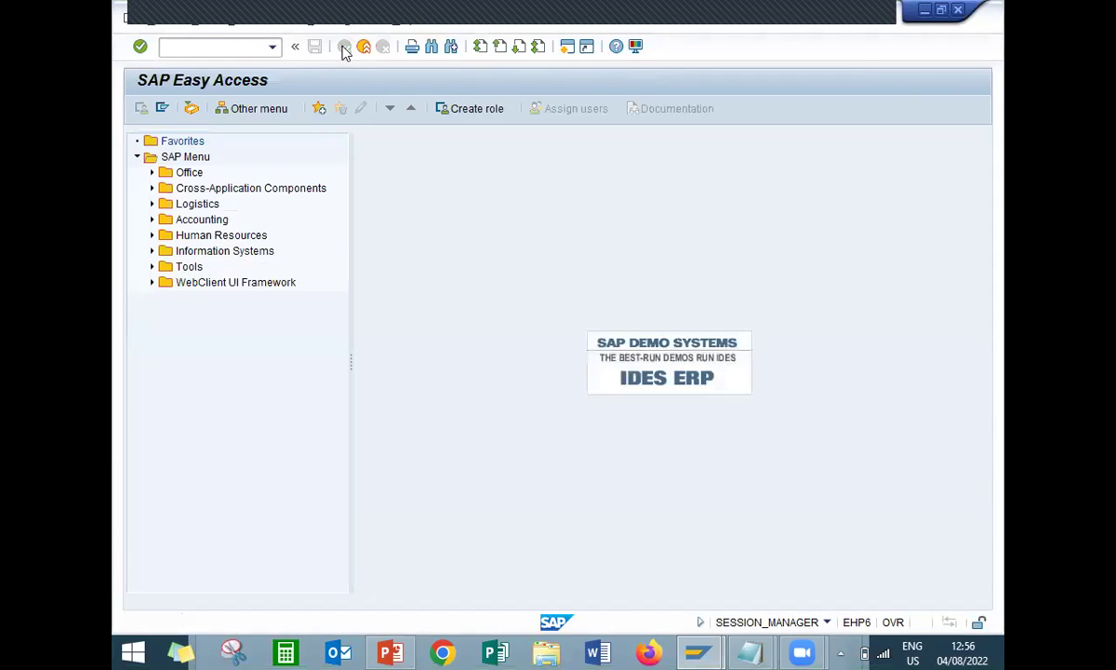
{"action": "left_click", "coordinate": [242, 46]}
{"action": "type", "text": "VOV5"}
{"action": "key", "text": "Return"}
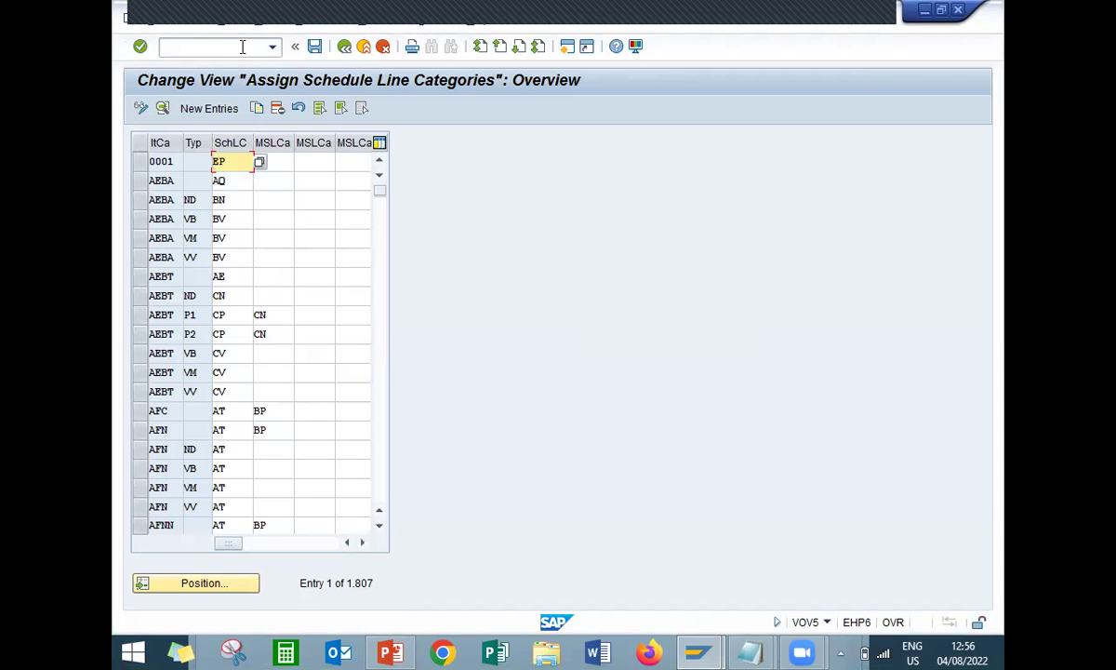
Step: Look up the item category in the Notepad note and position the assignment list at ZN11
{"action": "left_click", "coordinate": [206, 583]}
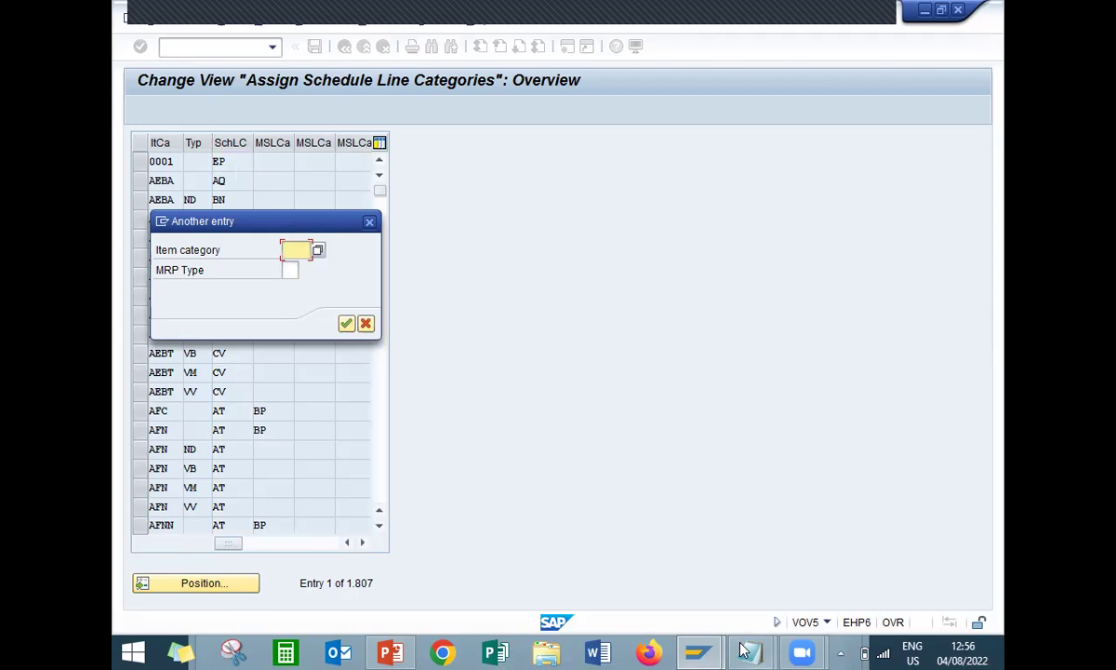
{"action": "mouse_move", "coordinate": [750, 648]}
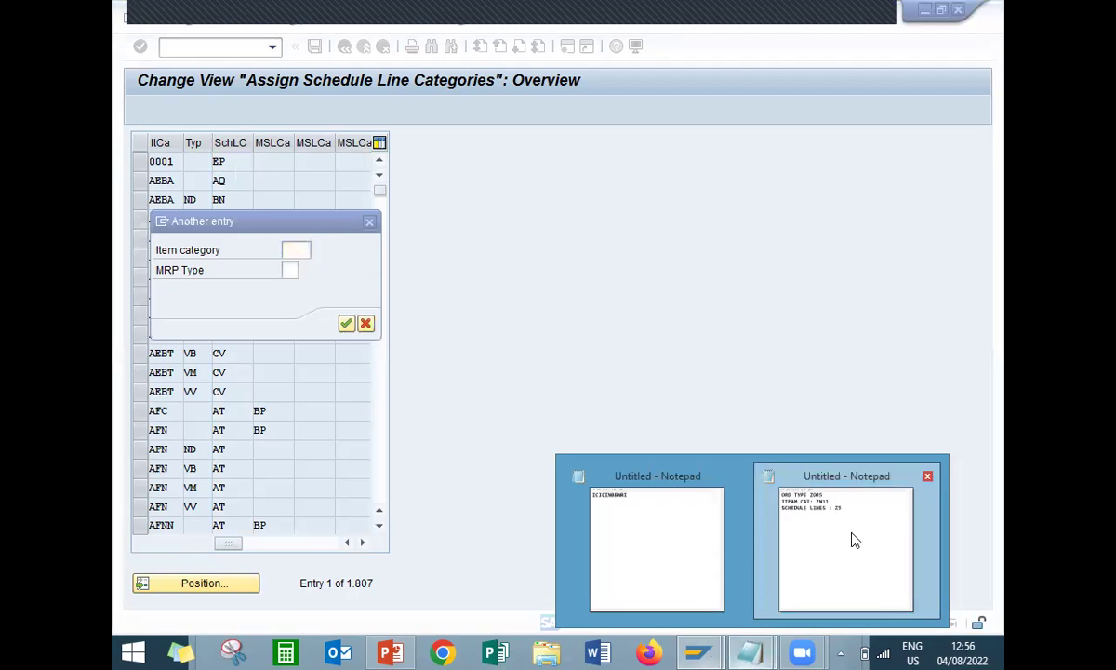
{"action": "left_click", "coordinate": [851, 537]}
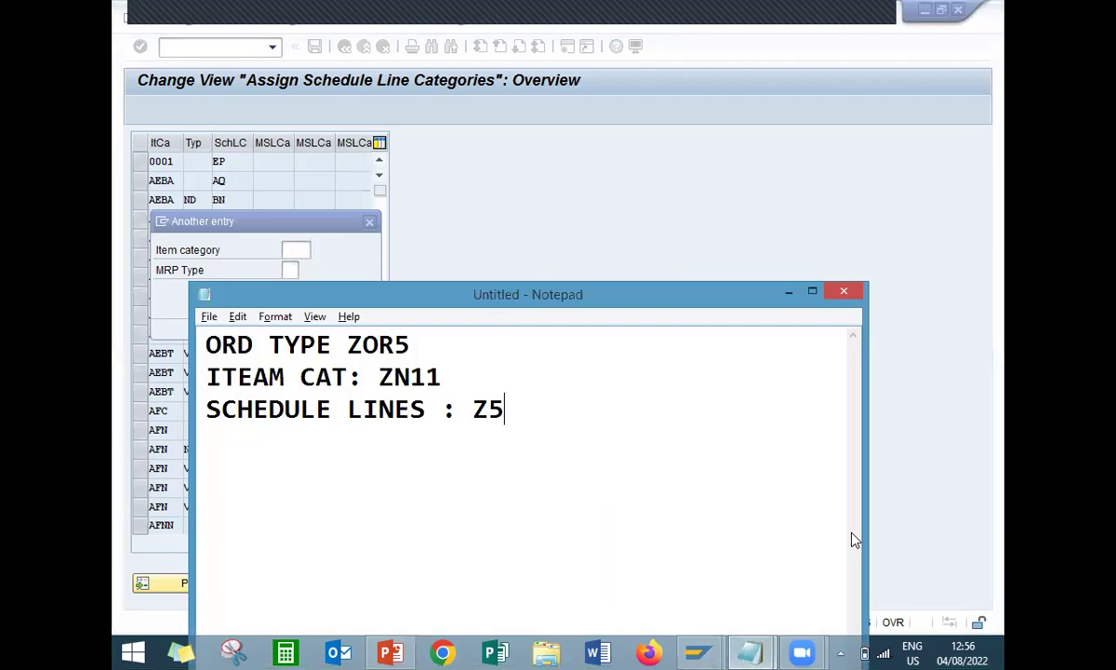
{"action": "left_click", "coordinate": [292, 251]}
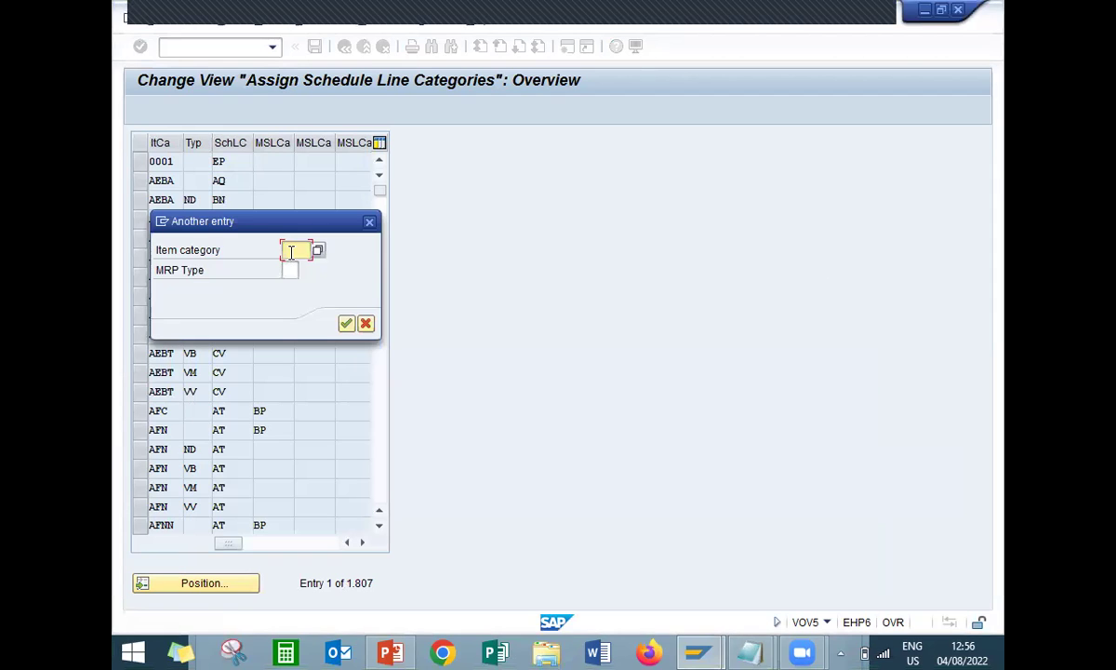
{"action": "type", "text": "ZN11"}
{"action": "key", "text": "Return"}
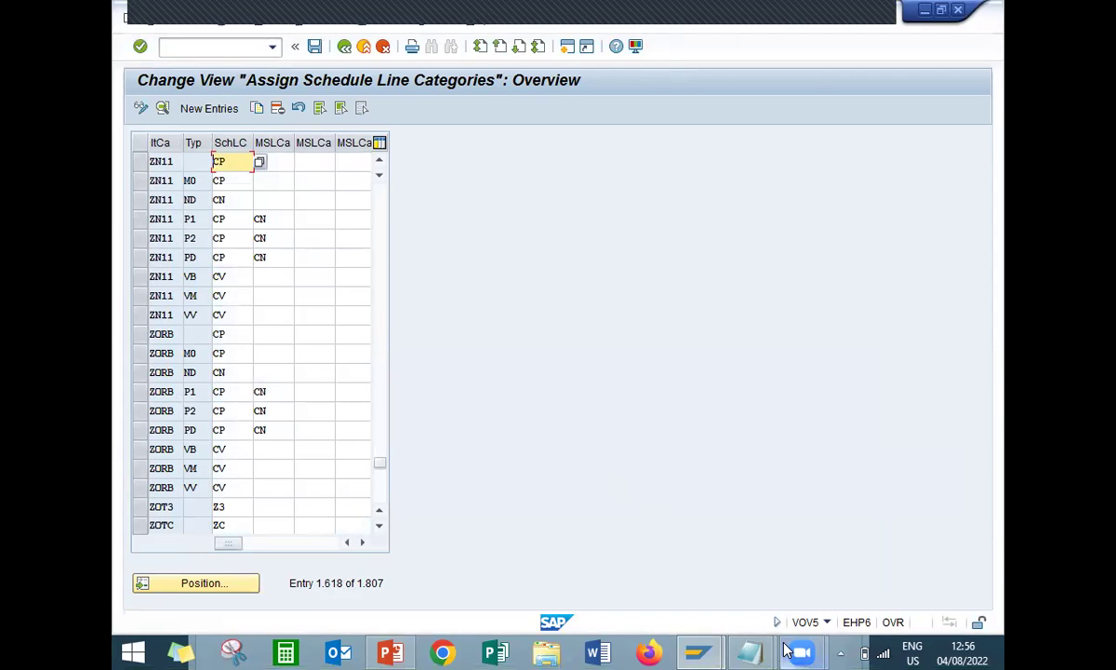
Step: Check the codes in the Notepad note and look for an assignment of item category ZN11 with MRP type Z3
{"action": "left_click", "coordinate": [749, 651]}
{"action": "left_click", "coordinate": [822, 601]}
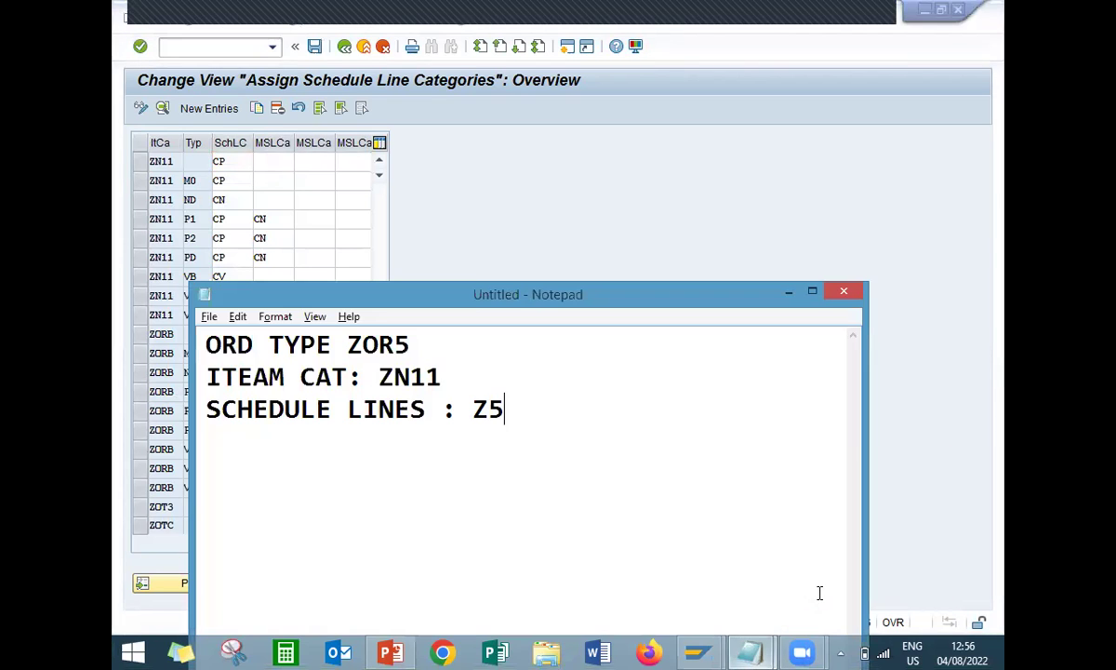
{"action": "left_click", "coordinate": [531, 220]}
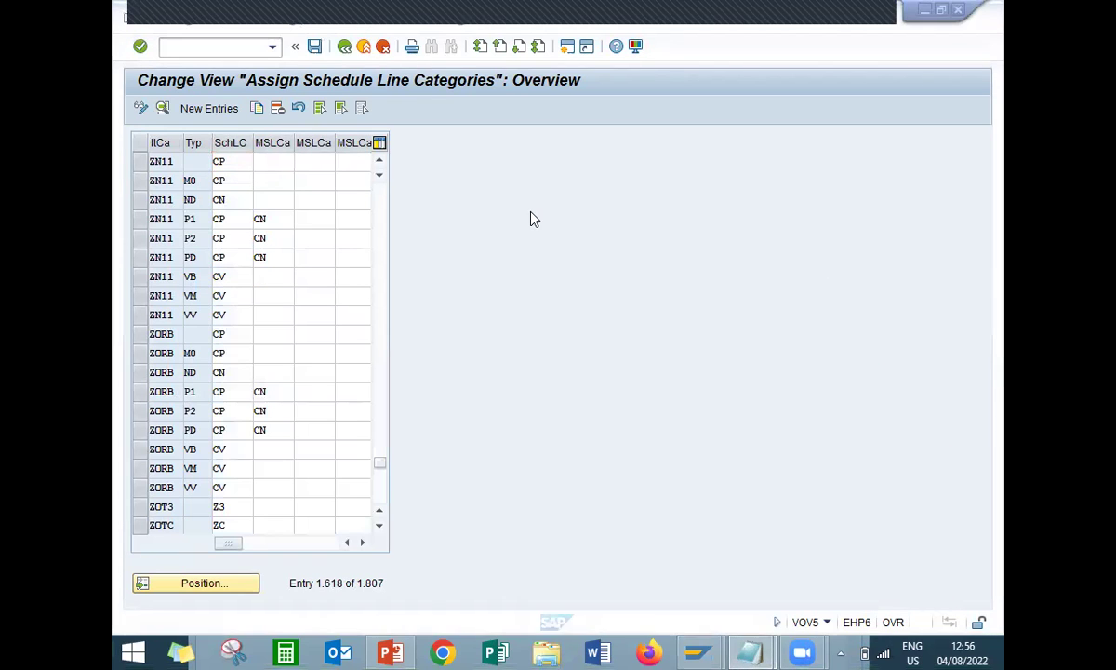
{"action": "left_click", "coordinate": [232, 584]}
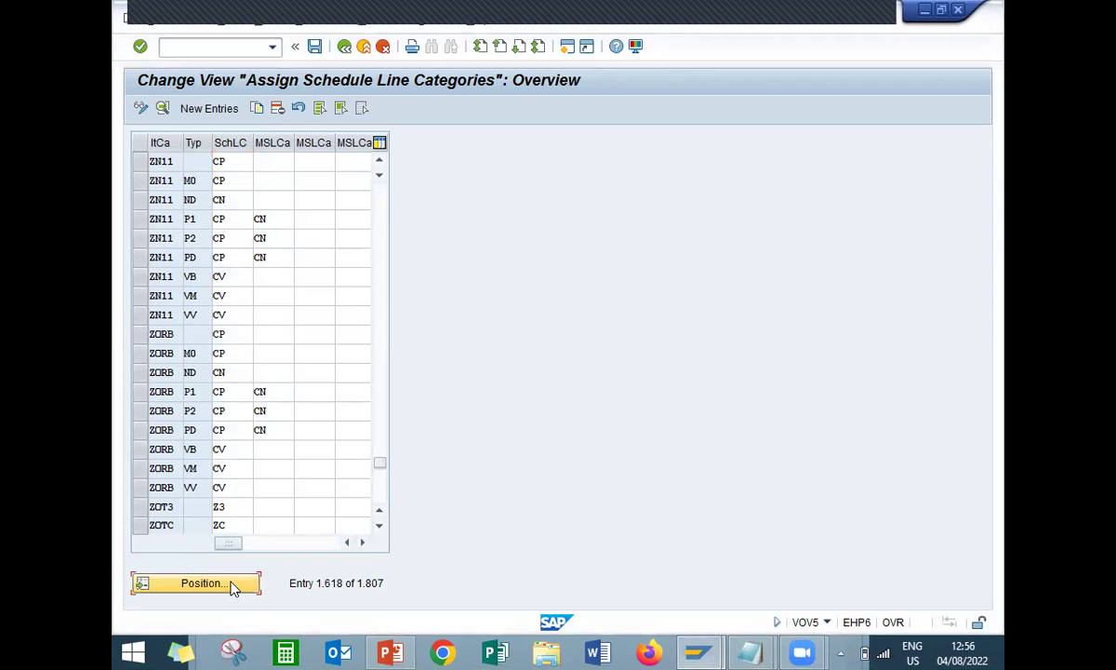
{"action": "type", "text": "ZN11"}
{"action": "key", "text": "Tab"}
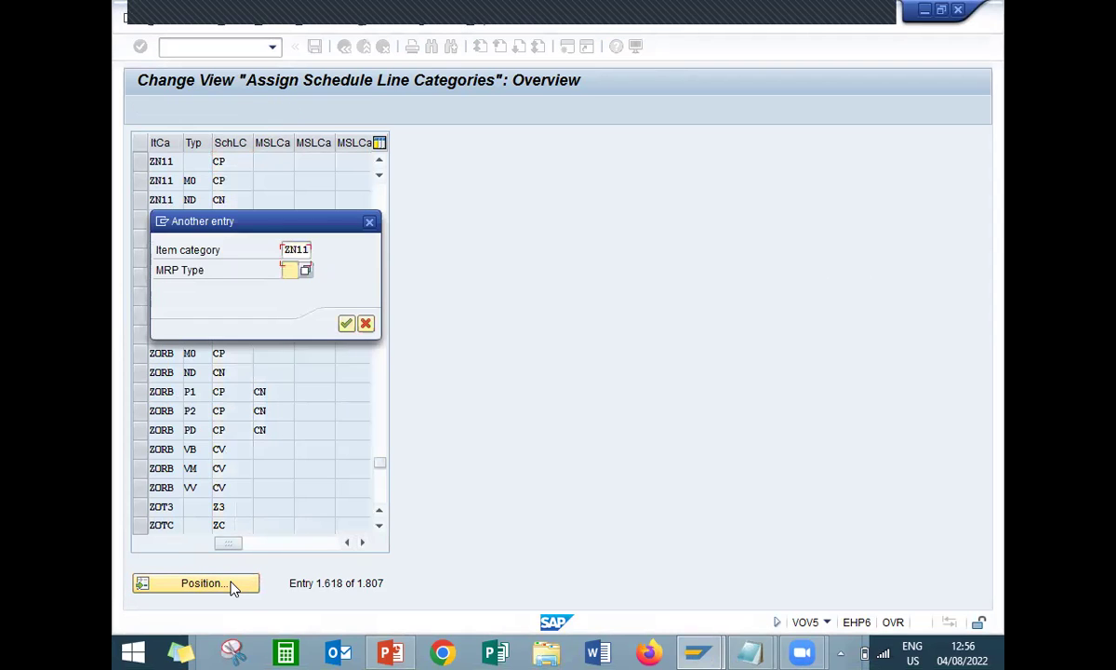
{"action": "type", "text": "Z3"}
{"action": "key", "text": "Return"}
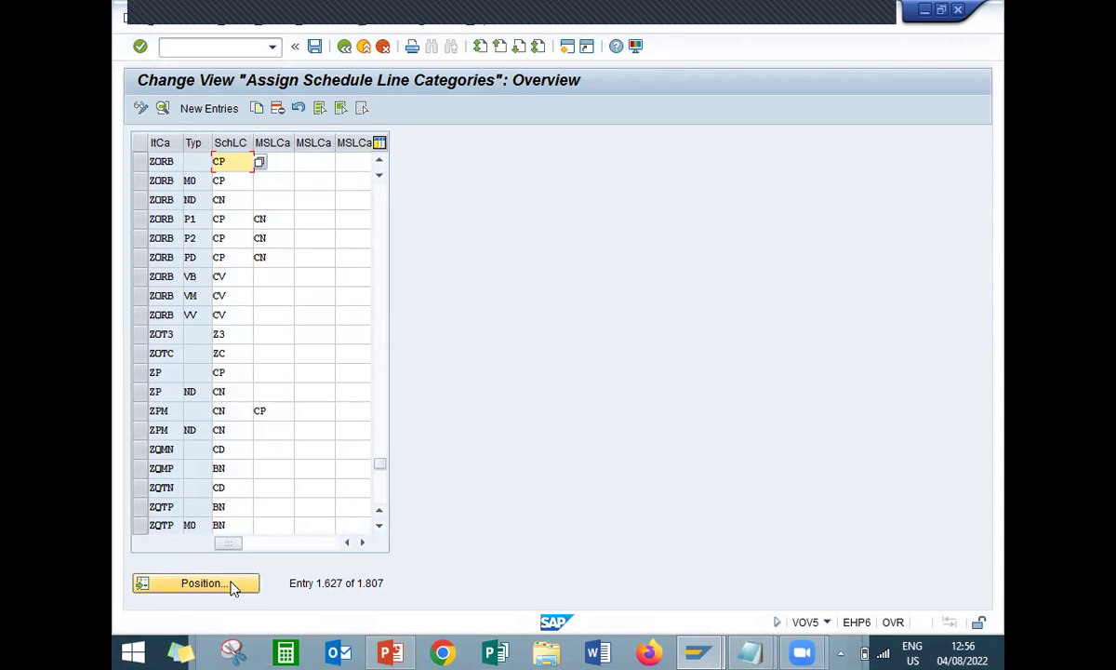
Step: Try to add a new assignment entry for item category ZN11, first without an MRP type, with ND as the second attempt
{"action": "left_click", "coordinate": [194, 110]}
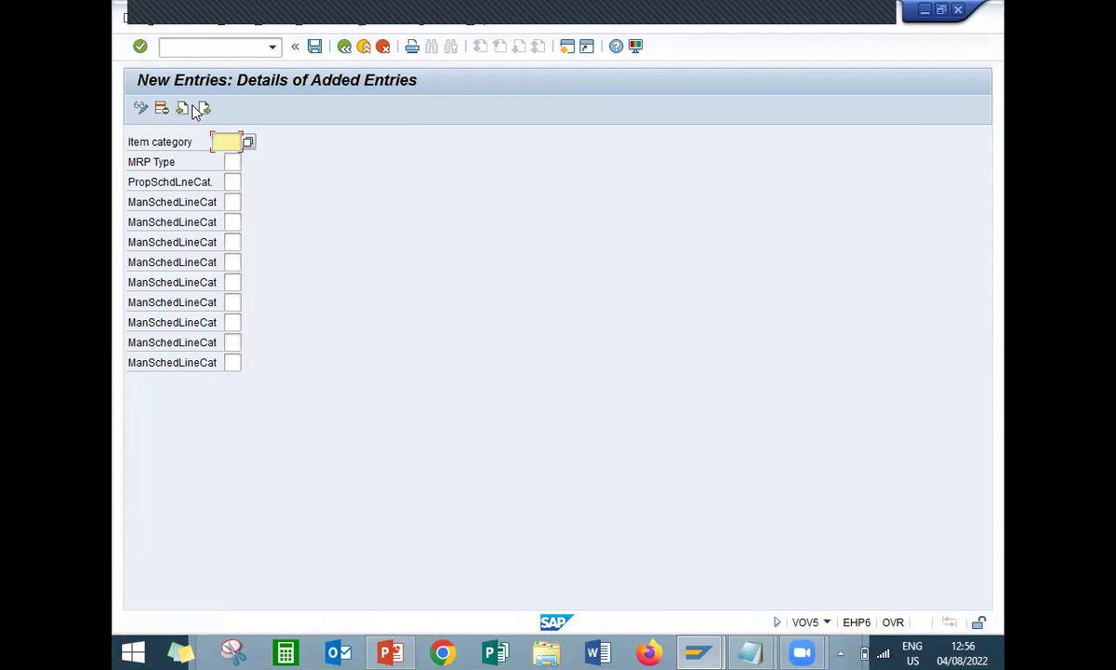
{"action": "type", "text": "ZN11"}
{"action": "key", "text": "Return"}
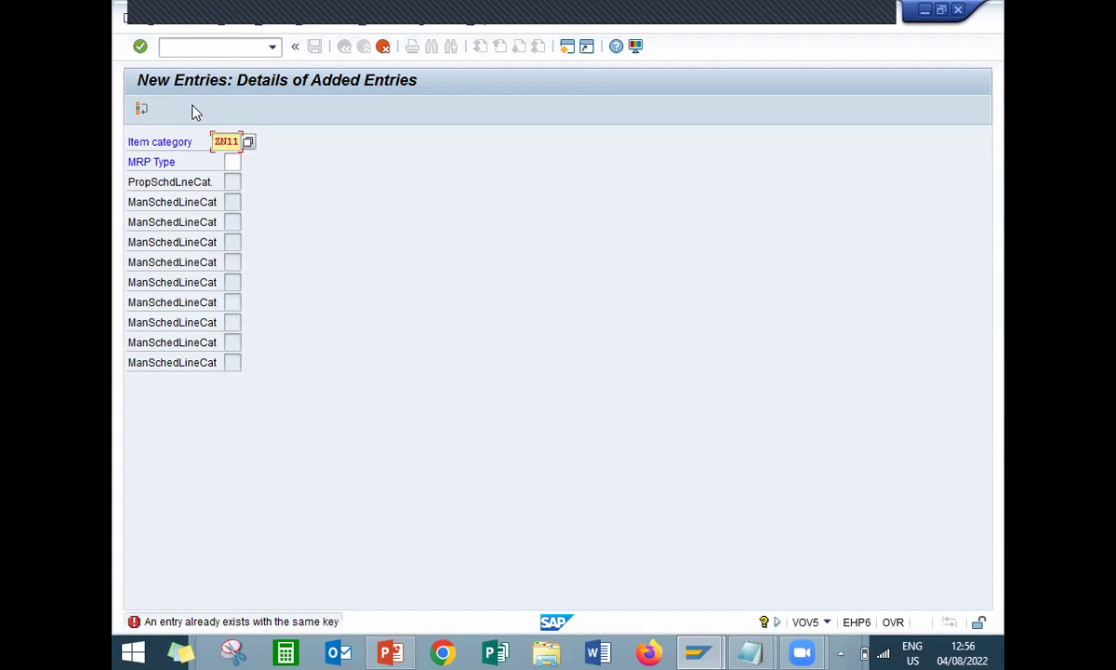
{"action": "left_click", "coordinate": [231, 162]}
{"action": "type", "text": "ND"}
{"action": "key", "text": "Return"}
{"action": "key", "text": "F12"}
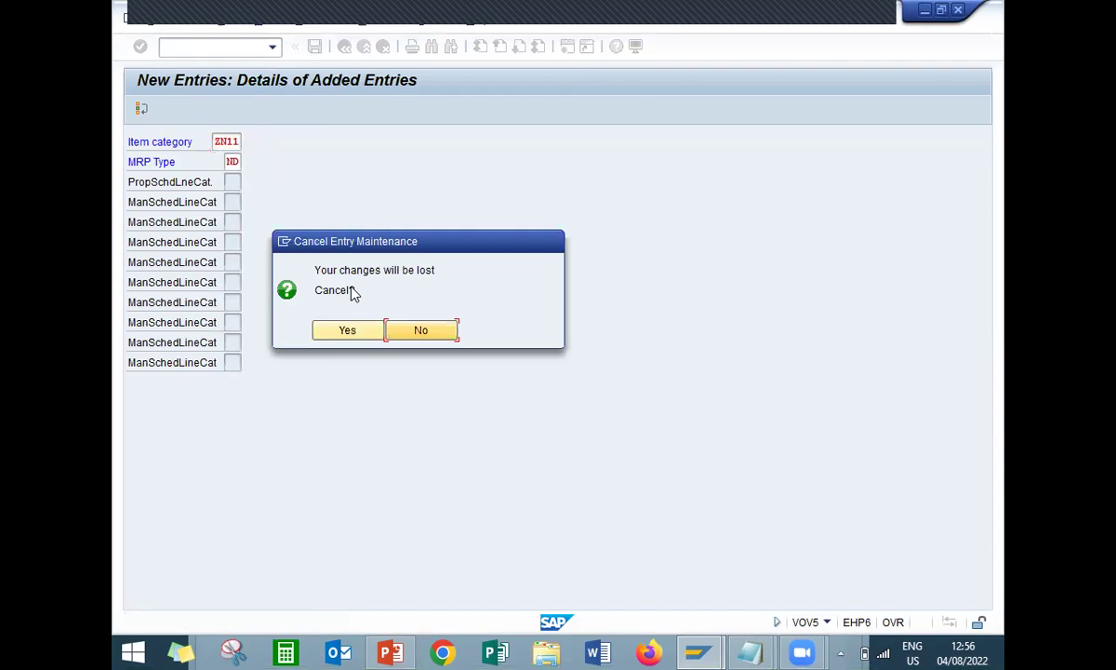
{"action": "left_click", "coordinate": [346, 331]}
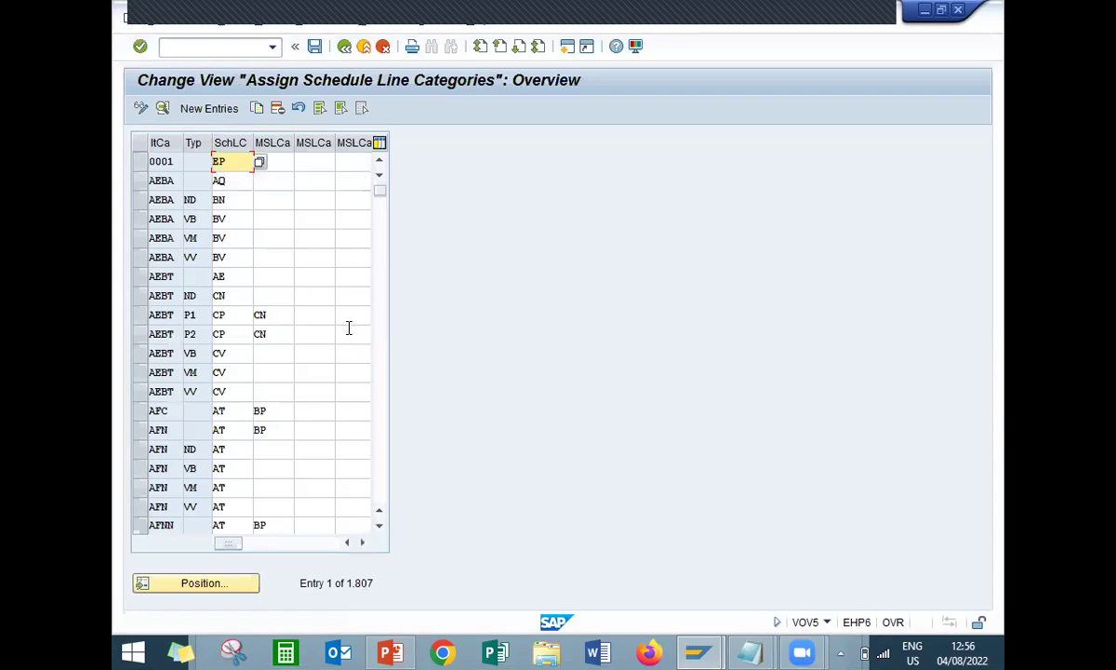
Step: Position the assignment list at item category ZN11 again and compare its entries with the codes in the Notepad note
{"action": "left_click", "coordinate": [234, 589]}
{"action": "type", "text": "ZN11"}
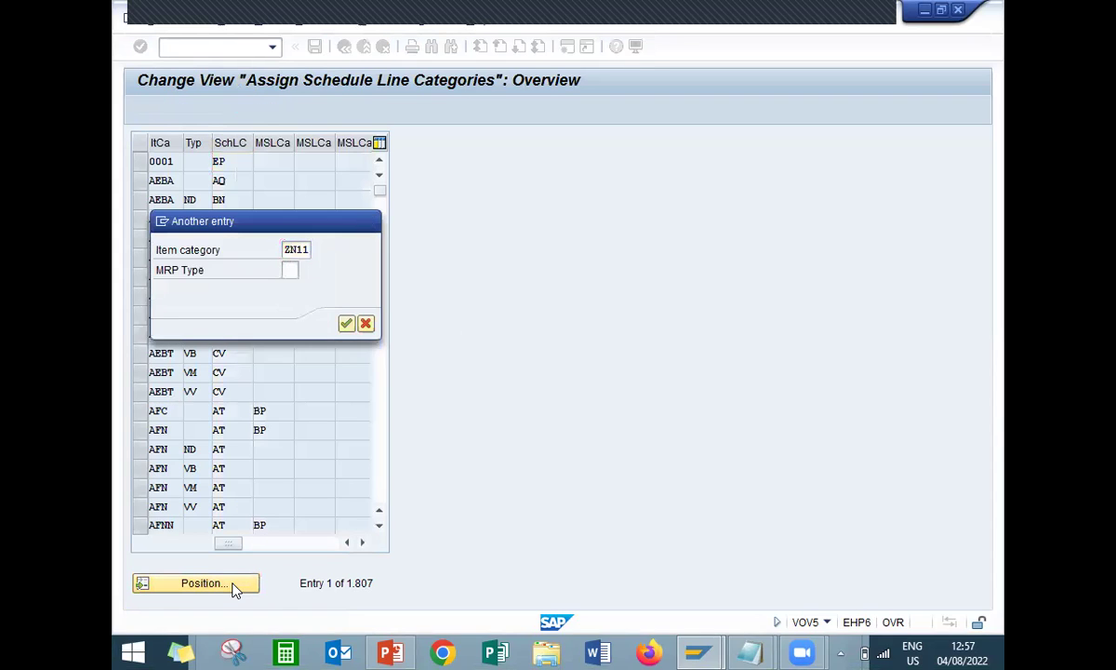
{"action": "key", "text": "Return"}
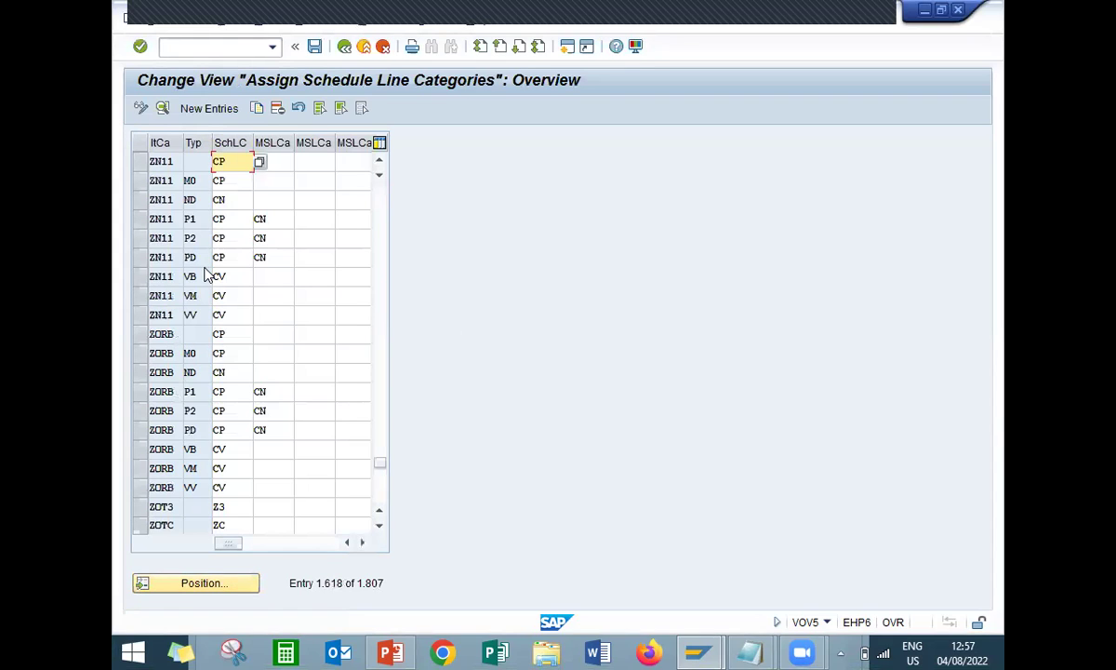
{"action": "left_click", "coordinate": [139, 162]}
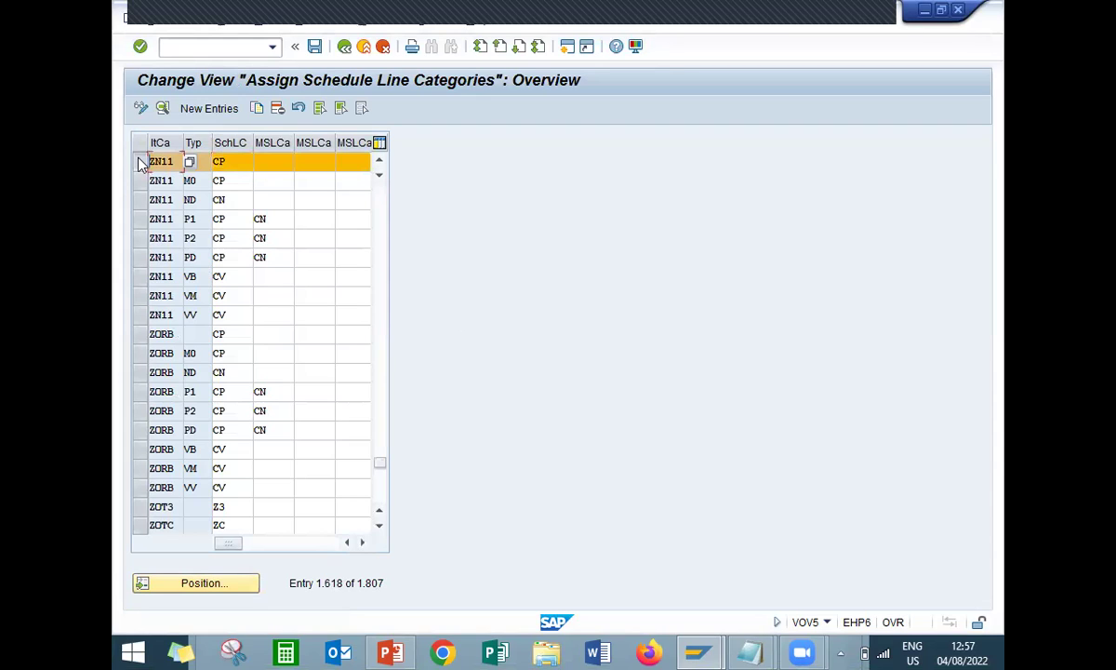
{"action": "left_click", "coordinate": [139, 163]}
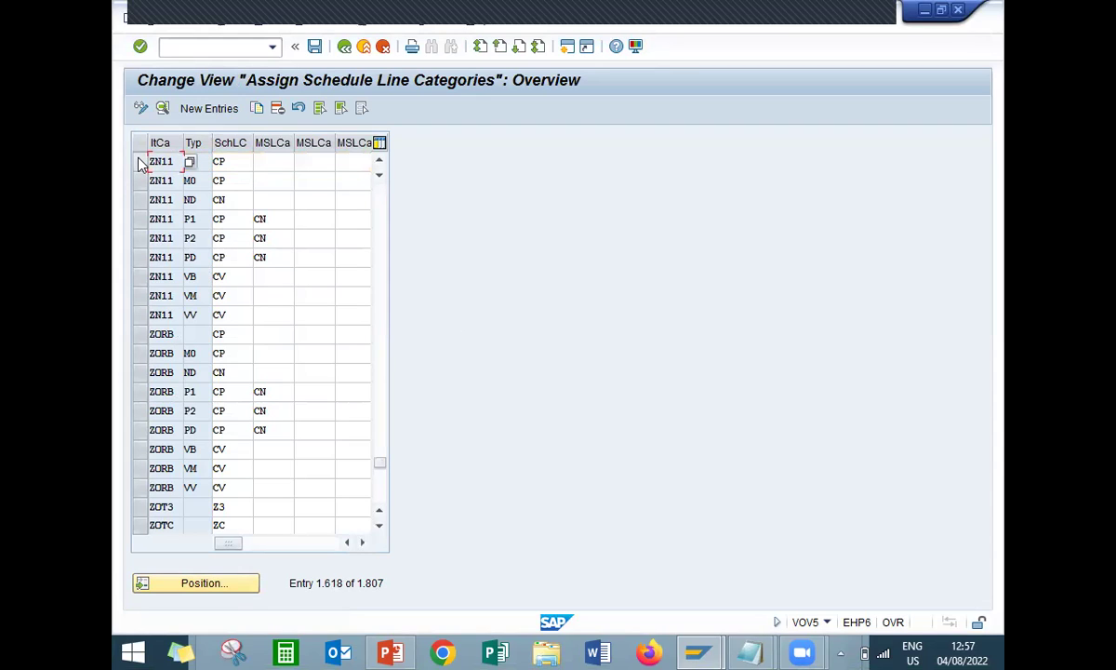
{"action": "left_click", "coordinate": [140, 163]}
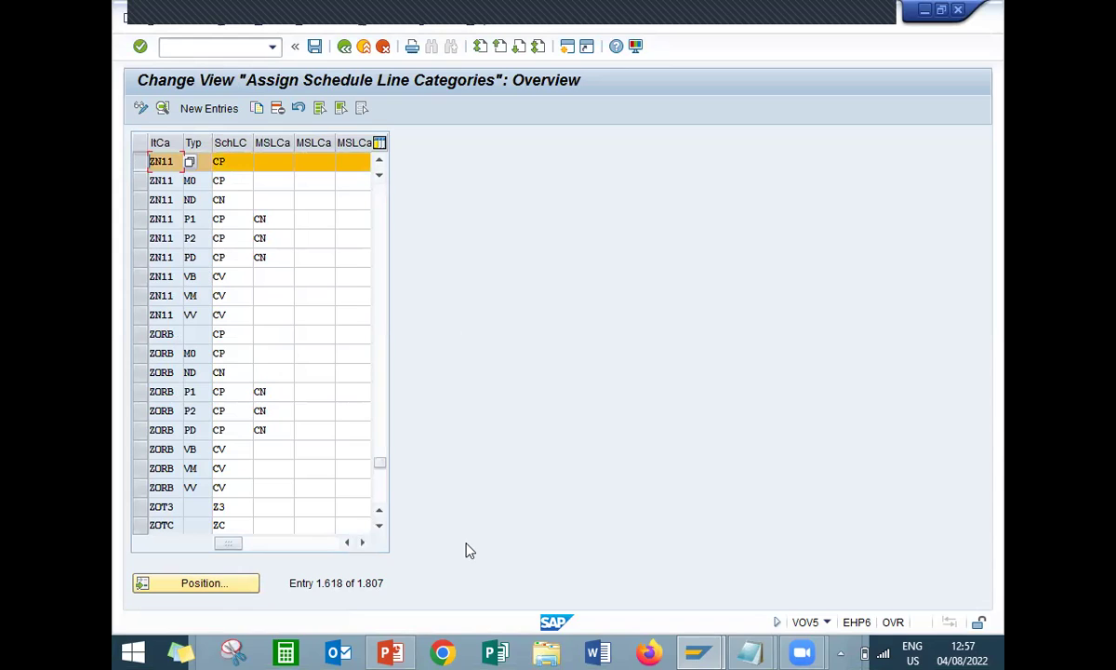
{"action": "mouse_move", "coordinate": [750, 651]}
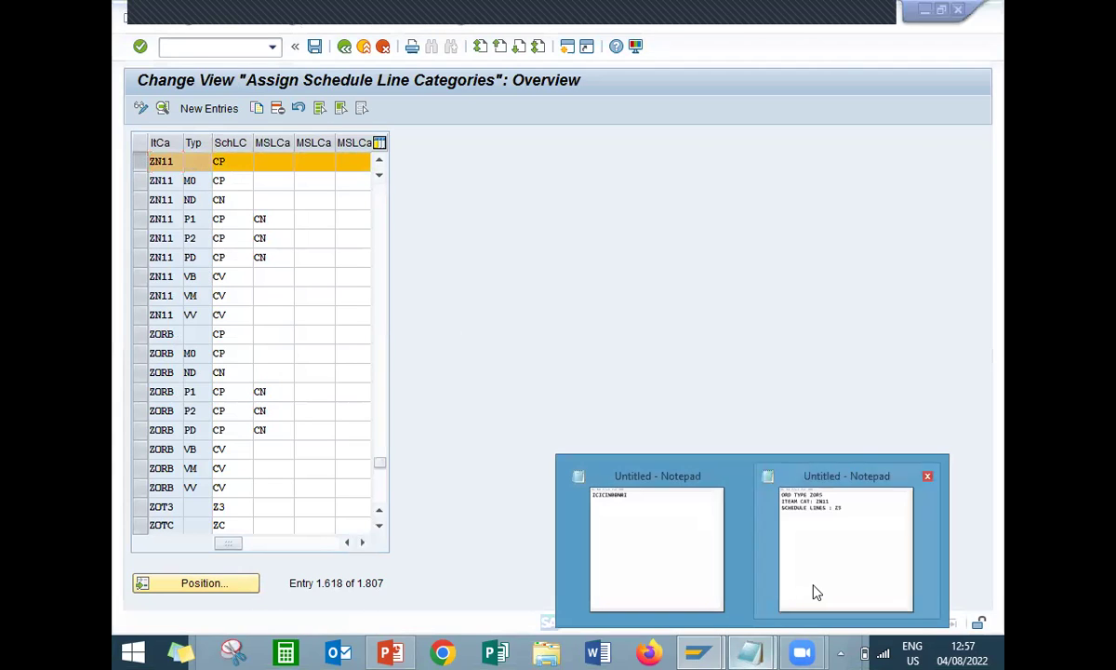
{"action": "left_click", "coordinate": [816, 593]}
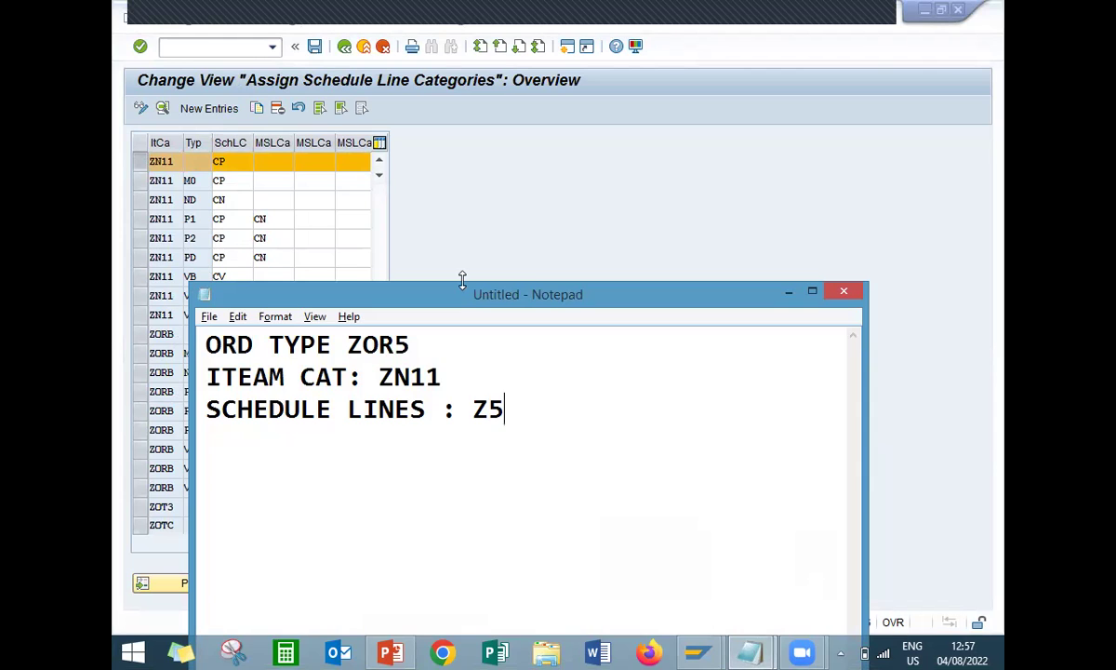
{"action": "left_click", "coordinate": [435, 219]}
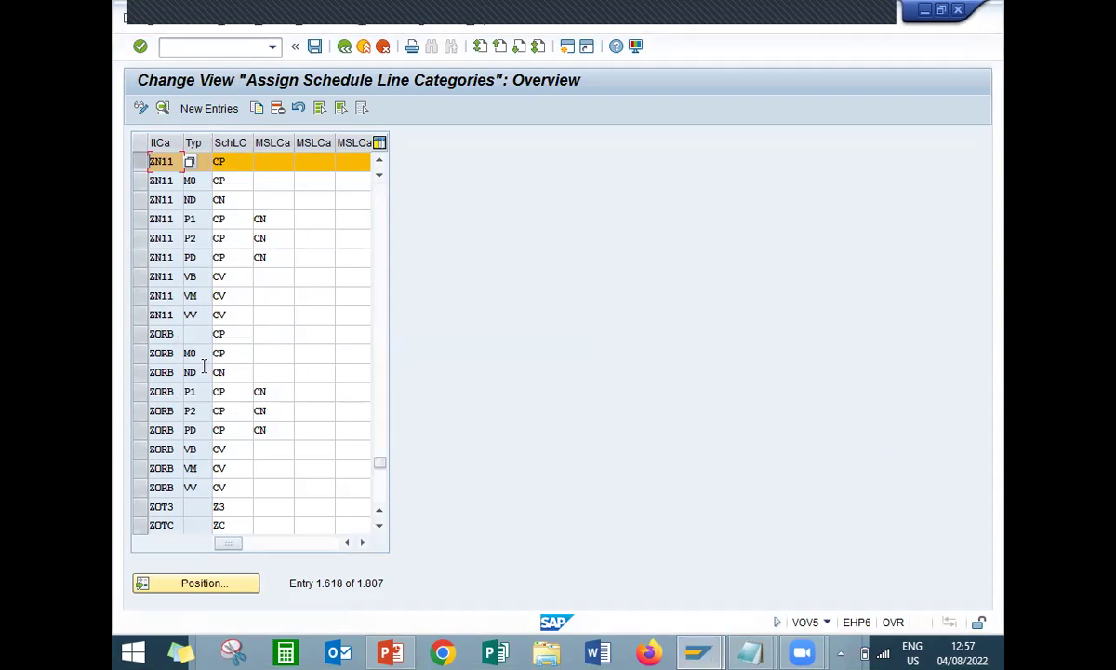
Step: Delete all assignment rows of item category ZN11 and save the change under the proposed customizing request
{"action": "left_click", "coordinate": [203, 317]}
{"action": "left_click_drag", "start_coordinate": [142, 167], "coordinate": [138, 248]}
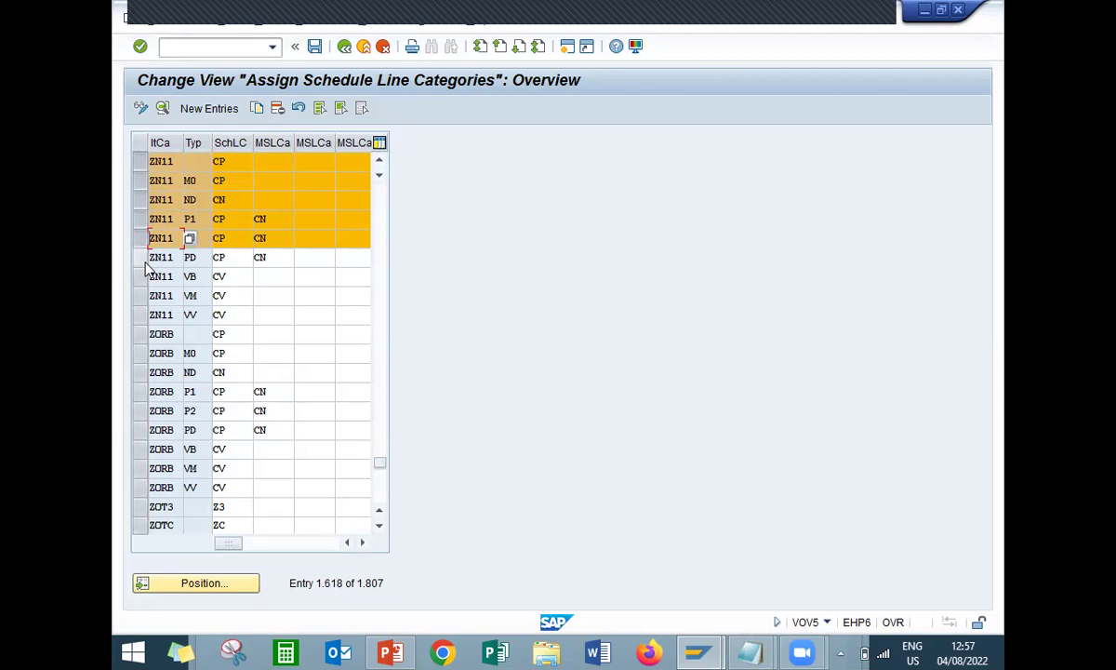
{"action": "left_click_drag", "start_coordinate": [145, 269], "coordinate": [146, 320]}
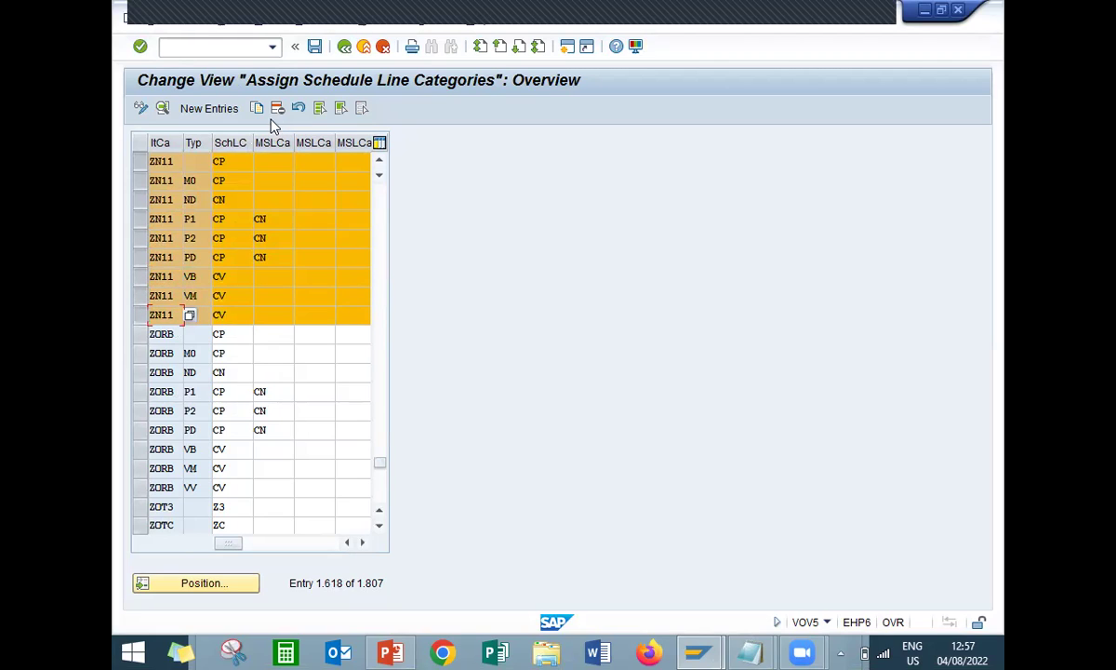
{"action": "left_click", "coordinate": [277, 110]}
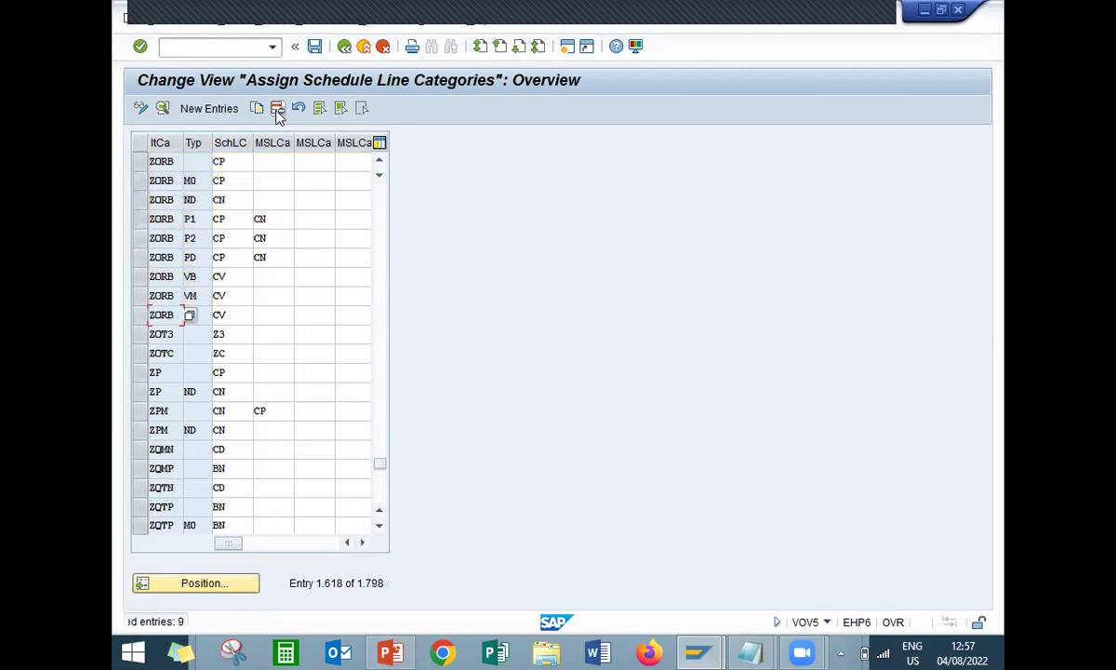
{"action": "key", "text": "ctrl+s"}
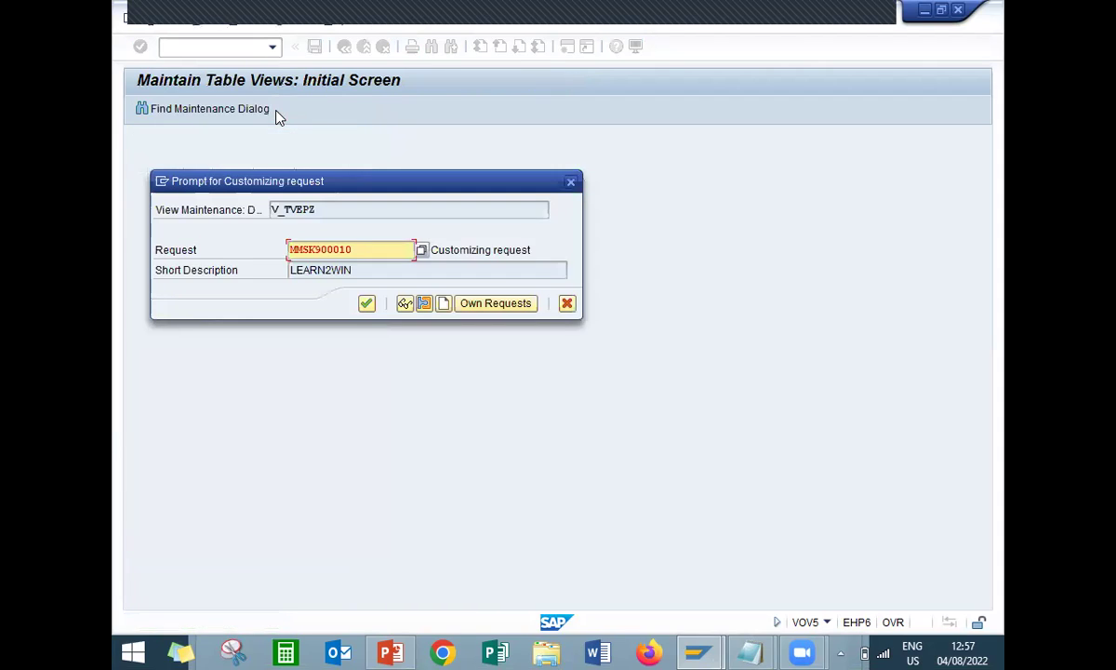
{"action": "key", "text": "Return"}
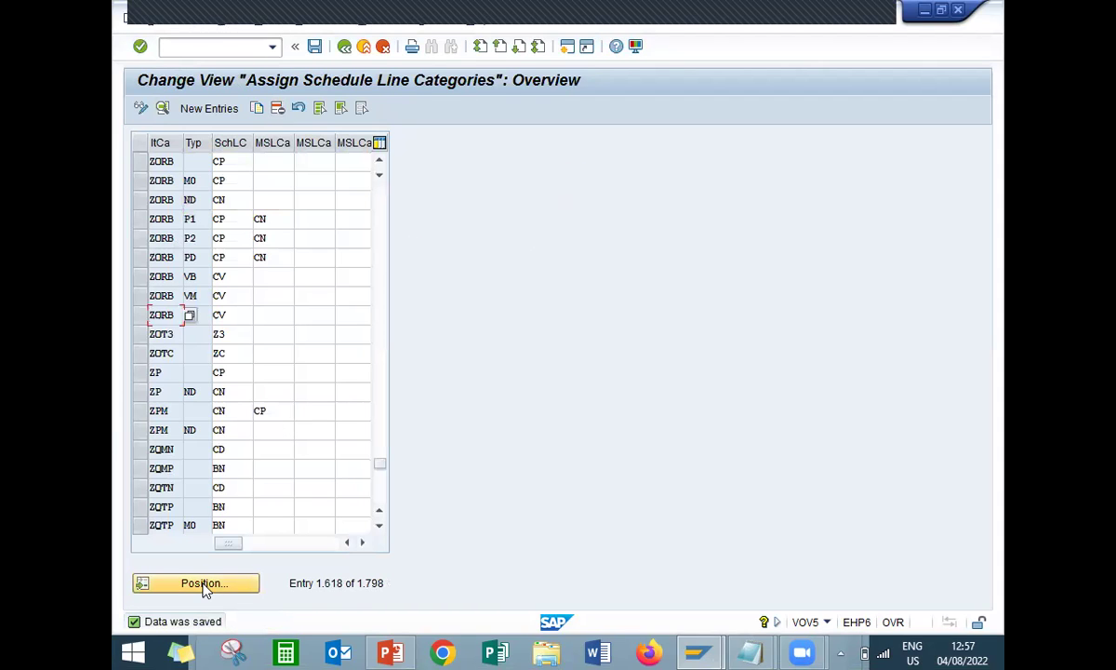
Step: Position the schedule line category assignment list at item category ZORB and check the codes in the Notepad note
{"action": "left_click", "coordinate": [204, 586]}
{"action": "type", "text": "Z"}
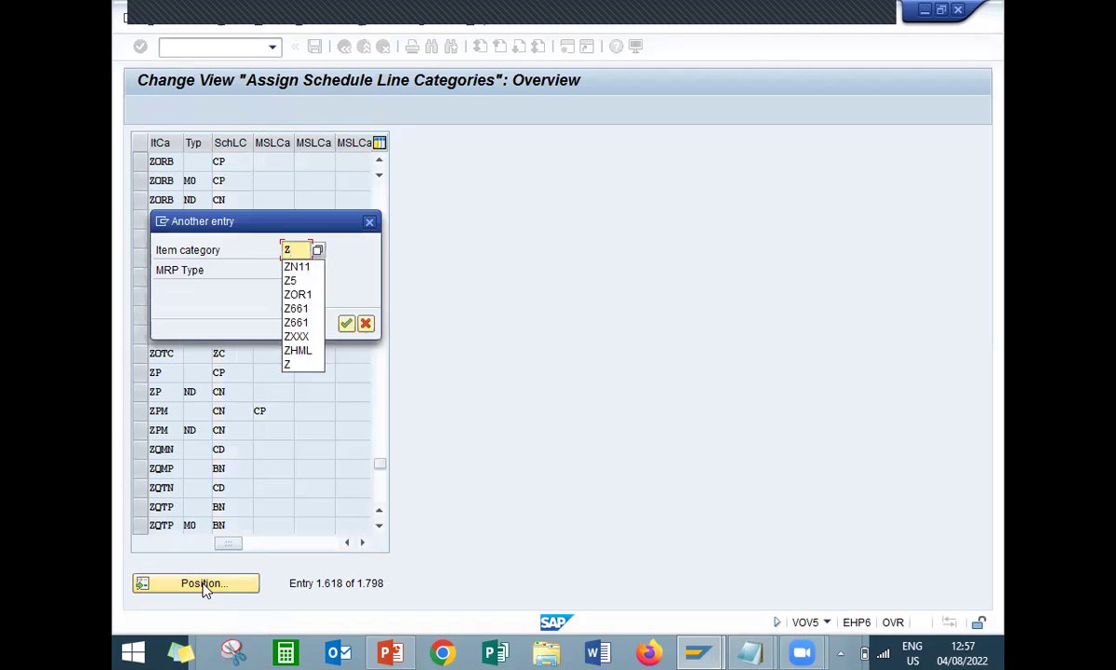
{"action": "type", "text": "ORB"}
{"action": "key", "text": "Return"}
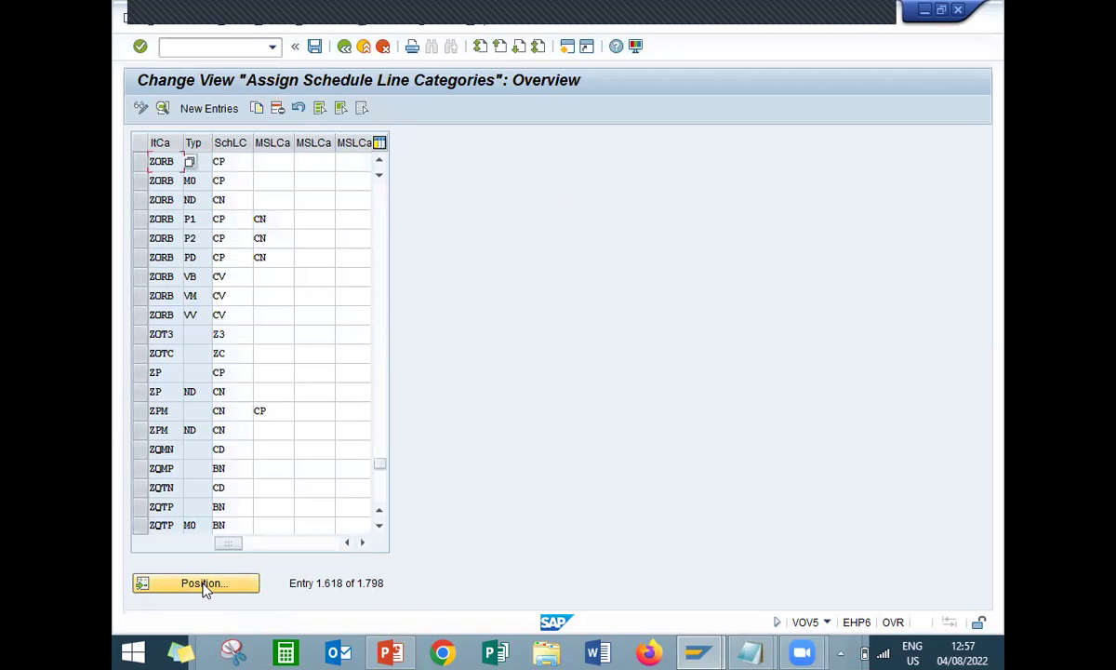
{"action": "key", "text": "alt+Tab"}
{"action": "key", "text": "alt+Tab"}
Step: Add a new assignment of item category ZN11 with MRP type ND to proposed schedule line category Z5, save it and return to the overview
{"action": "left_click", "coordinate": [210, 110]}
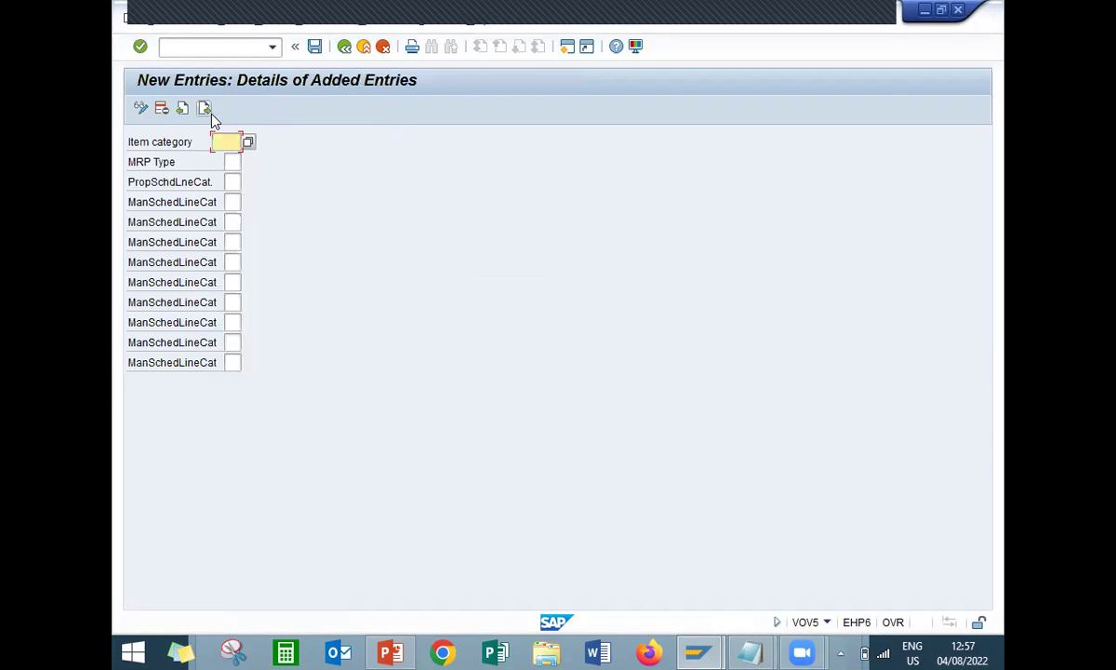
{"action": "type", "text": "ZN11"}
{"action": "key", "text": "Tab"}
{"action": "type", "text": "ND"}
{"action": "key", "text": "Tab"}
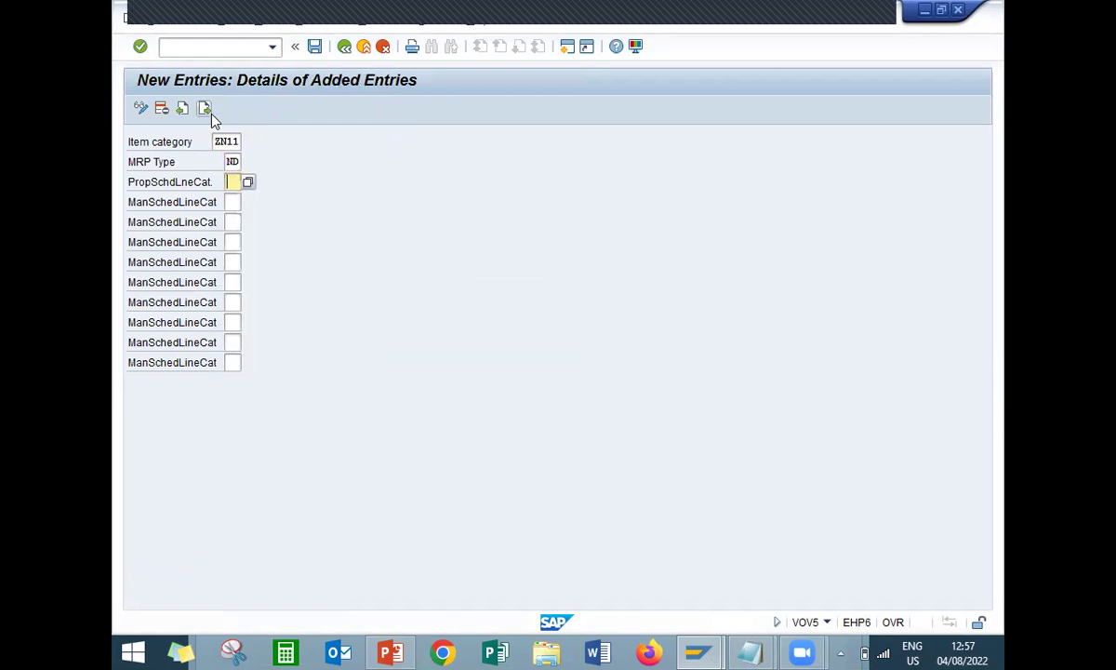
{"action": "key", "text": "alt+Tab"}
{"action": "key", "text": "alt+Tab"}
{"action": "type", "text": "Z5"}
{"action": "key", "text": "Return"}
{"action": "left_click", "coordinate": [319, 50]}
{"action": "left_click", "coordinate": [345, 47]}
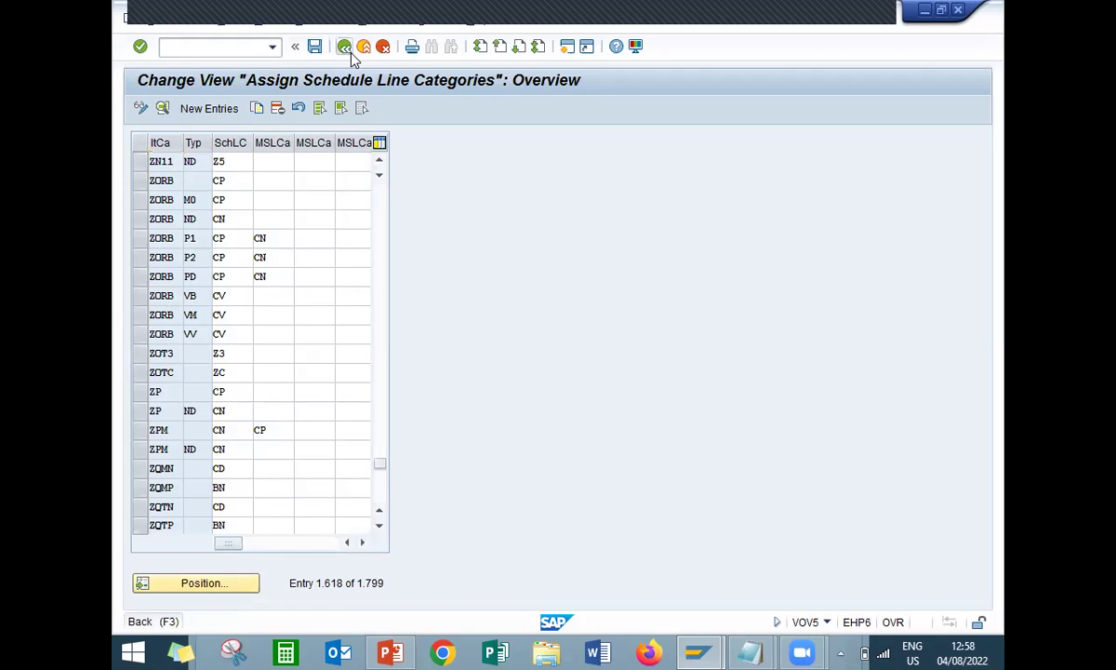
Step: Open the item category assignment with transaction VOV4 and position the list at sales document type ZOR5
{"action": "left_click", "coordinate": [344, 48]}
{"action": "left_click", "coordinate": [247, 50]}
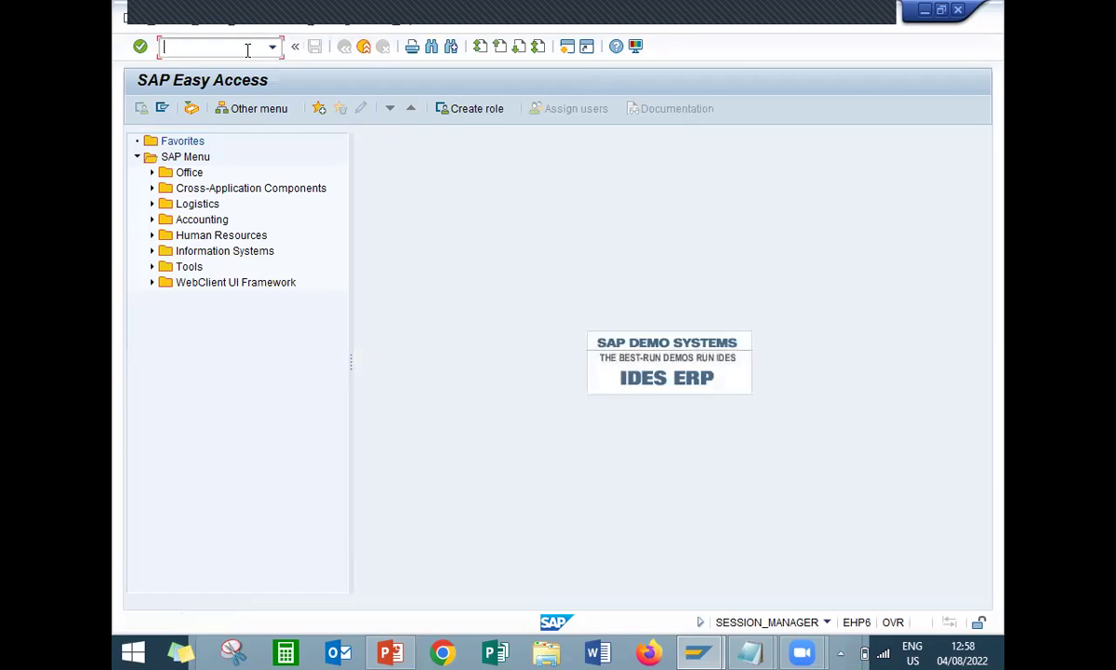
{"action": "type", "text": "VOV4"}
{"action": "key", "text": "Return"}
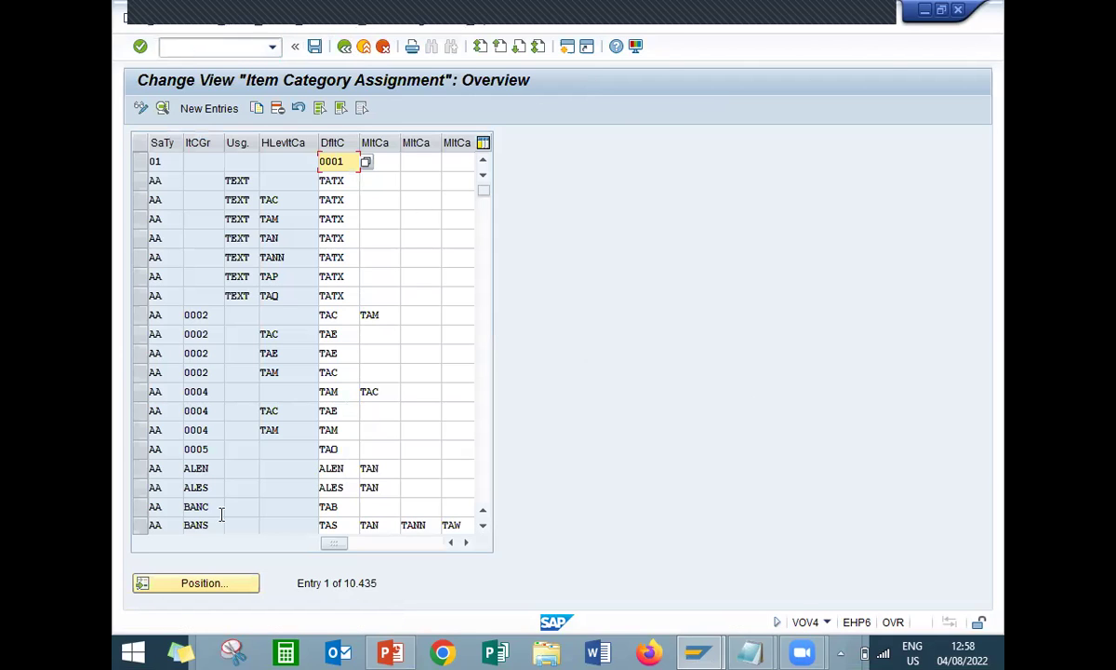
{"action": "left_click", "coordinate": [203, 583]}
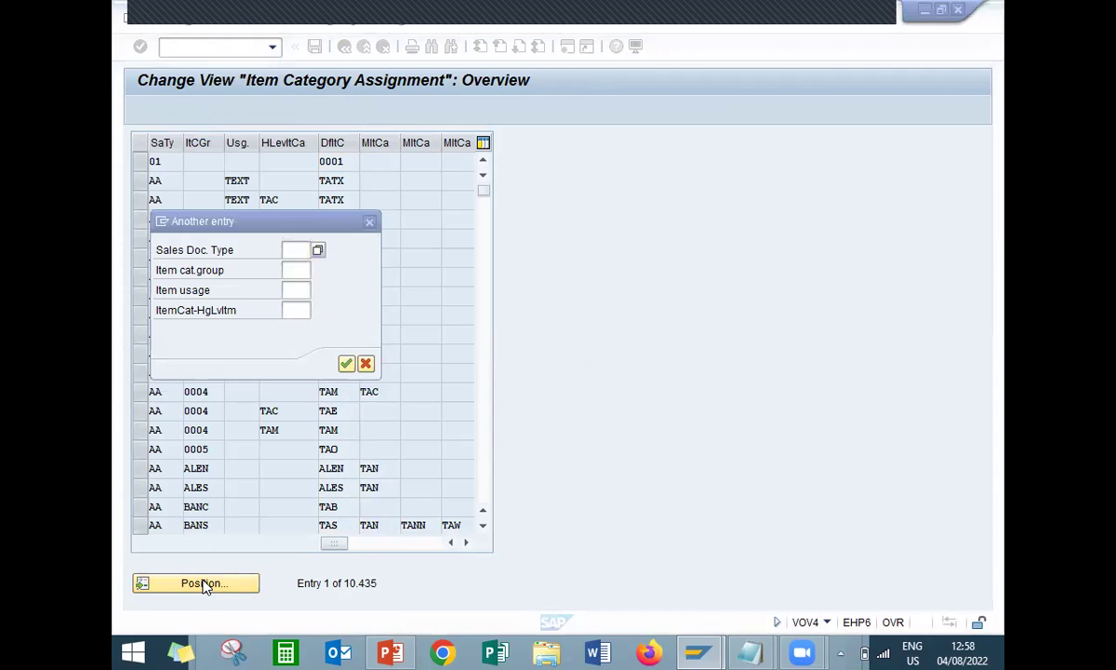
{"action": "key", "text": "alt+Tab"}
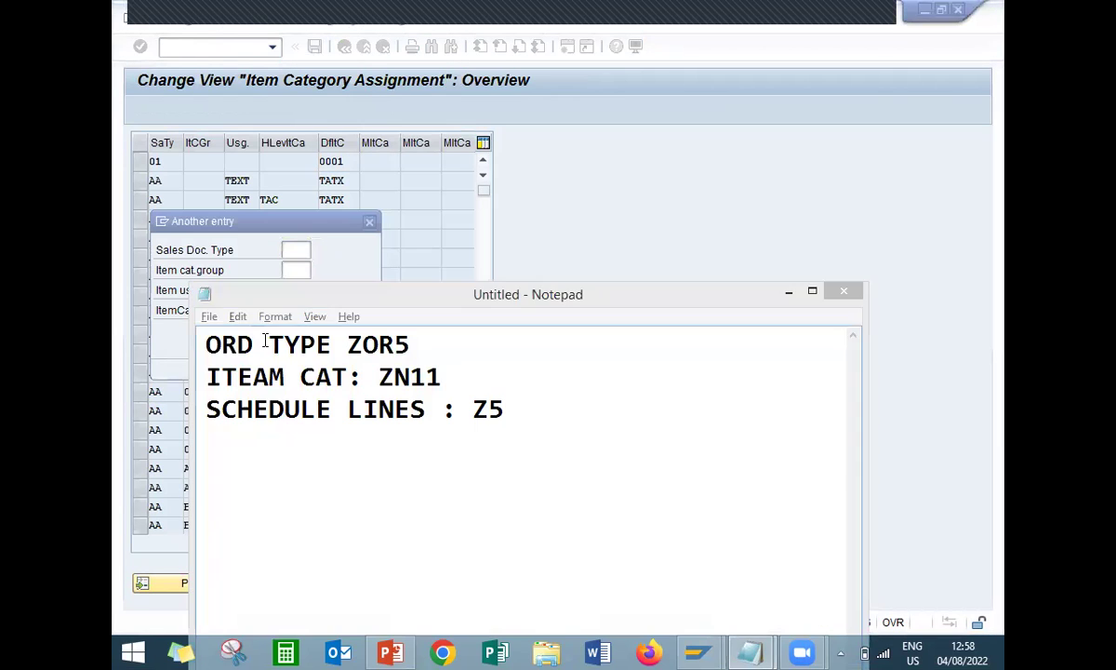
{"action": "left_click", "coordinate": [303, 253]}
{"action": "type", "text": "ZO"}
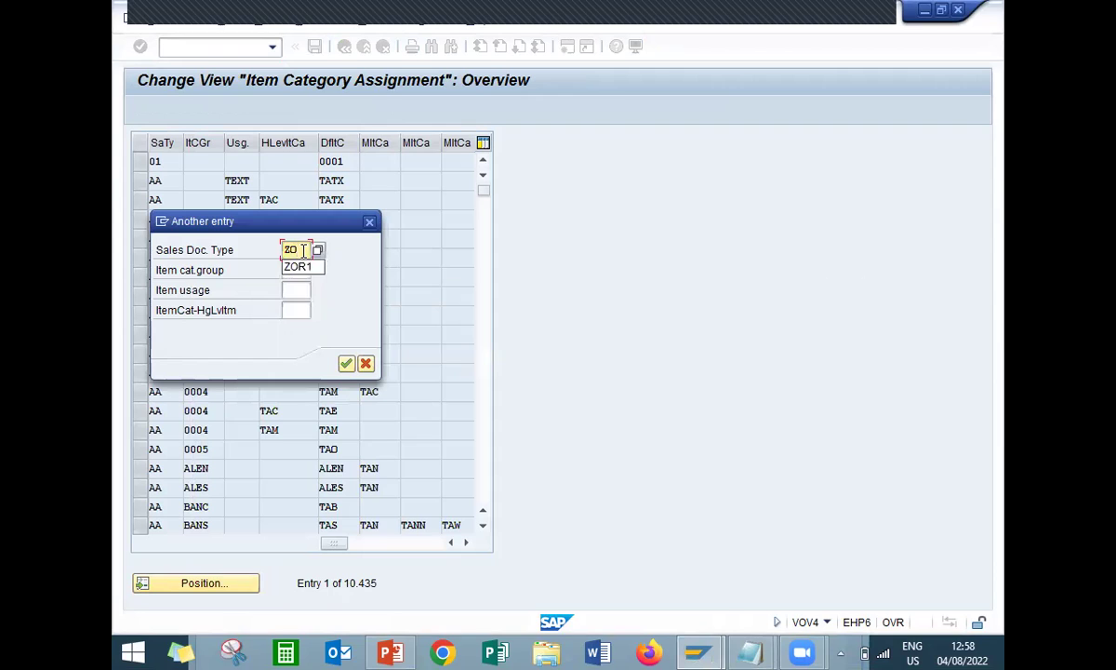
{"action": "type", "text": "R1"}
{"action": "key", "text": "Return"}
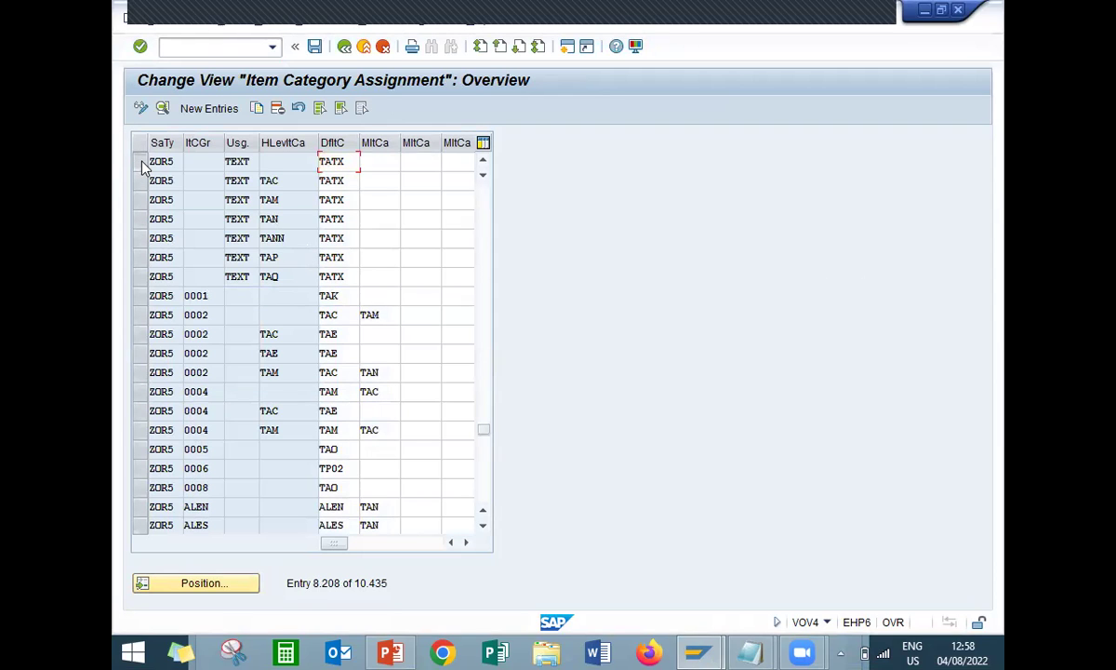
Step: Delete the ZOR5 assignment rows from the first one through item category group NORM and save under the proposed customizing request
{"action": "left_click", "coordinate": [142, 162]}
{"action": "left_click", "coordinate": [143, 181]}
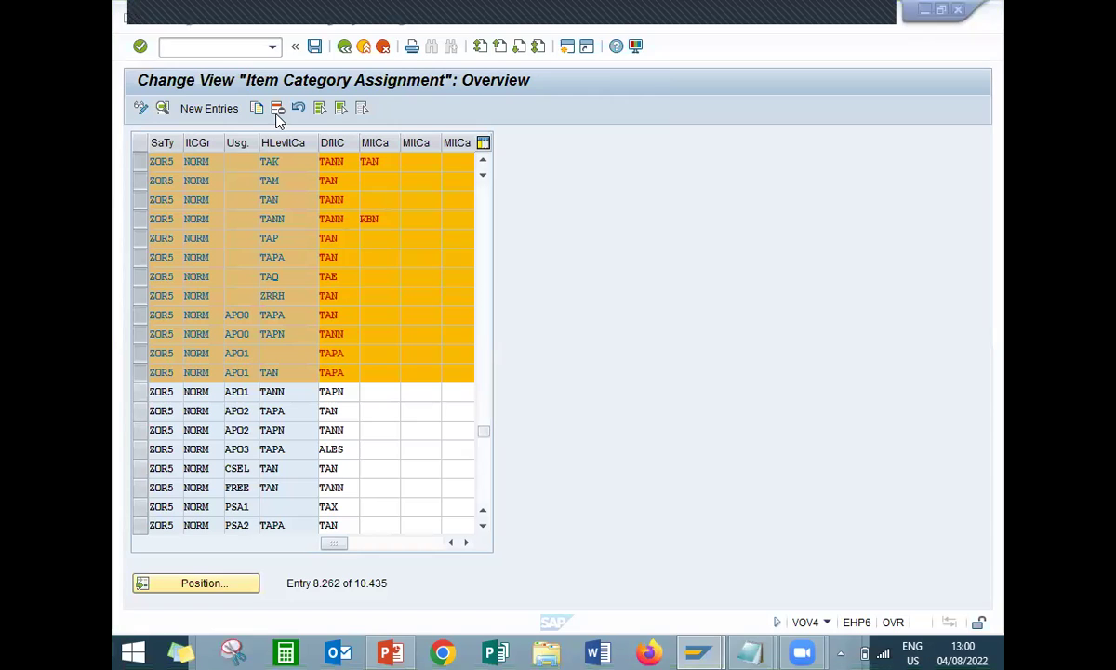
{"action": "left_click", "coordinate": [277, 108]}
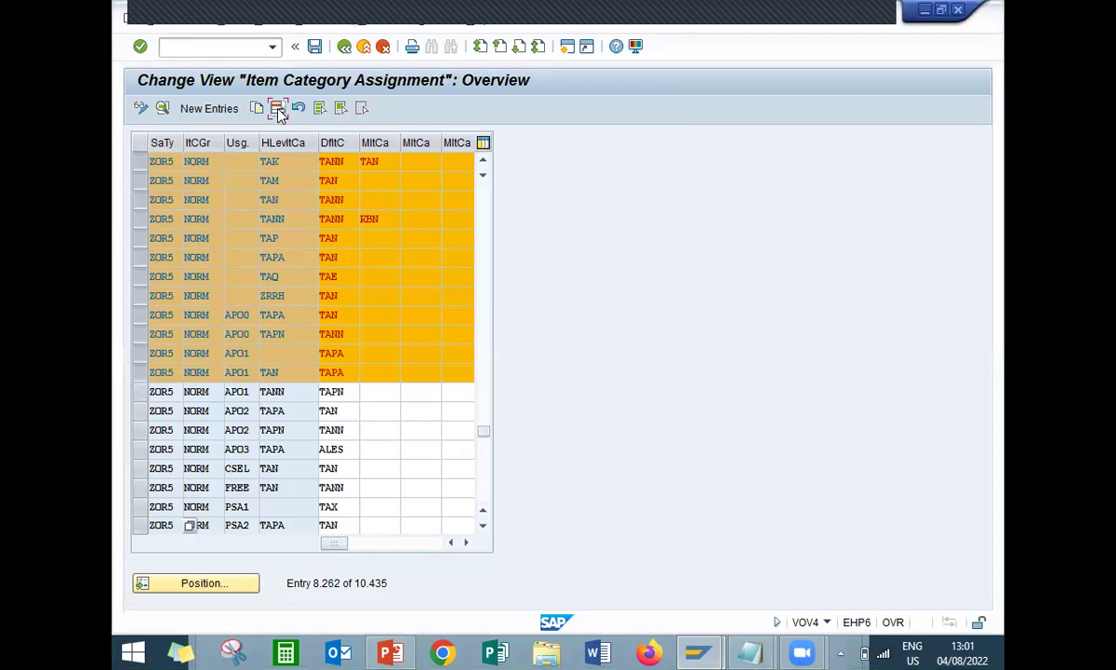
{"action": "left_click", "coordinate": [315, 47]}
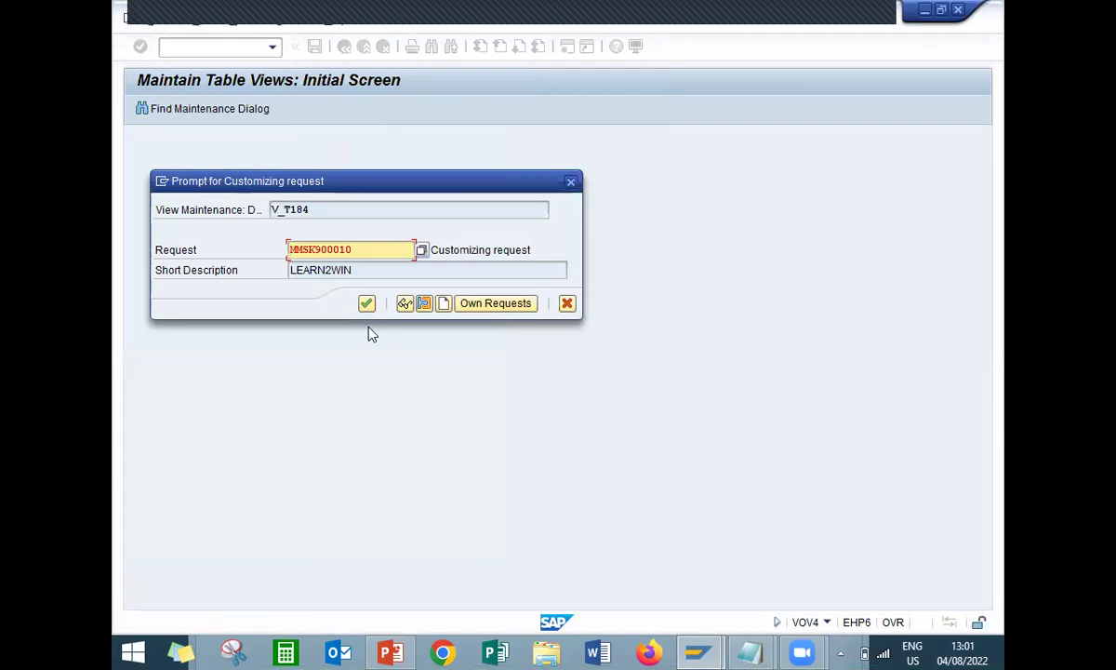
{"action": "left_click", "coordinate": [367, 303]}
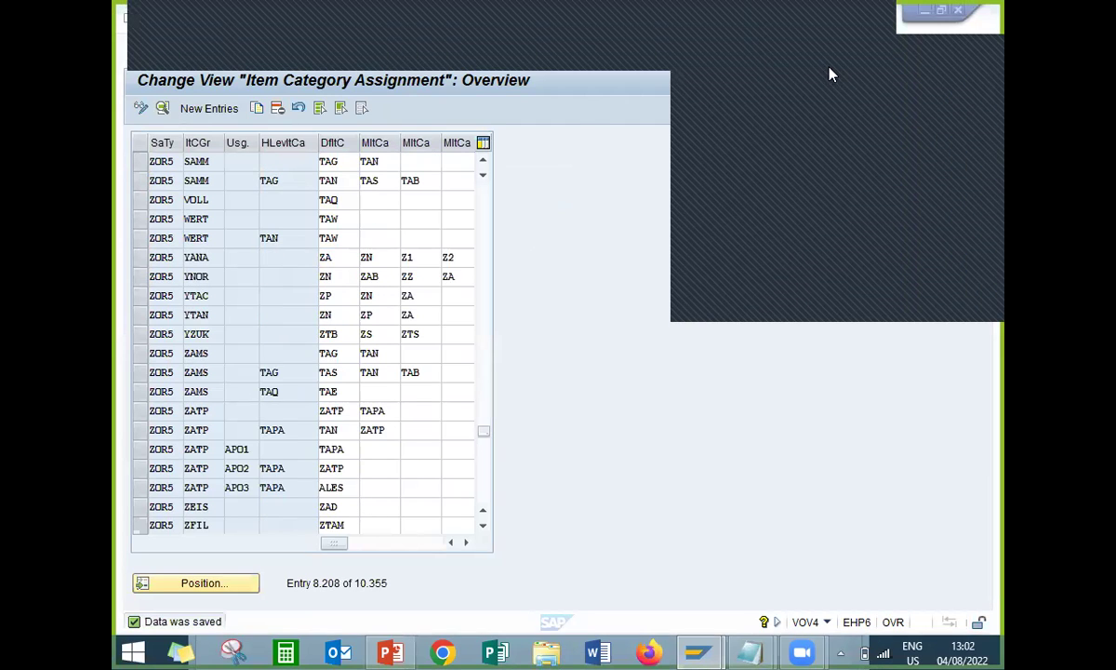
Step: Start a new item category assignment for sales document type ZOR5 with item category group NORM
{"action": "left_click", "coordinate": [205, 110]}
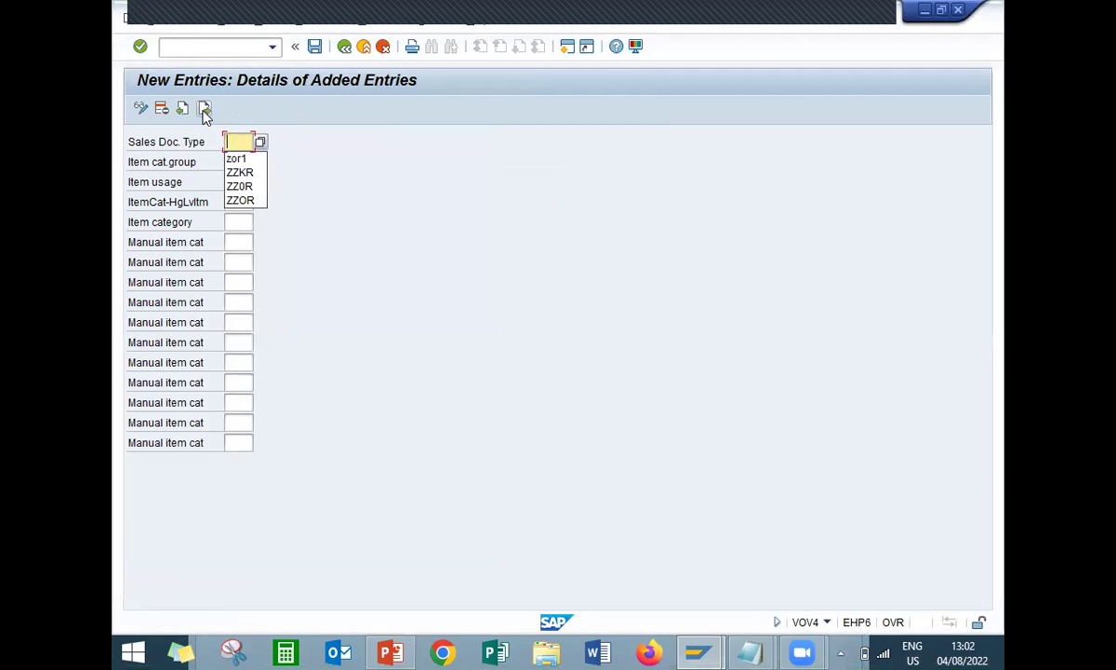
{"action": "type", "text": "ZOR5"}
{"action": "key", "text": "Tab"}
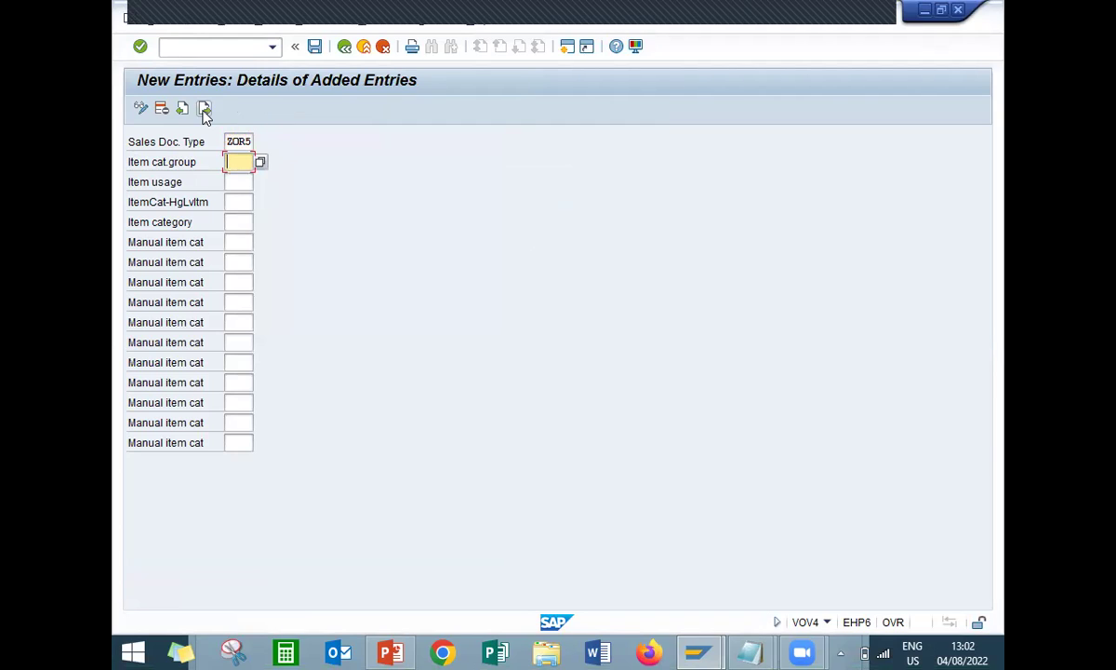
{"action": "type", "text": "NO"}
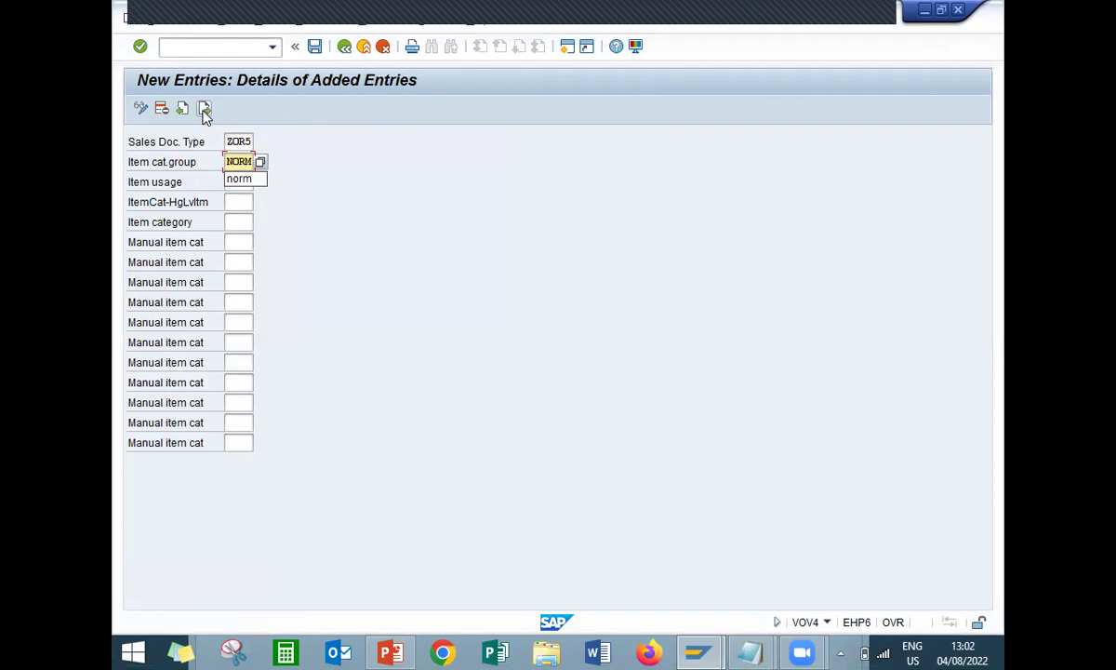
{"action": "type", "text": "RM"}
{"action": "left_click", "coordinate": [240, 203]}
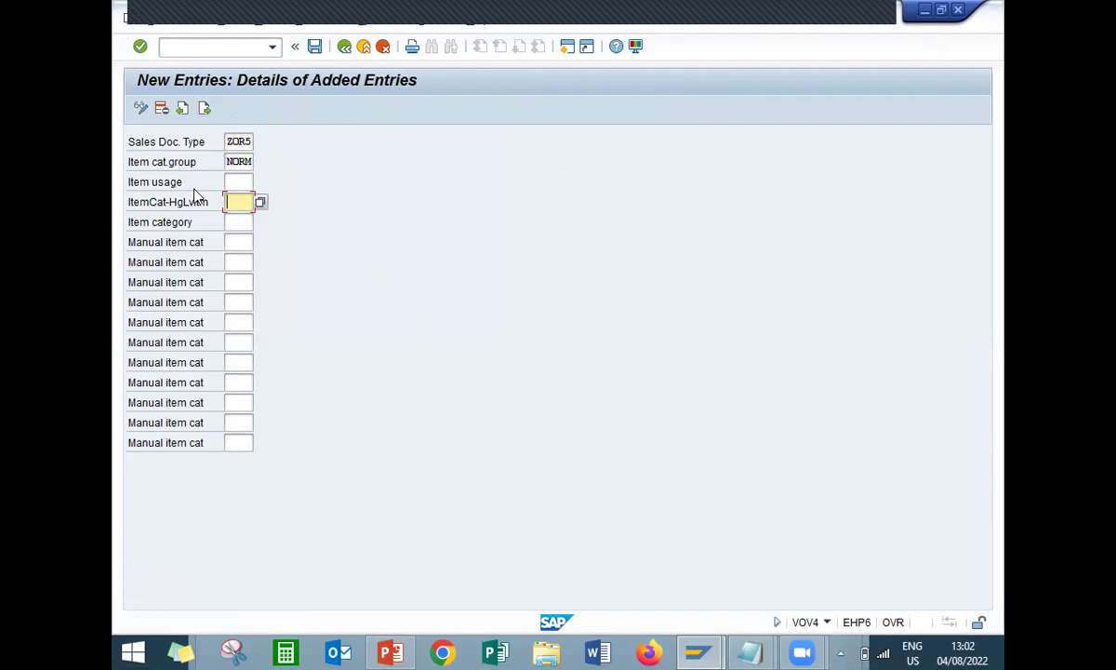
Step: Check the codes in the Notepad note, assign ZN11 as the new entry's item category and save it
{"action": "left_click", "coordinate": [750, 652]}
{"action": "left_click", "coordinate": [849, 519]}
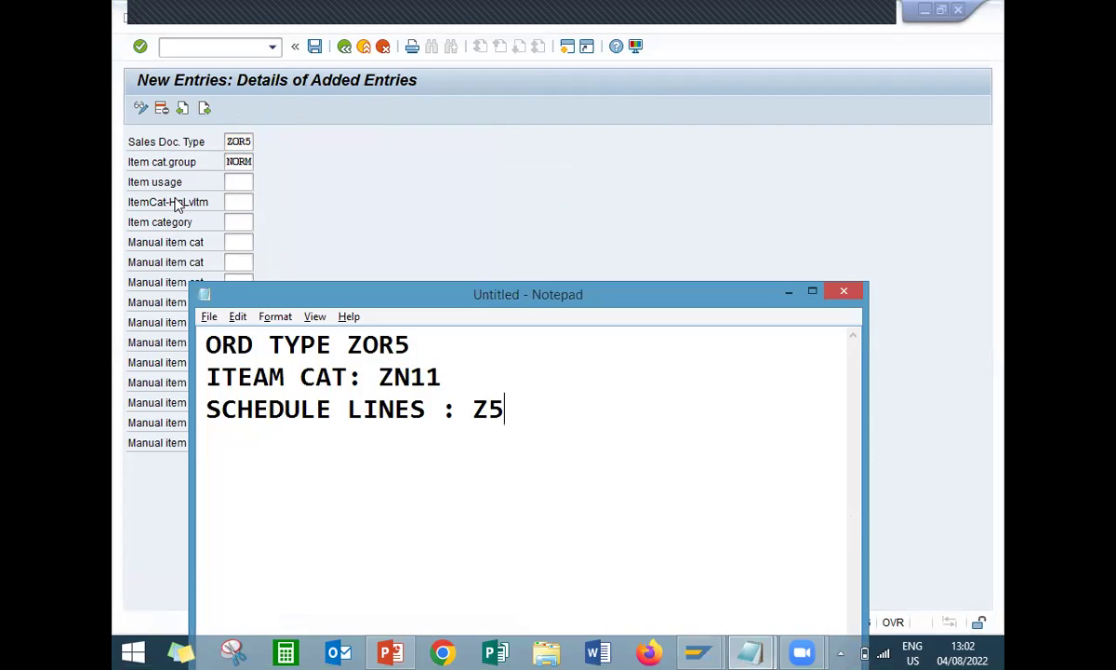
{"action": "left_click", "coordinate": [240, 222]}
{"action": "type", "text": "ZN11"}
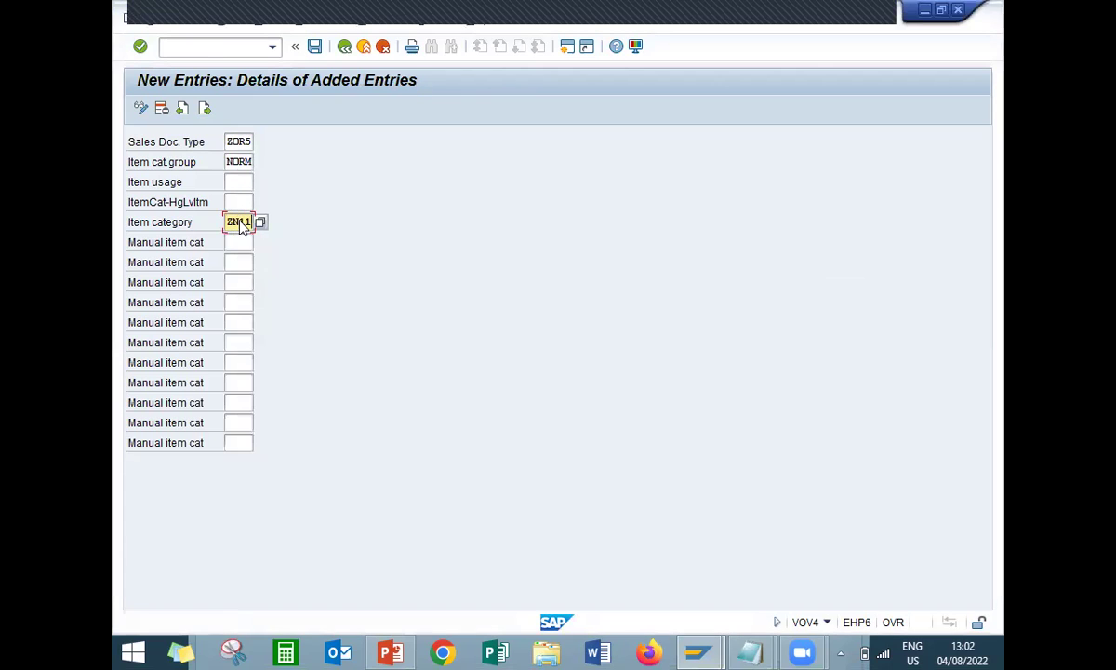
{"action": "key", "text": "Return"}
{"action": "left_click", "coordinate": [315, 47]}
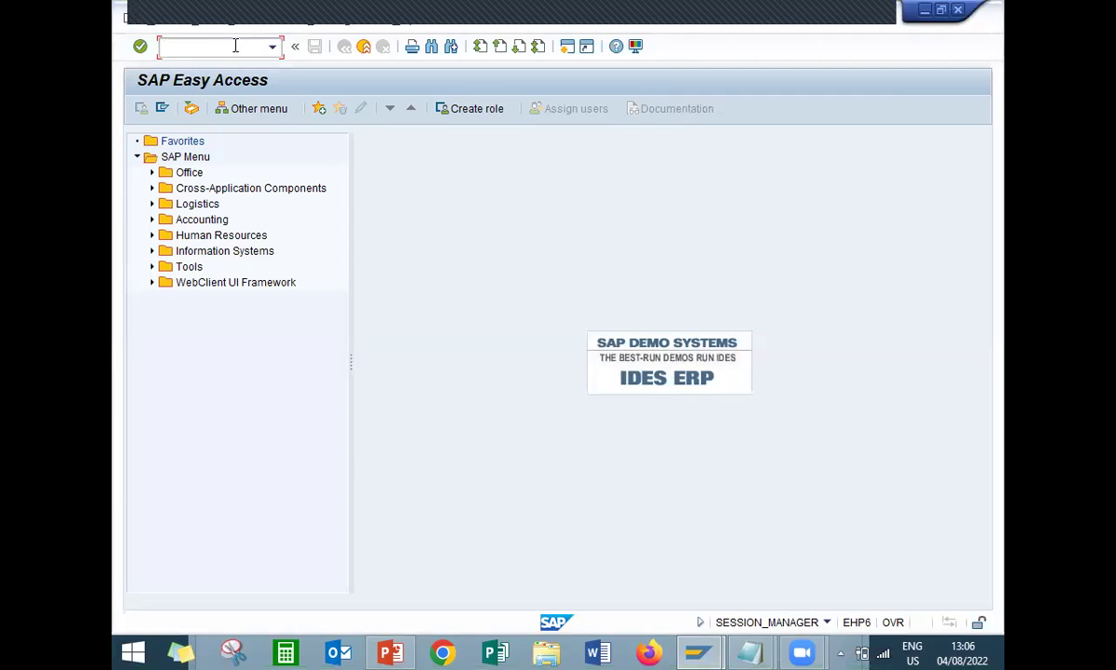
Step: Open sales order creation with transaction VA01 and compare order type ZOR5 with the codes in the Notepad note
{"action": "type", "text": "va01"}
{"action": "key", "text": "Return"}
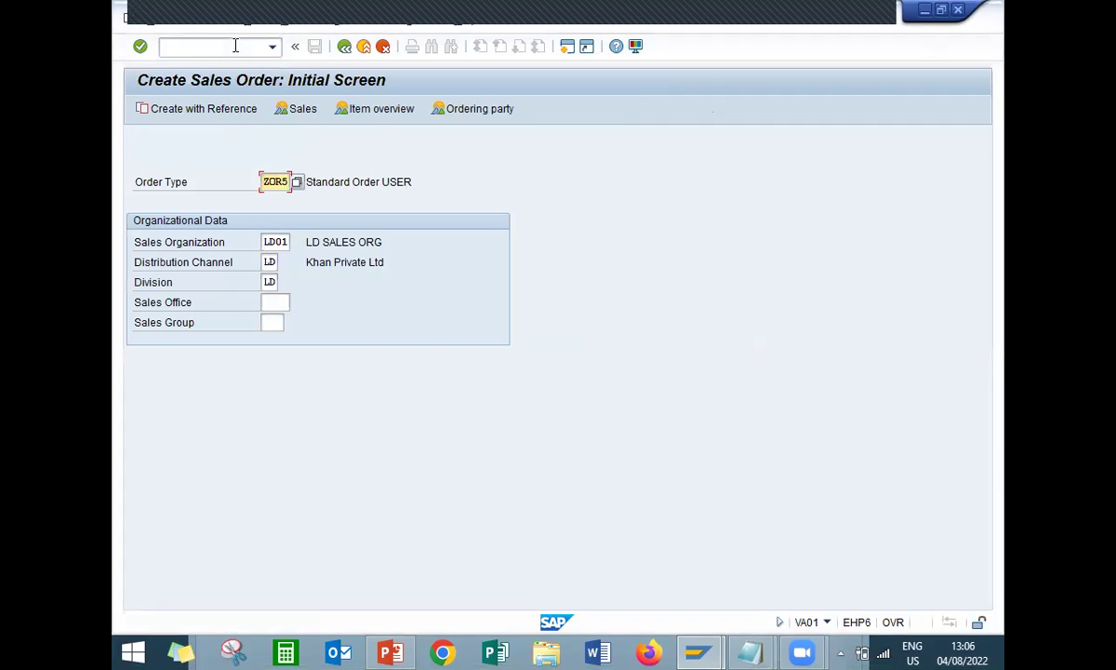
{"action": "key", "text": "shift+Right"}
{"action": "key", "text": "shift+Right"}
{"action": "key", "text": "shift+Right"}
{"action": "key", "text": "shift+Right"}
{"action": "left_click", "coordinate": [750, 653]}
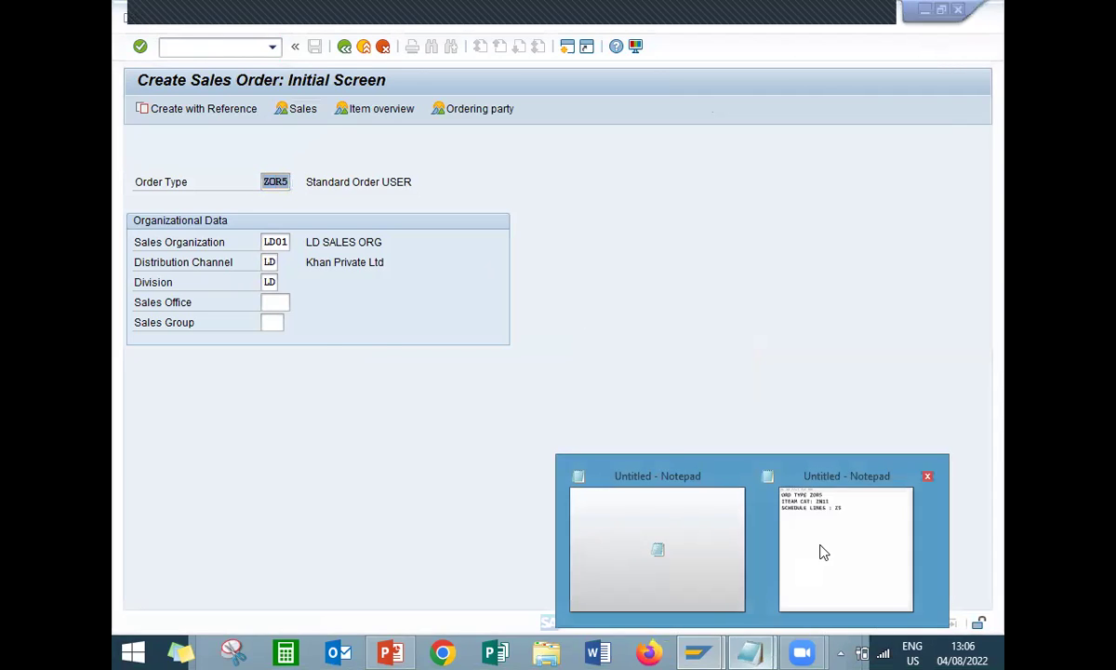
{"action": "left_click", "coordinate": [820, 545]}
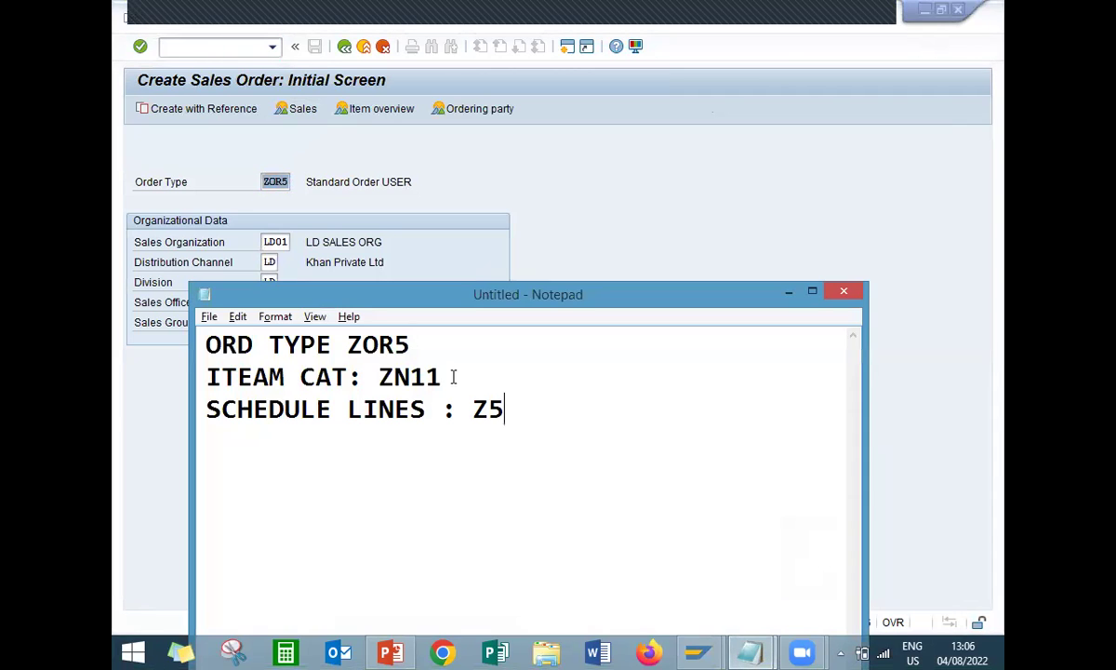
{"action": "left_click_drag", "start_coordinate": [453, 376], "coordinate": [377, 376]}
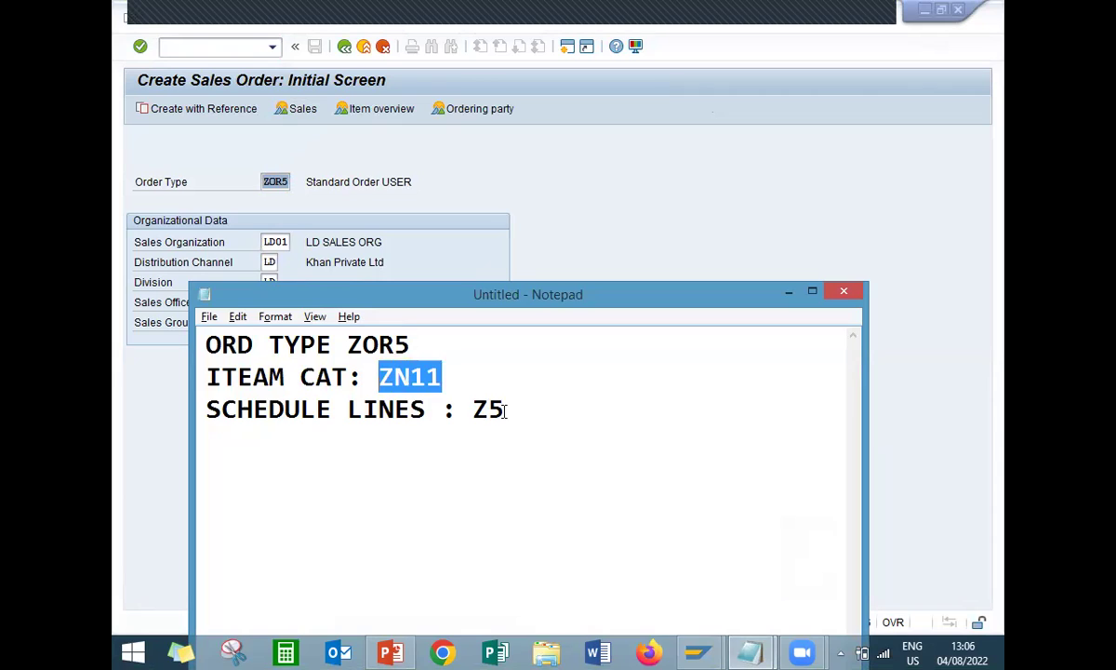
{"action": "left_click_drag", "start_coordinate": [504, 410], "coordinate": [474, 408]}
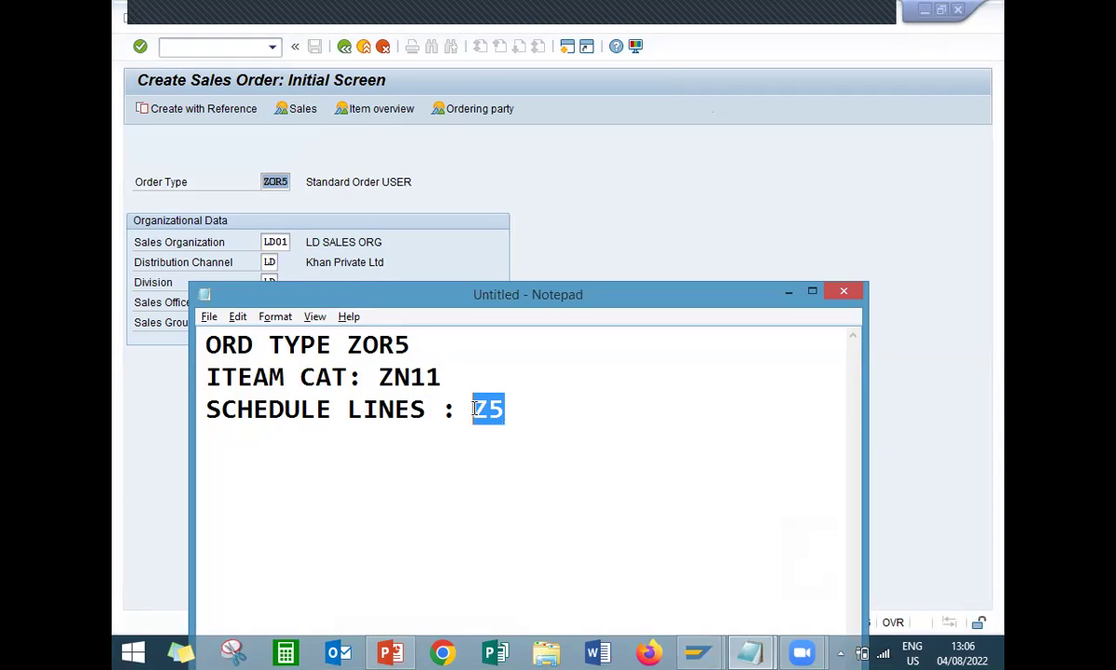
Step: Check sales organization LD01, distribution channel LD and division LD, and continue to the order overview
{"action": "left_click", "coordinate": [270, 245]}
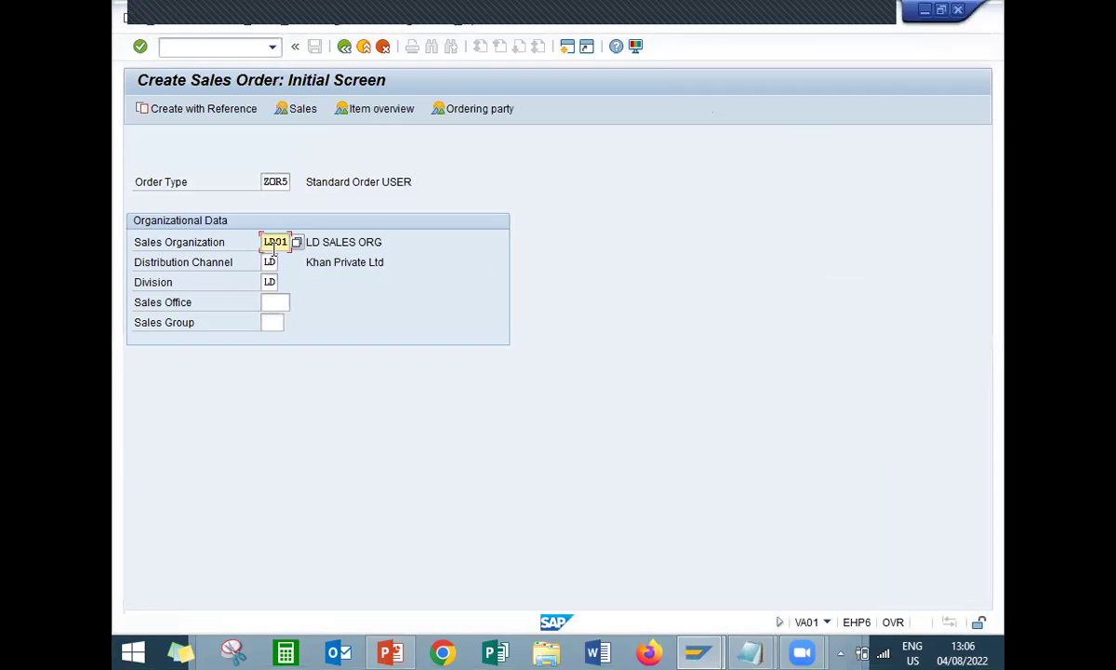
{"action": "left_click", "coordinate": [269, 262]}
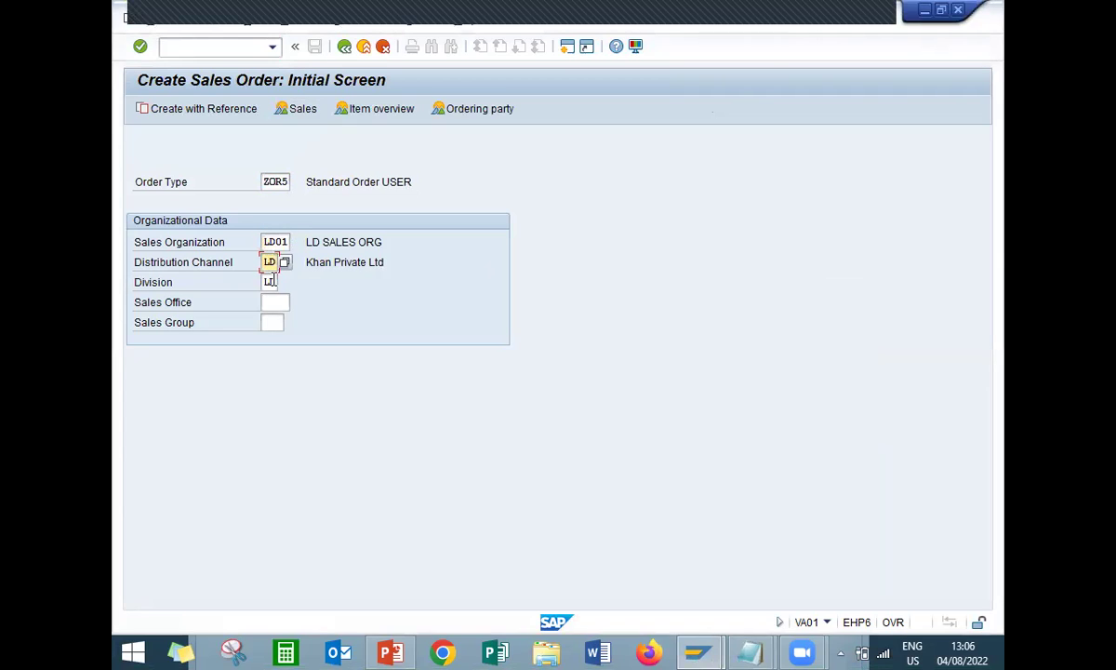
{"action": "left_click", "coordinate": [271, 281]}
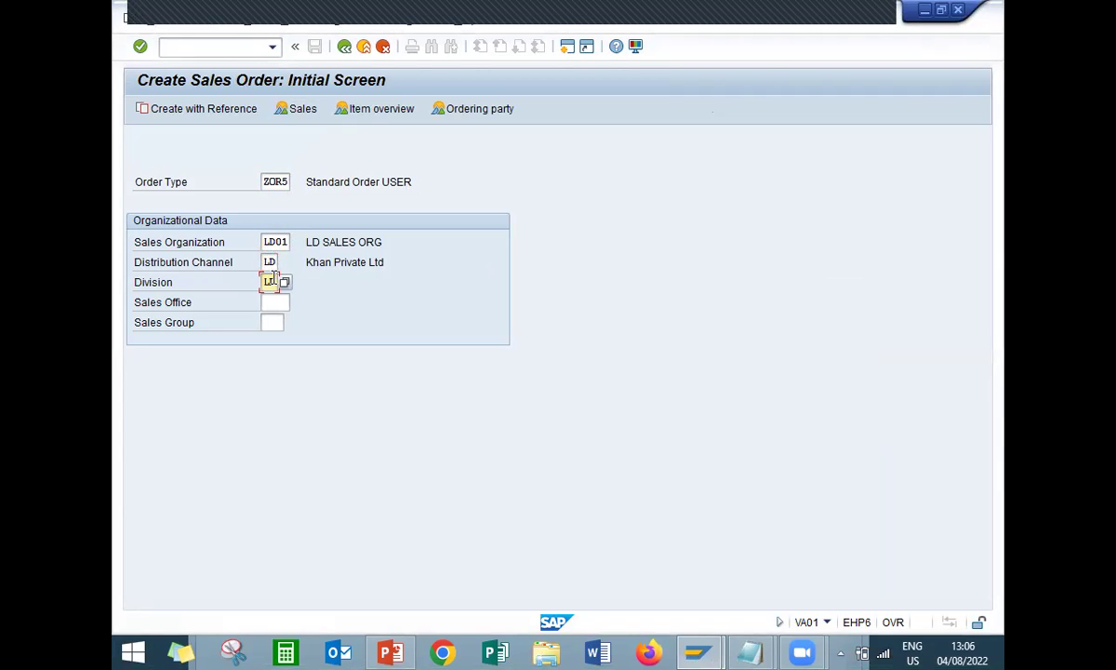
{"action": "key", "text": "Return"}
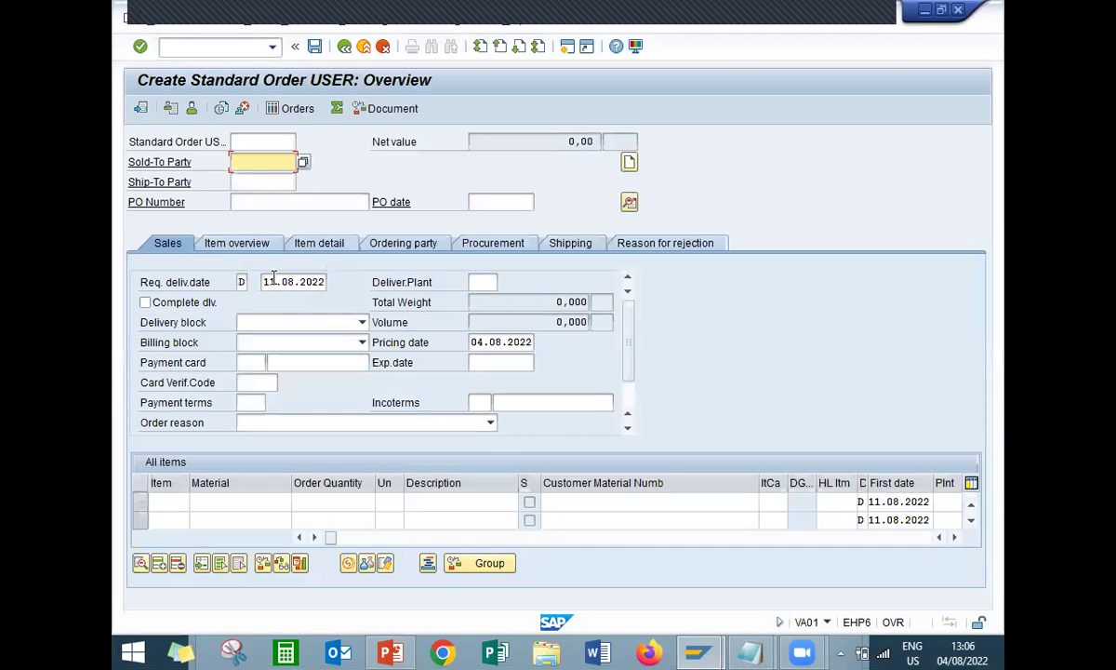
Step: Enter the sold-to party's customer number from the earlier entries and confirm it for the order
{"action": "key", "text": "BackSpace"}
{"action": "key", "text": "Down"}
{"action": "key", "text": "Return"}
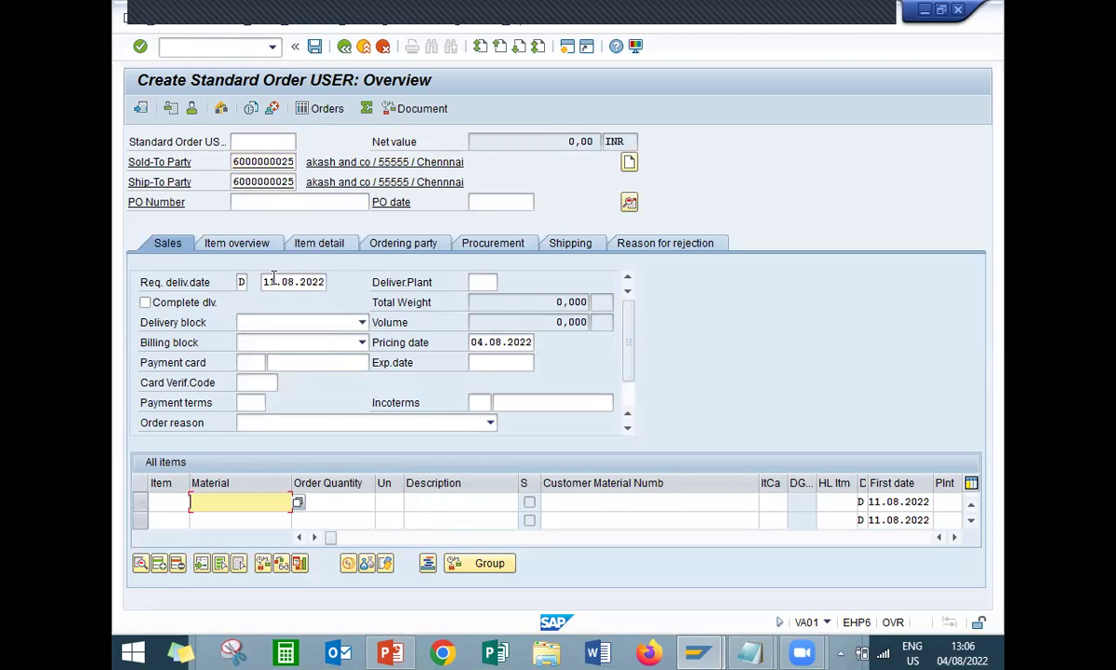
Step: Add an order item for material 5447 with a quantity of 1 and check the item category assigned to it
{"action": "key", "text": "BackSpace"}
{"action": "key", "text": "Down"}
{"action": "key", "text": "Return"}
{"action": "key", "text": "Tab"}
{"action": "type", "text": "1"}
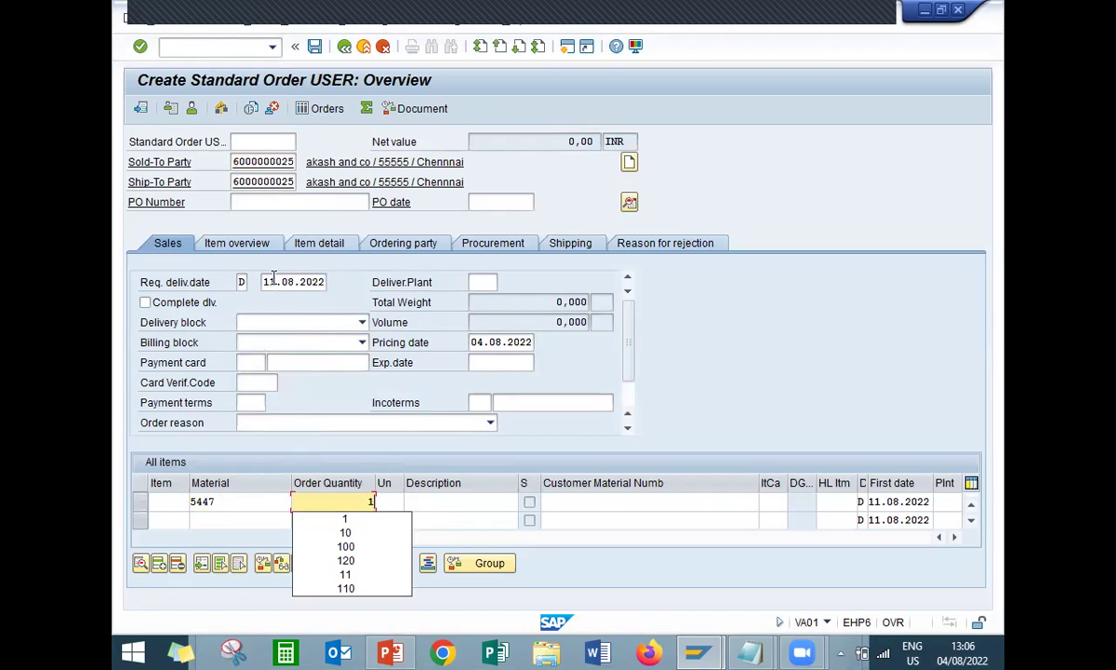
{"action": "key", "text": "Return"}
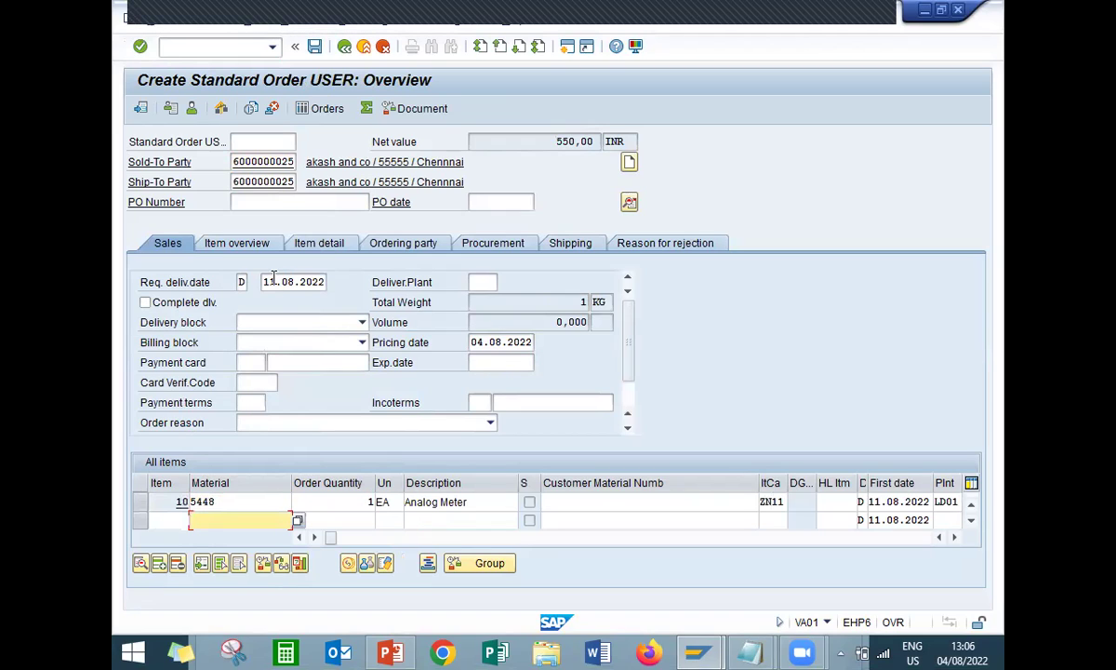
{"action": "double_click", "coordinate": [764, 501]}
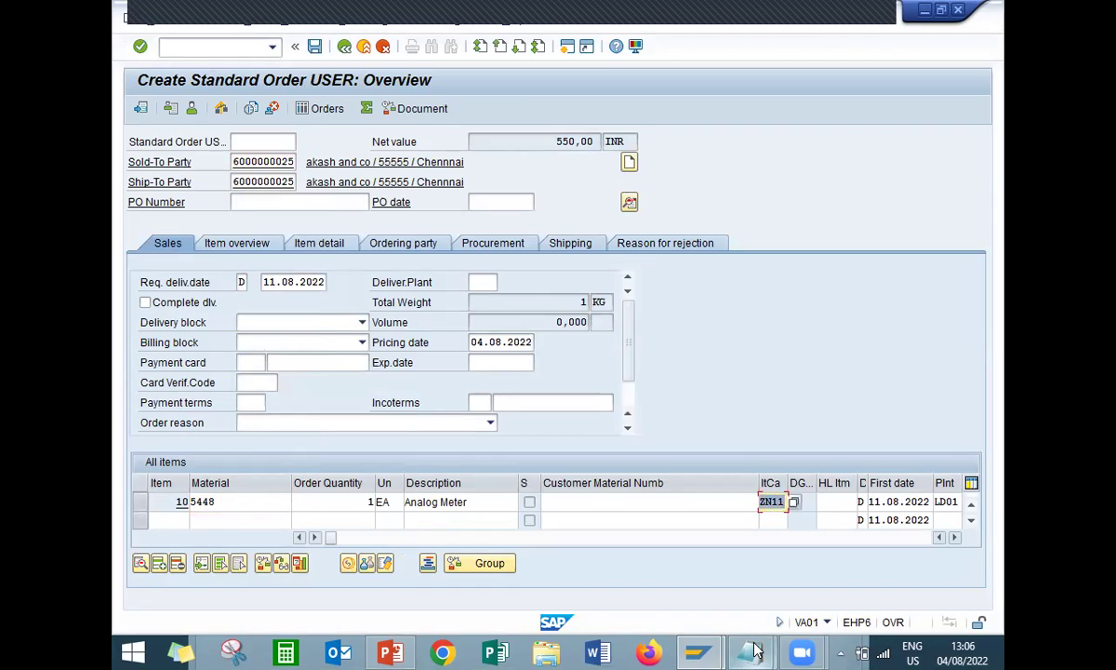
Step: Compare the order item's category with item category ZN11 in the Notepad note, and check the order's net value
{"action": "mouse_move", "coordinate": [749, 652]}
{"action": "left_click", "coordinate": [774, 533]}
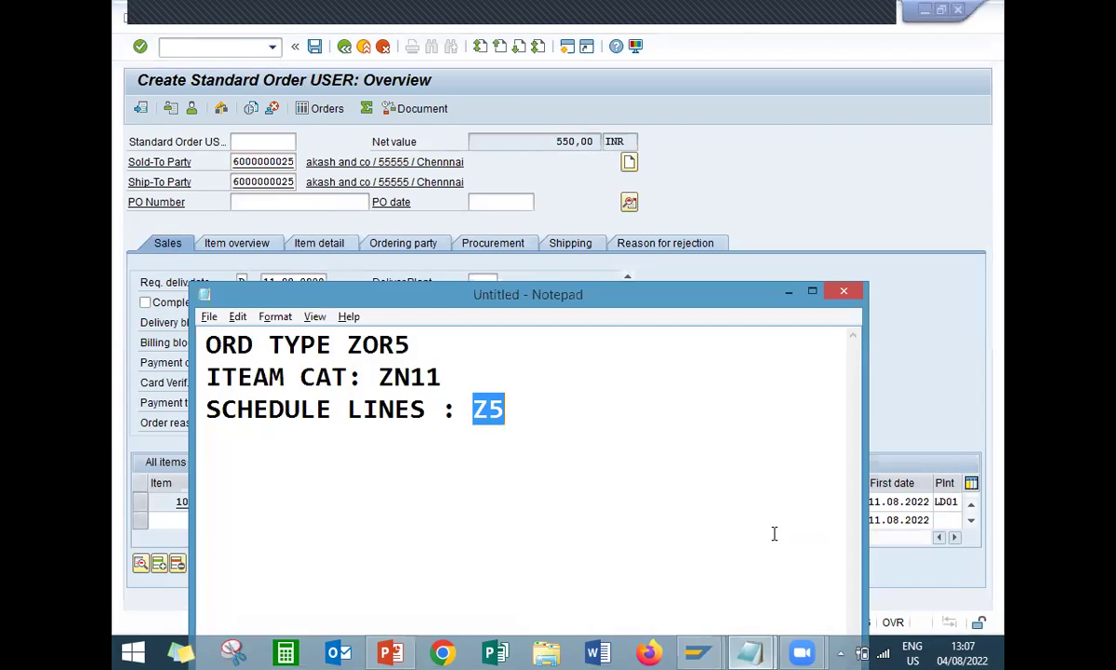
{"action": "double_click", "coordinate": [426, 381]}
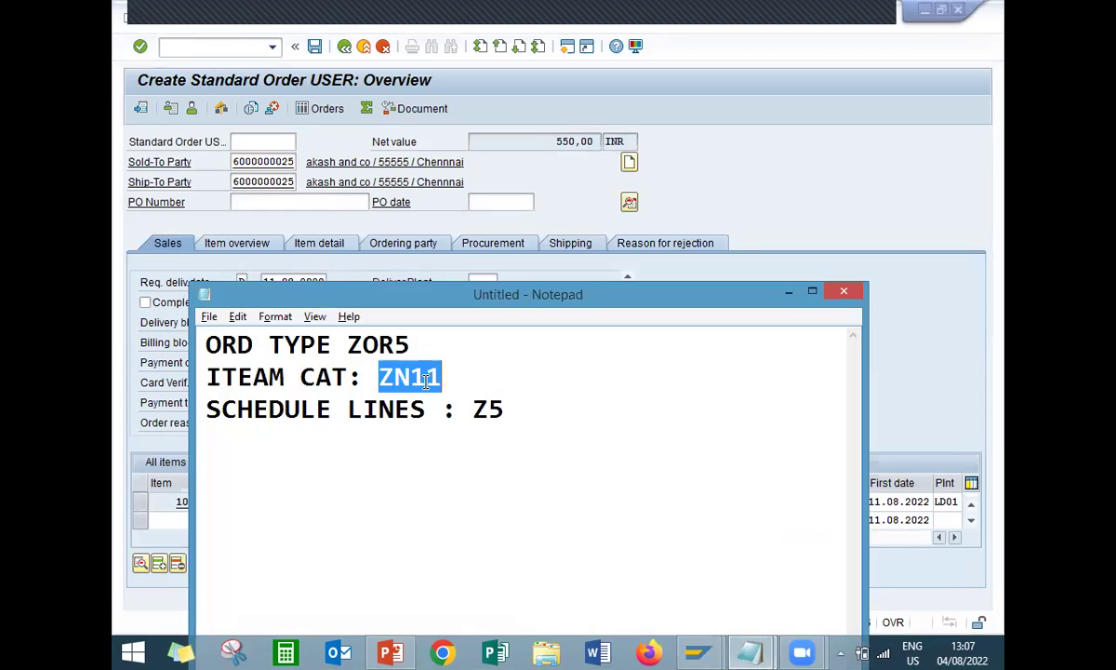
{"action": "left_click", "coordinate": [764, 177]}
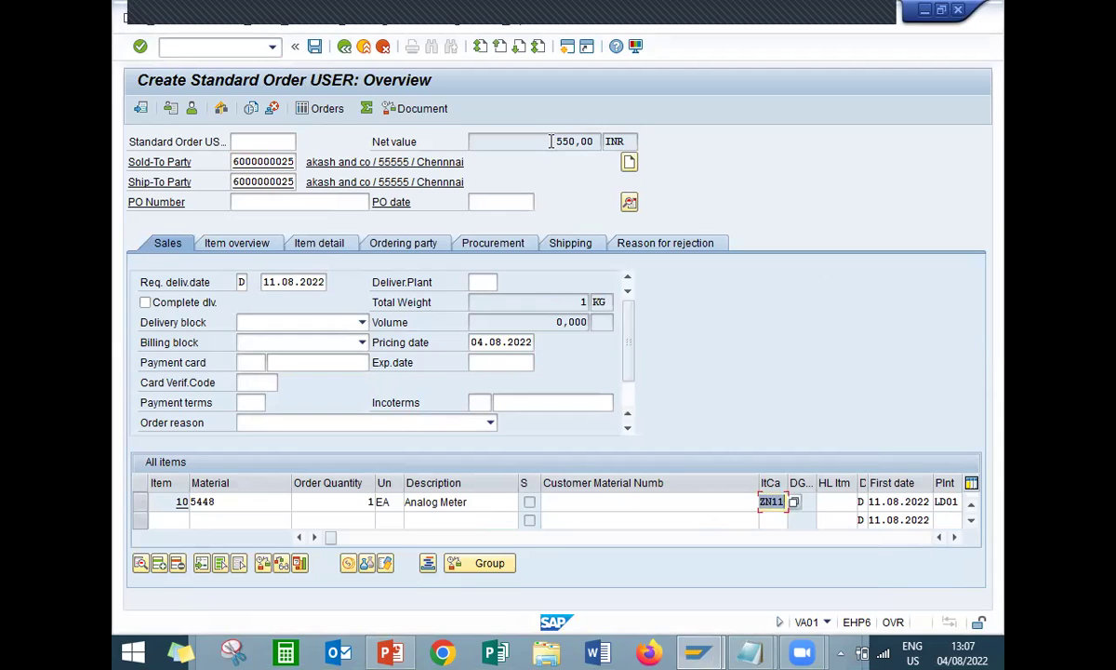
{"action": "left_click_drag", "start_coordinate": [551, 142], "coordinate": [571, 141]}
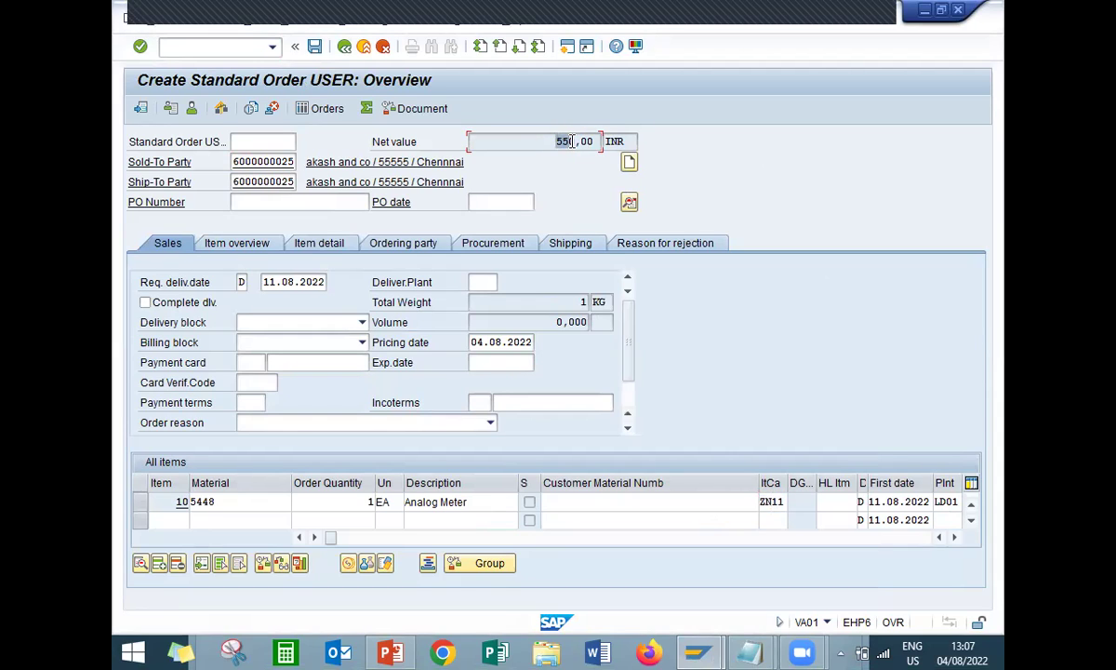
Step: Open the schedule lines of item 10 and compare their schedule line category with Z5 in the Notepad note
{"action": "double_click", "coordinate": [467, 501]}
{"action": "left_click", "coordinate": [707, 210]}
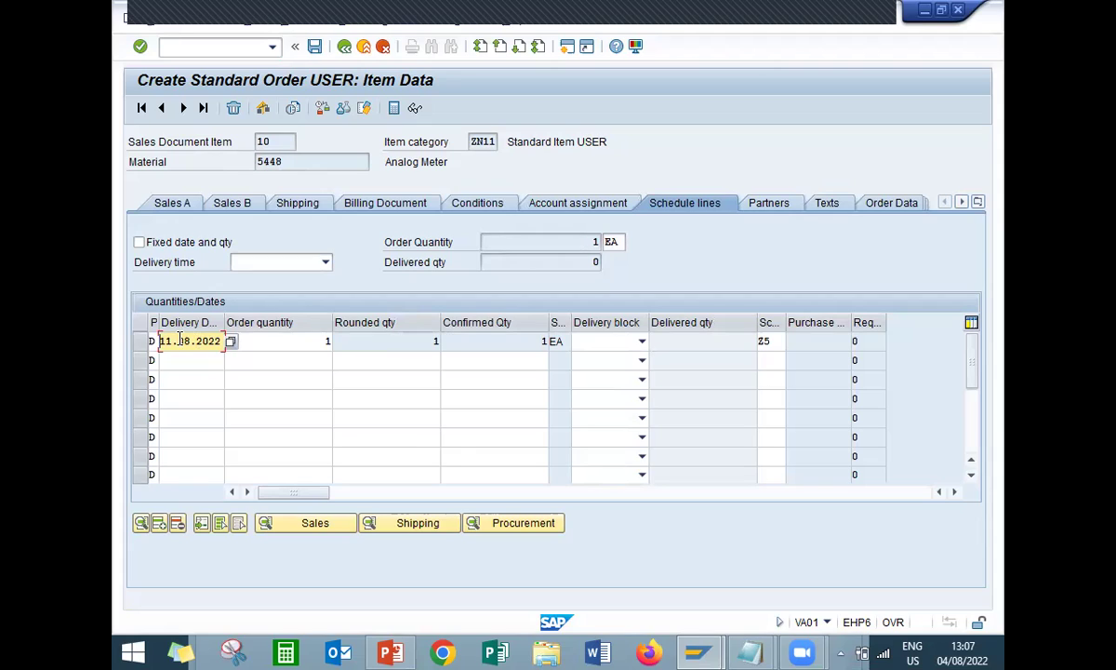
{"action": "double_click", "coordinate": [763, 340]}
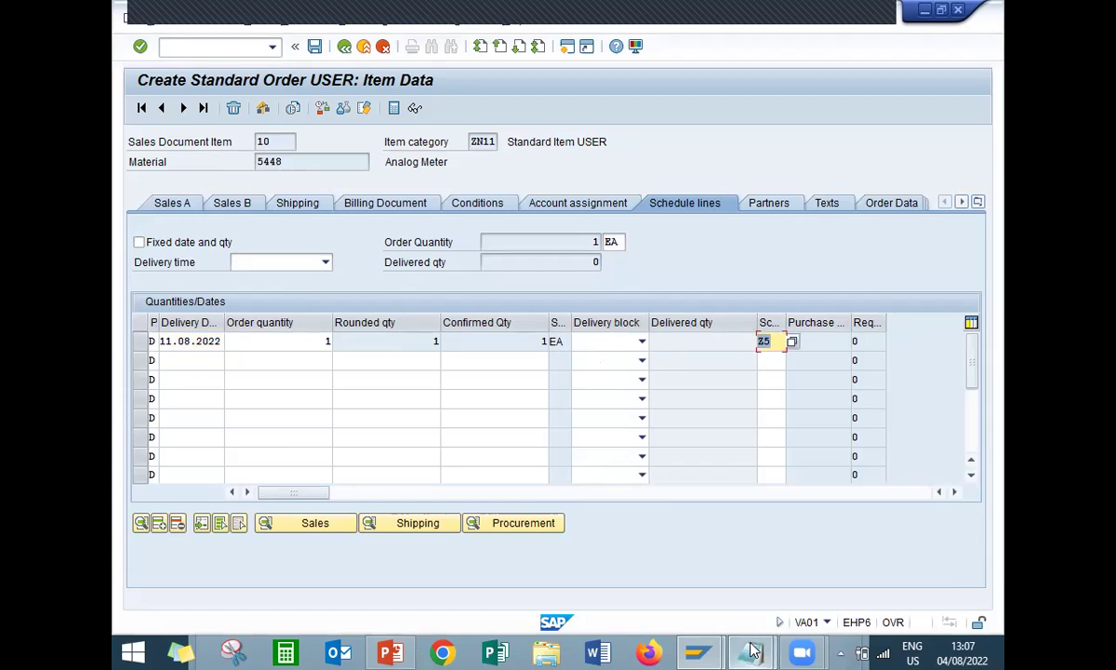
{"action": "mouse_move", "coordinate": [754, 651]}
{"action": "left_click", "coordinate": [834, 576]}
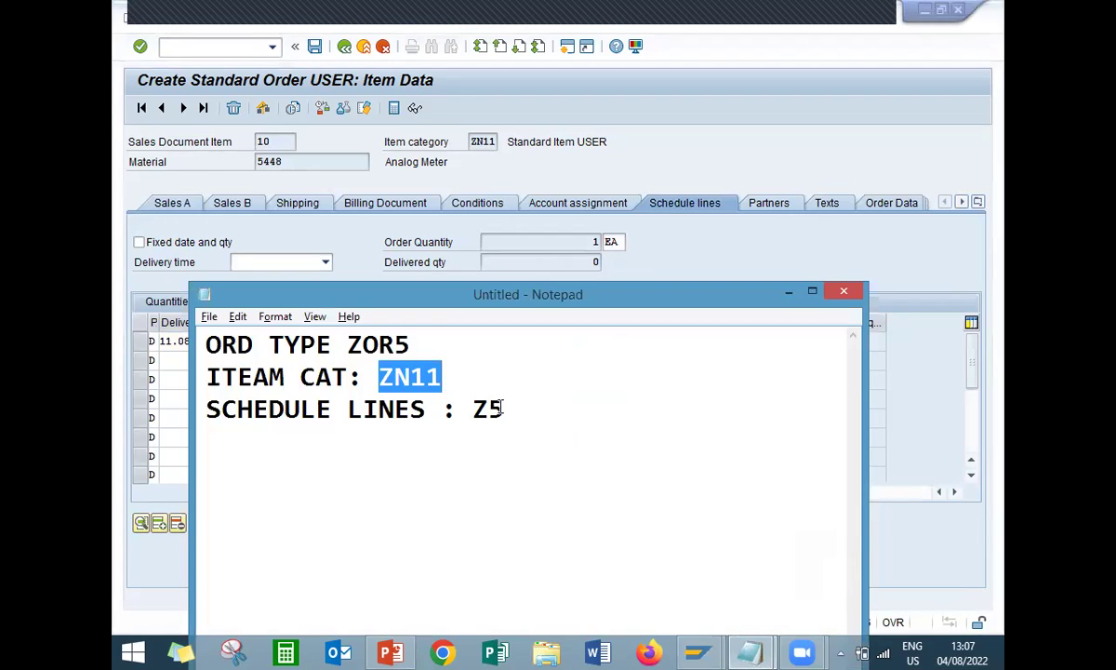
{"action": "left_click_drag", "start_coordinate": [503, 407], "coordinate": [468, 400]}
{"action": "left_click", "coordinate": [702, 239]}
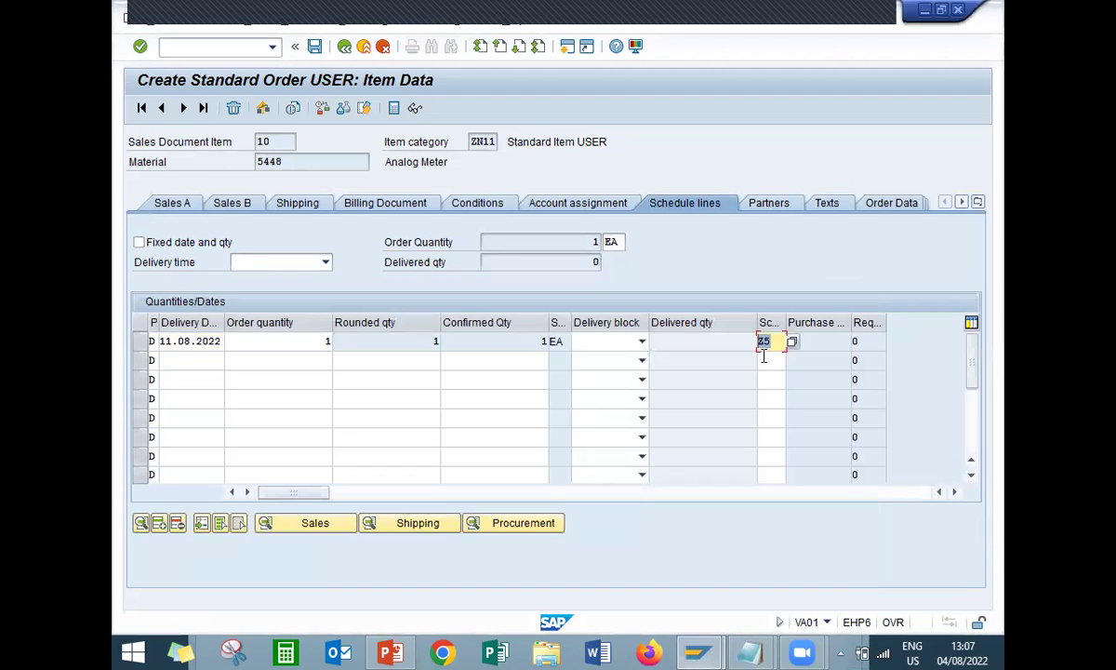
Step: Set the storage location to LD01 in the shipping data of item 10
{"action": "left_click", "coordinate": [307, 209]}
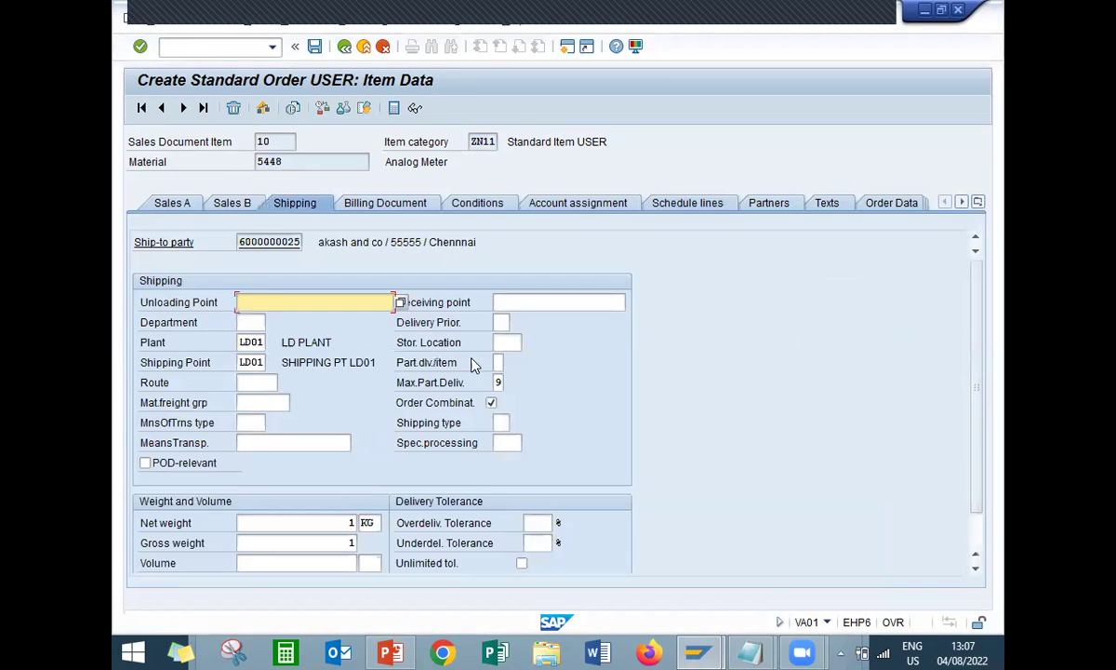
{"action": "left_click", "coordinate": [509, 343]}
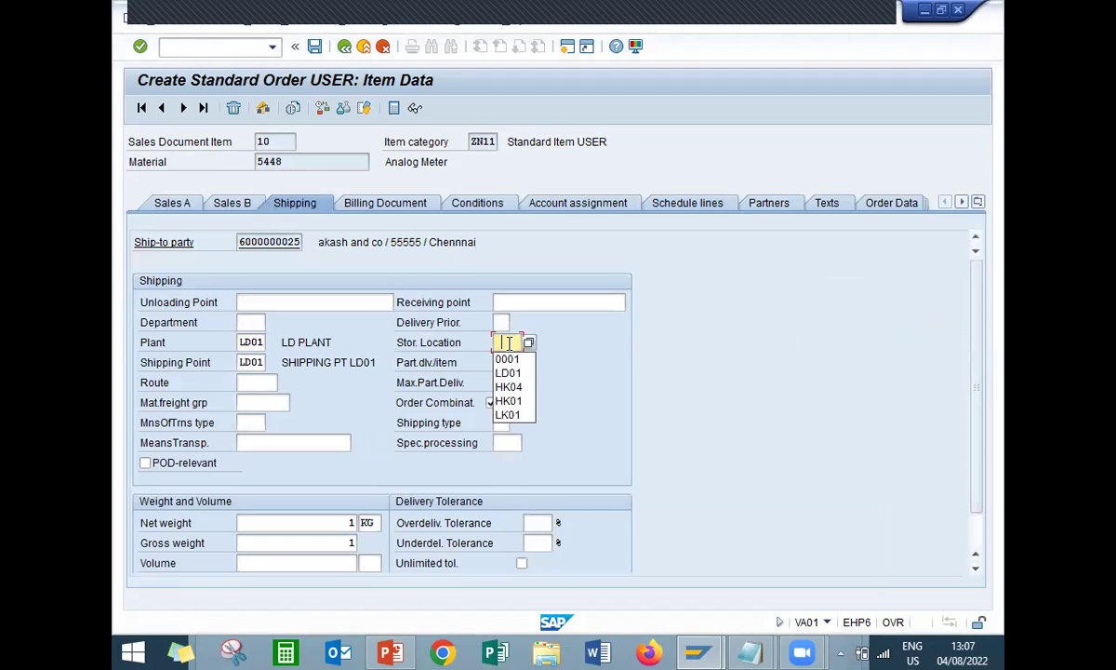
{"action": "left_click", "coordinate": [507, 372]}
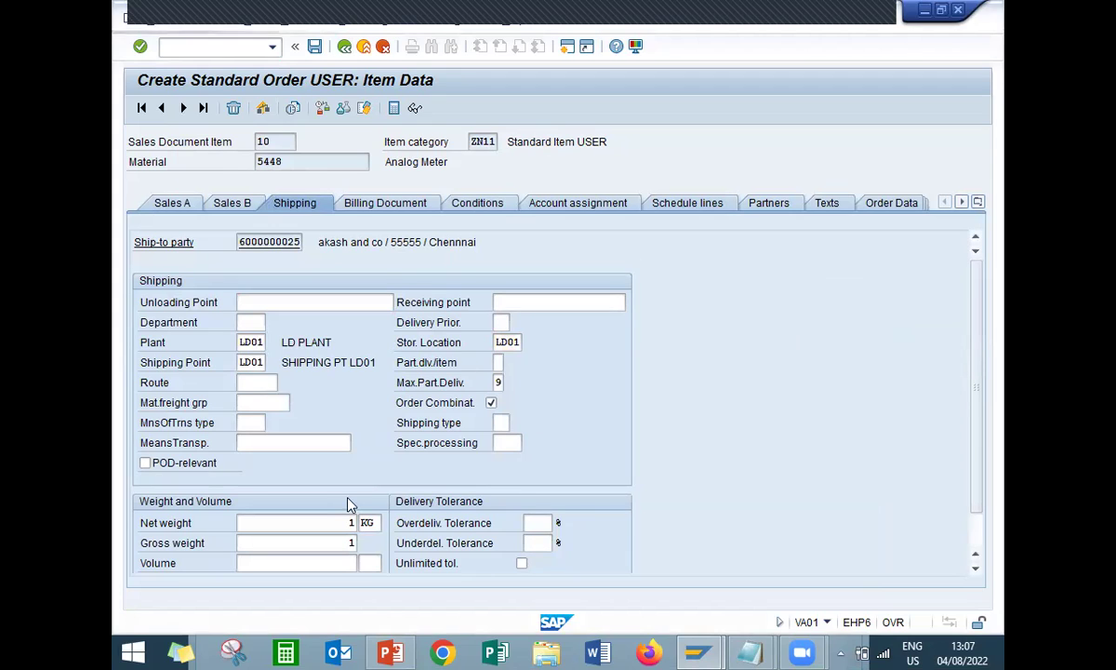
{"action": "key", "text": "Return"}
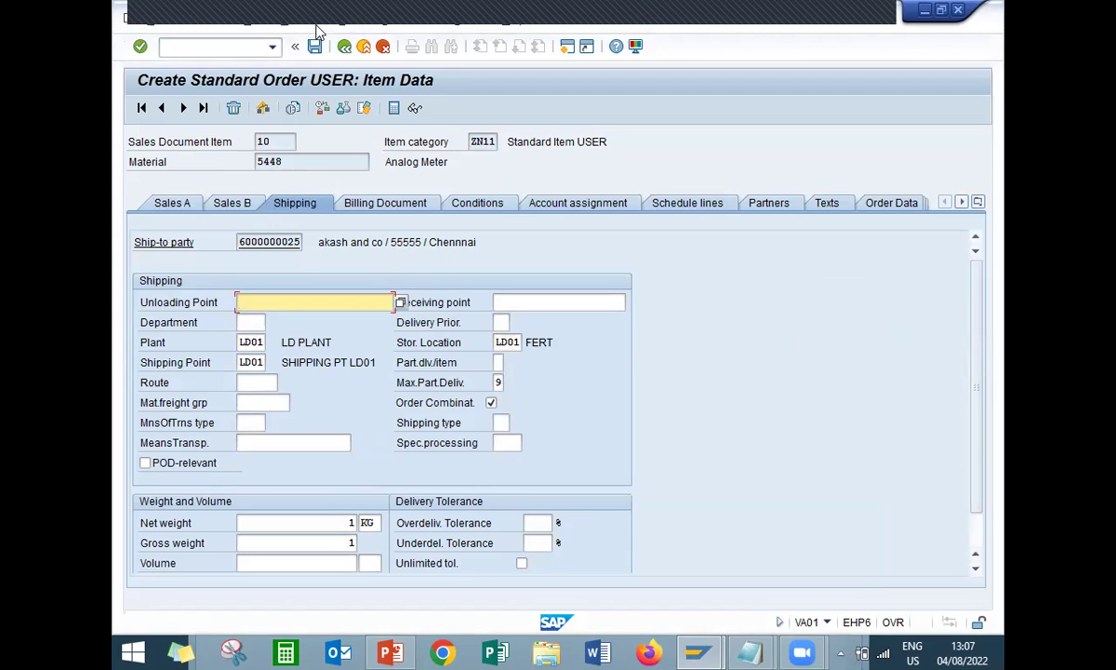
Step: Save the order, choose to edit the incomplete document, and open the missing header data from the incompletion log
{"action": "left_click", "coordinate": [315, 47]}
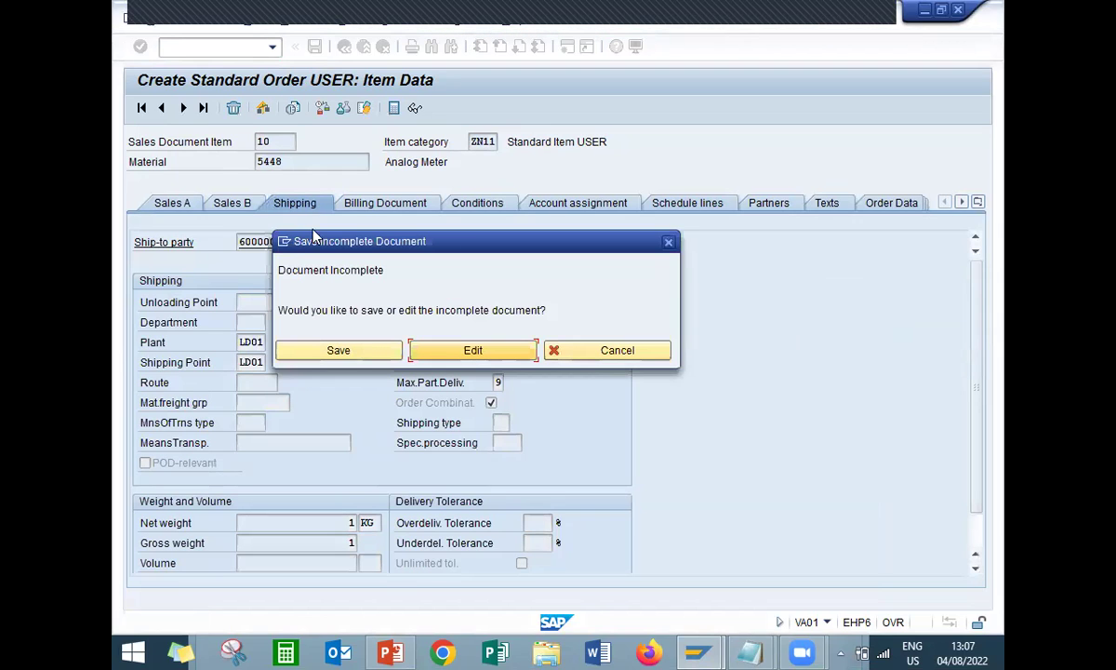
{"action": "left_click", "coordinate": [459, 352]}
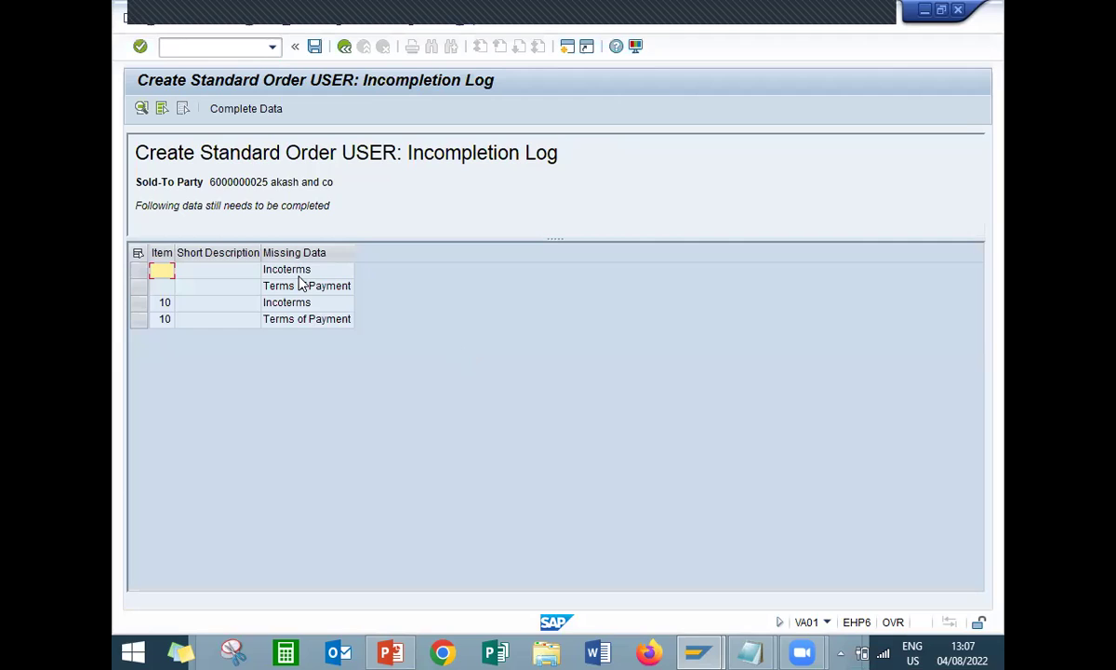
{"action": "left_click", "coordinate": [299, 275]}
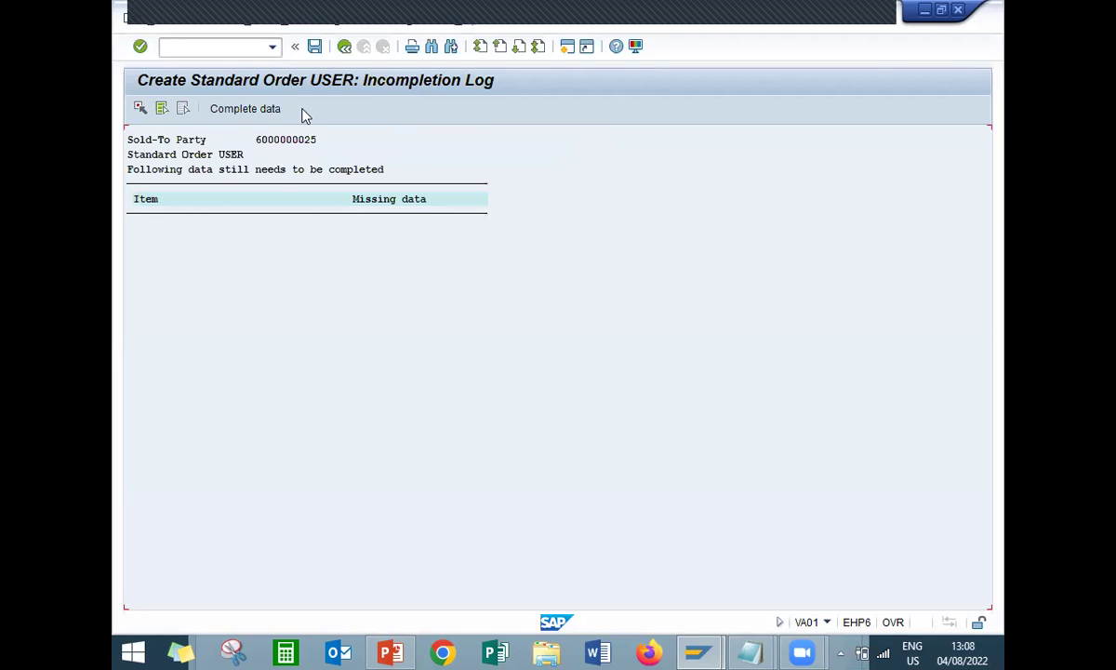
{"action": "left_click", "coordinate": [267, 113]}
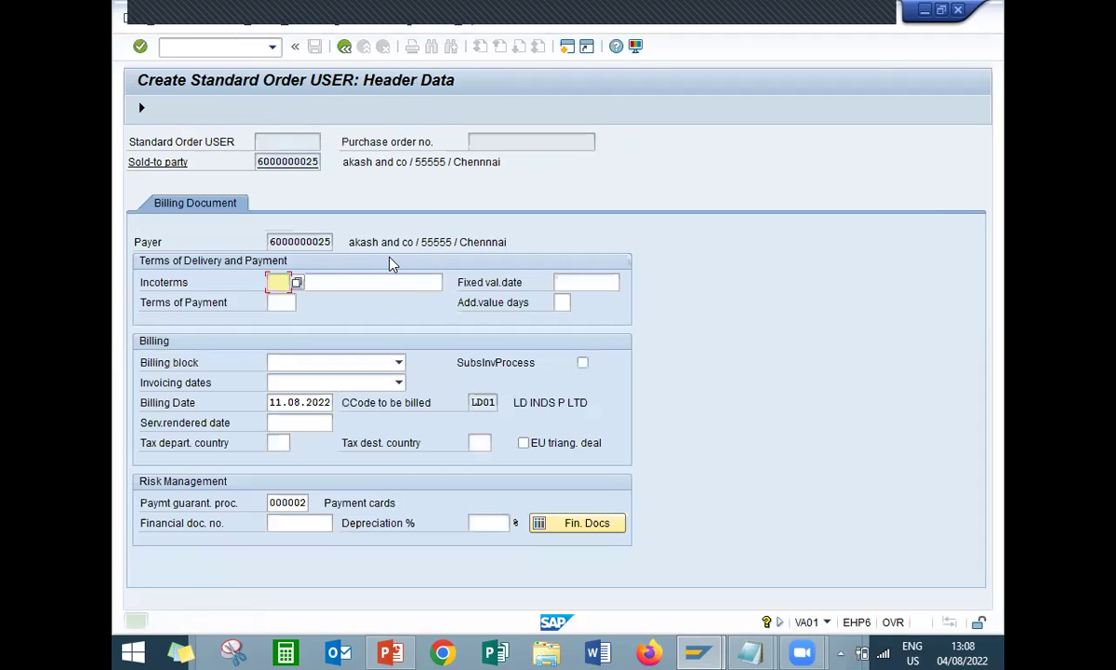
Step: Enter Incoterms CFR with location CFR and terms of payment 0001 in the header billing data
{"action": "type", "text": "CFR"}
{"action": "key", "text": "Tab"}
{"action": "type", "text": "CFR"}
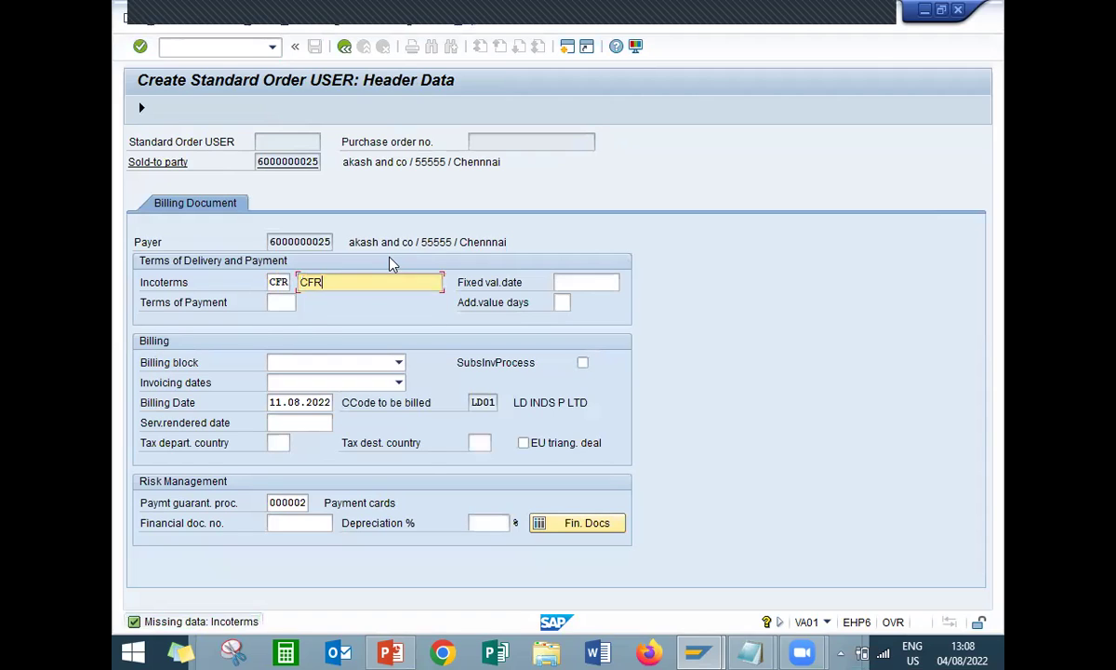
{"action": "key", "text": "Tab"}
{"action": "type", "text": "0001"}
{"action": "key", "text": "Return"}
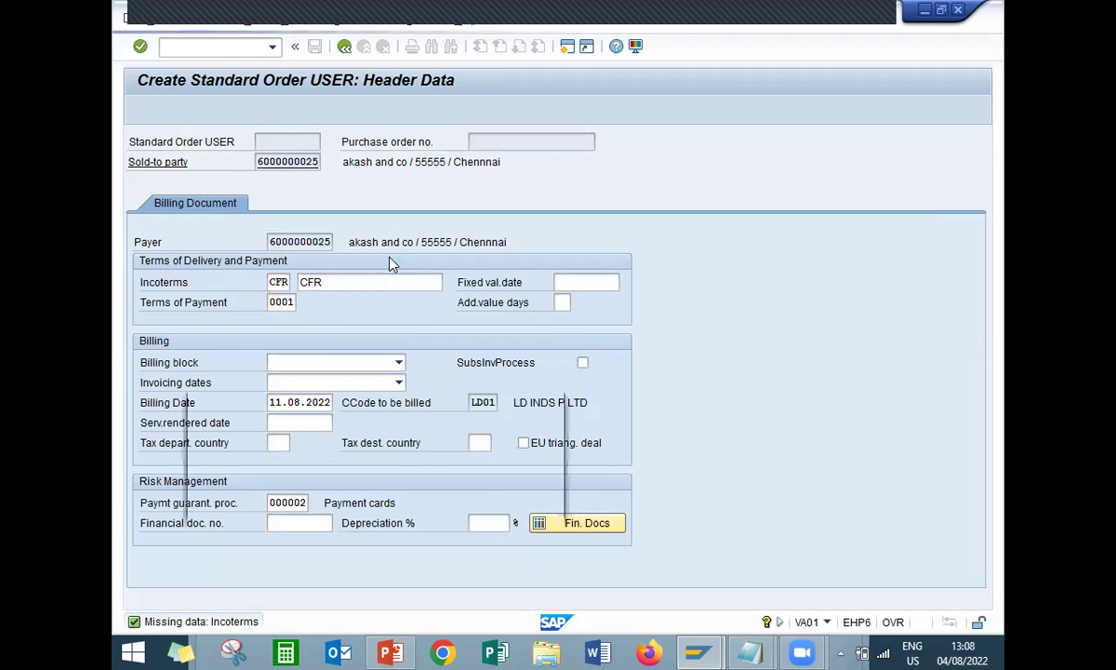
{"action": "key", "text": "Return"}
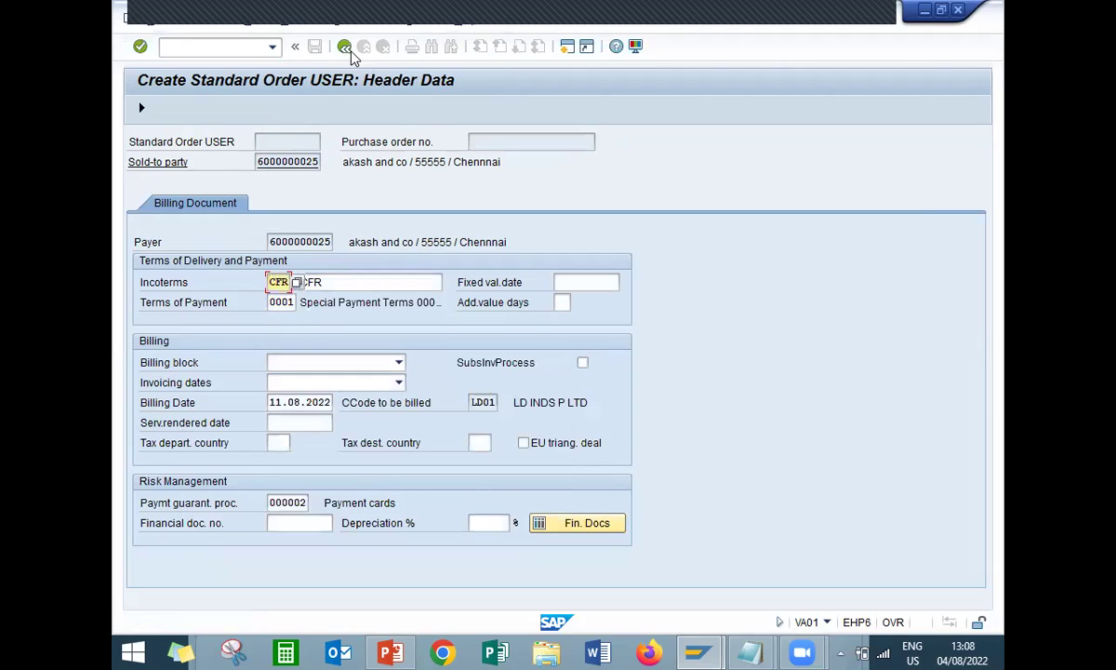
Step: Return from the header data to the item data and save the completed sales order
{"action": "left_click", "coordinate": [345, 49]}
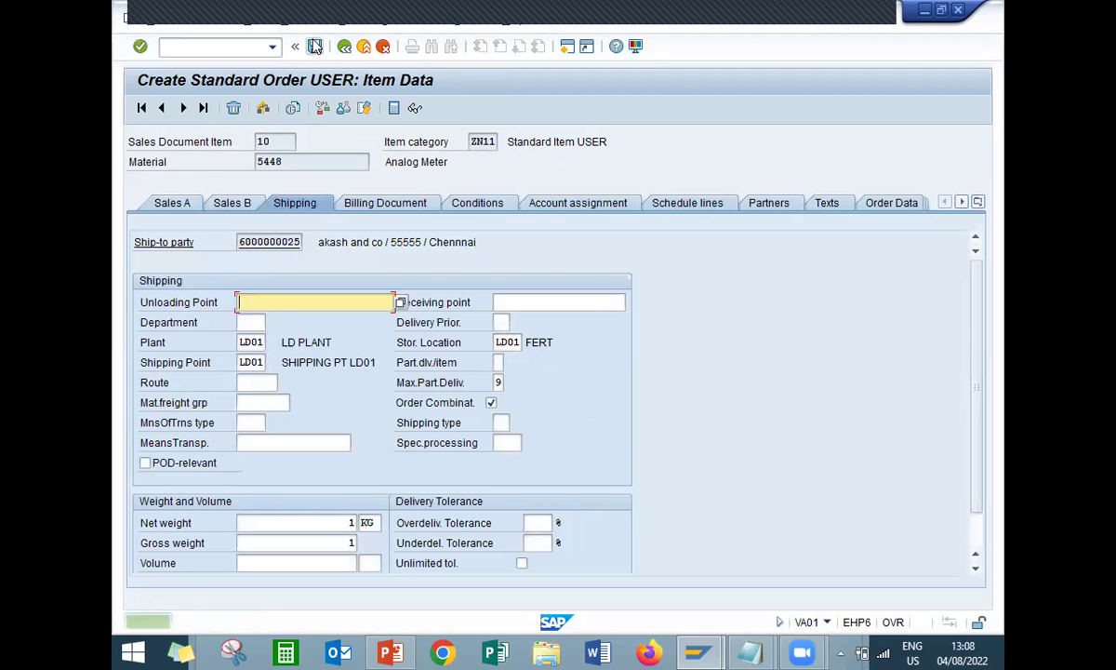
{"action": "left_click", "coordinate": [315, 47]}
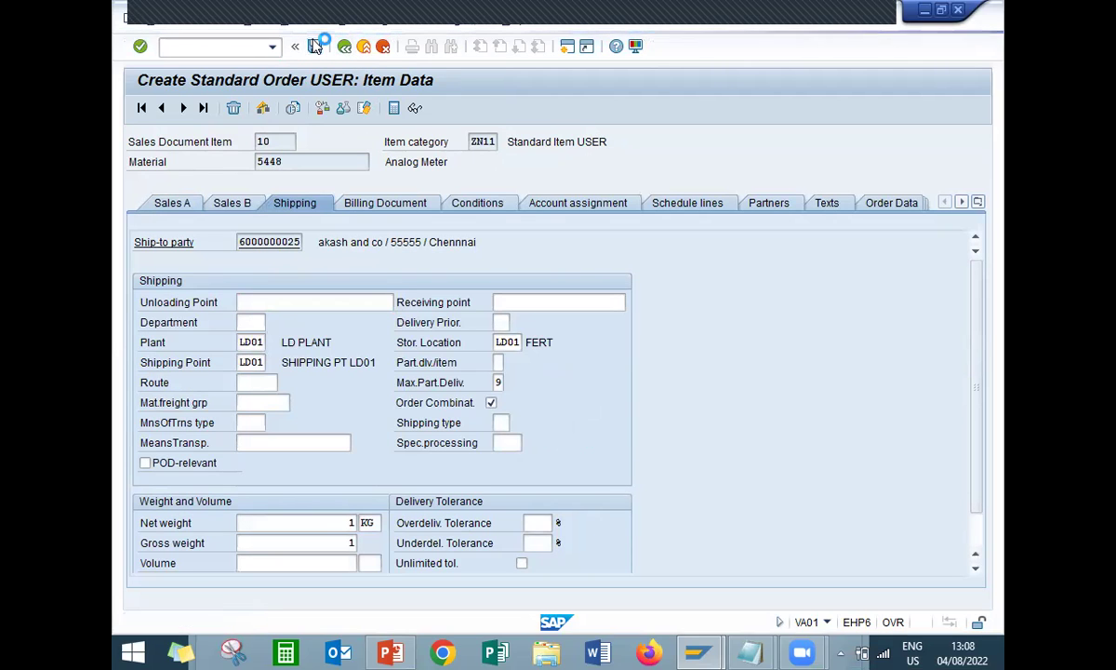